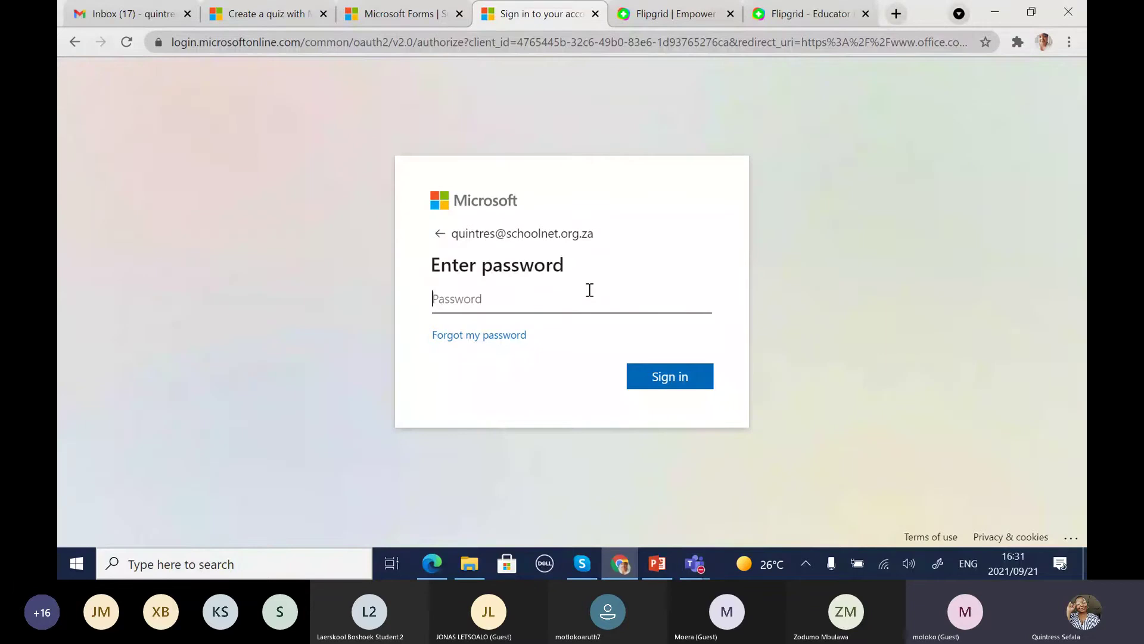
Sign in to the school account with its password, retrying after the error, and stay signed in
text(•••••••••)
click(643, 368)
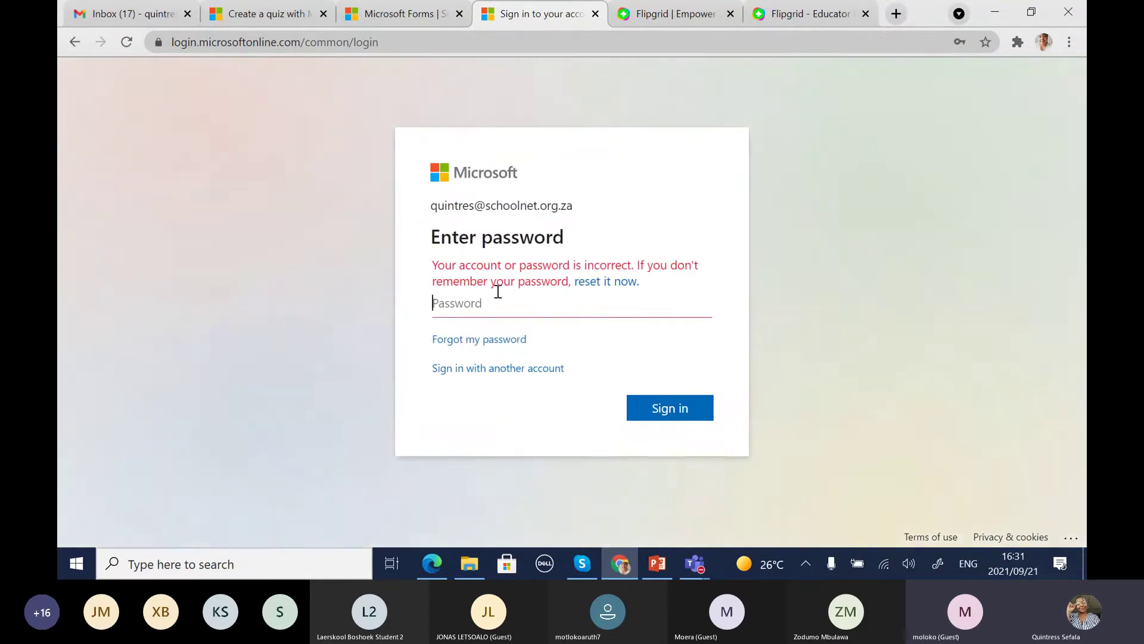
text(••••••••)
click(672, 403)
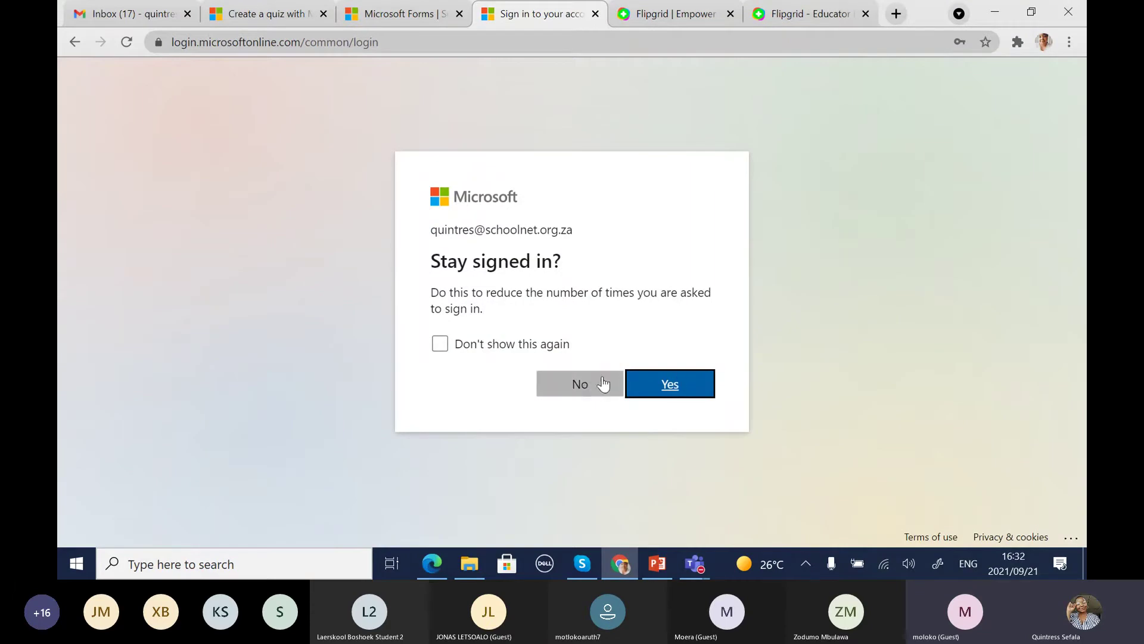
click(669, 383)
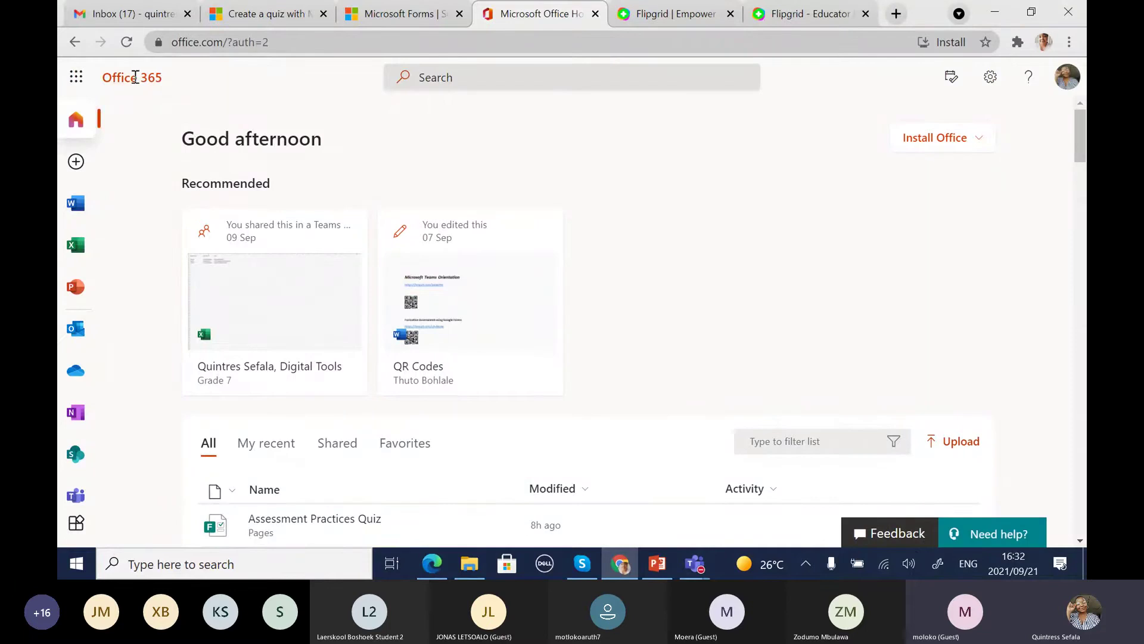
Launch Microsoft Forms from the Office 365 app list and create a New Quiz
click(77, 77)
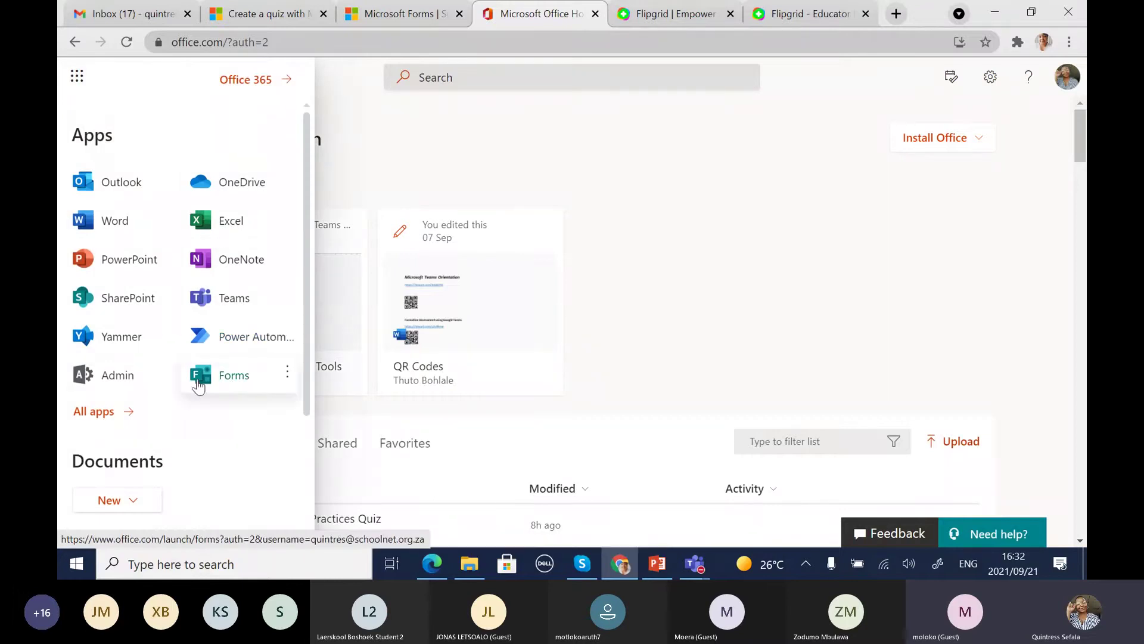
click(251, 386)
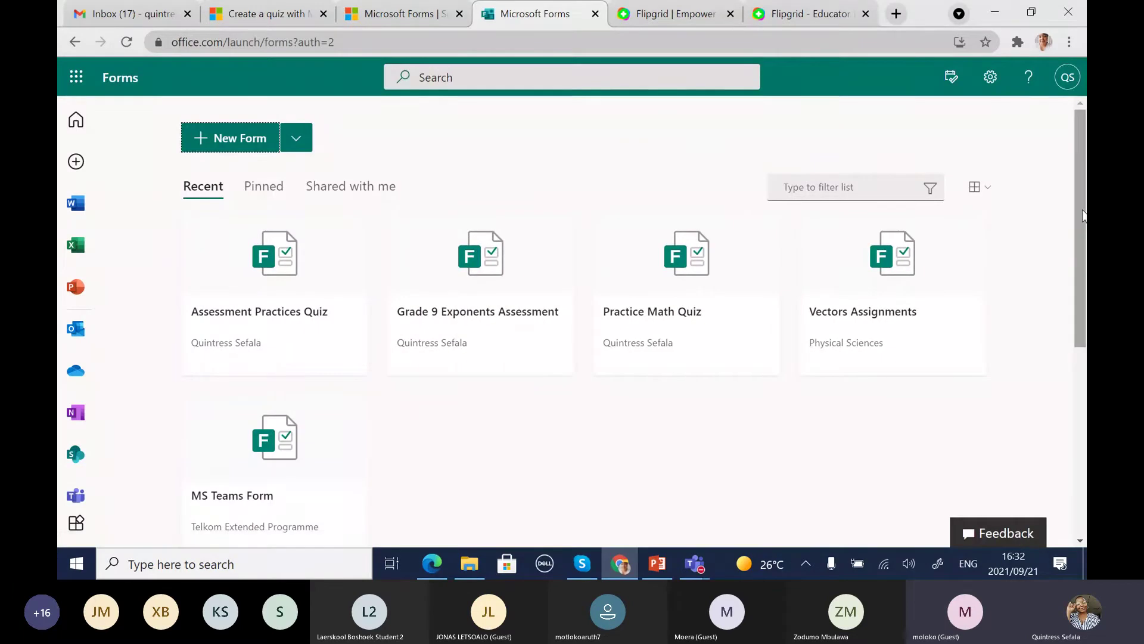
mouse_move(1083, 218)
mouse_down()
mouse_move(1085, 311)
mouse_move(1085, 216)
mouse_up()
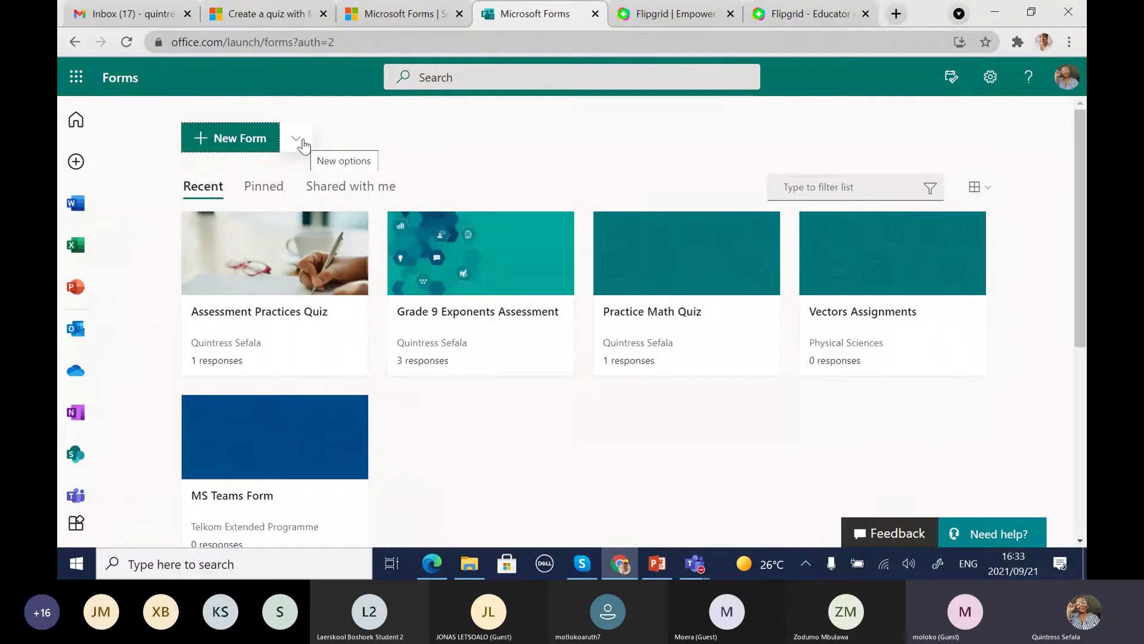
click(295, 139)
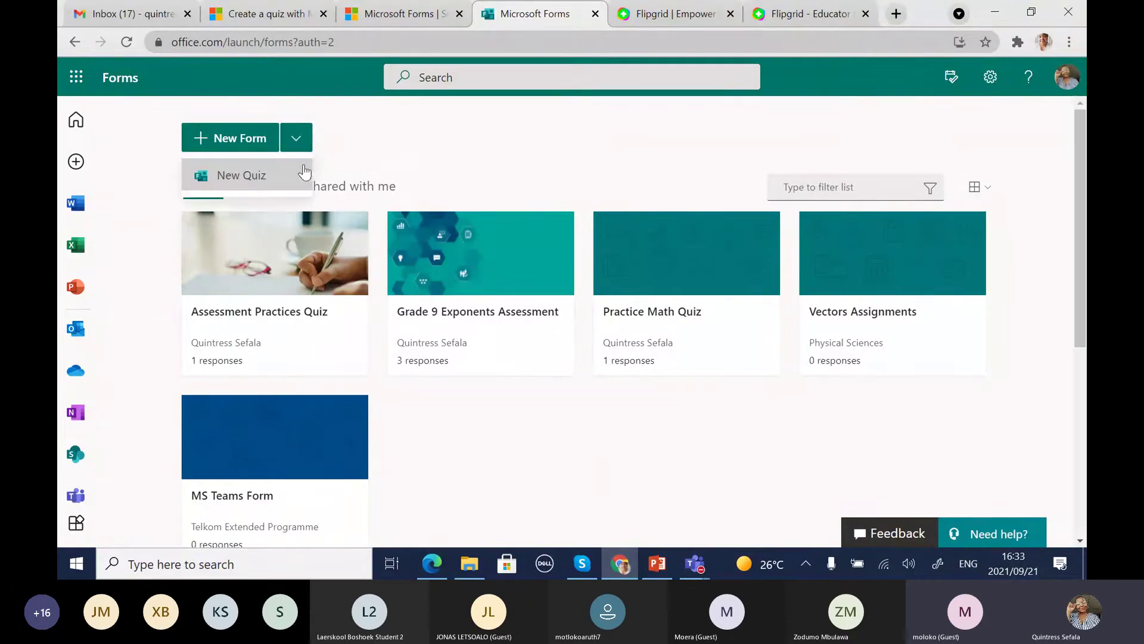
click(237, 181)
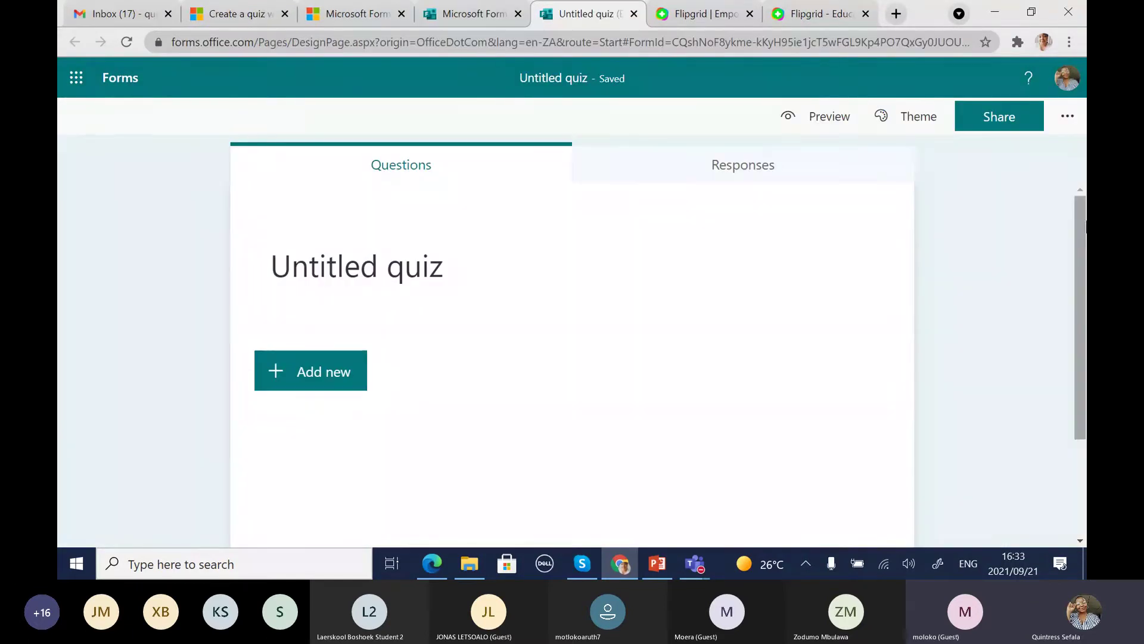
Title the quiz 'Assessment Practices'
scroll(1082, 333, down, 3)
drag(1085, 343, 1086, 215)
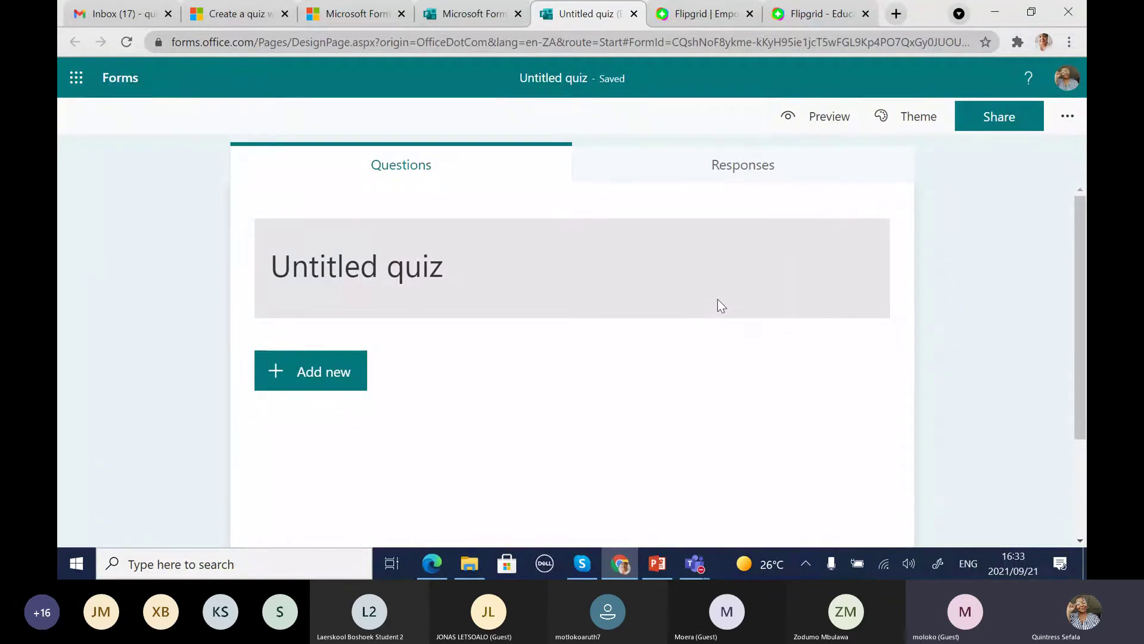
click(394, 266)
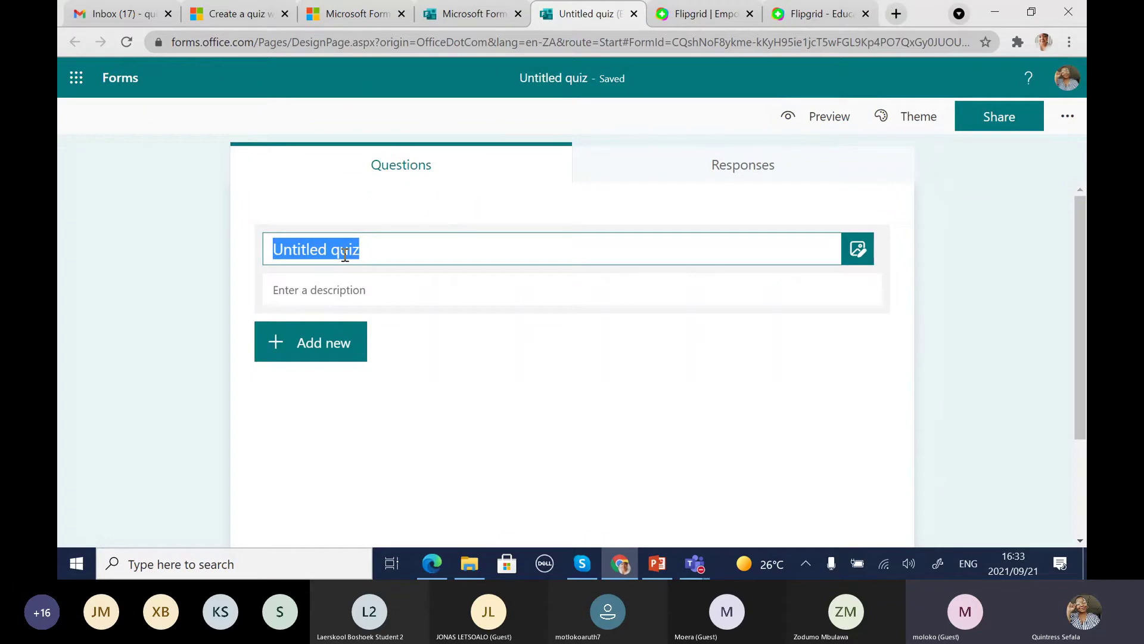
text(Assess)
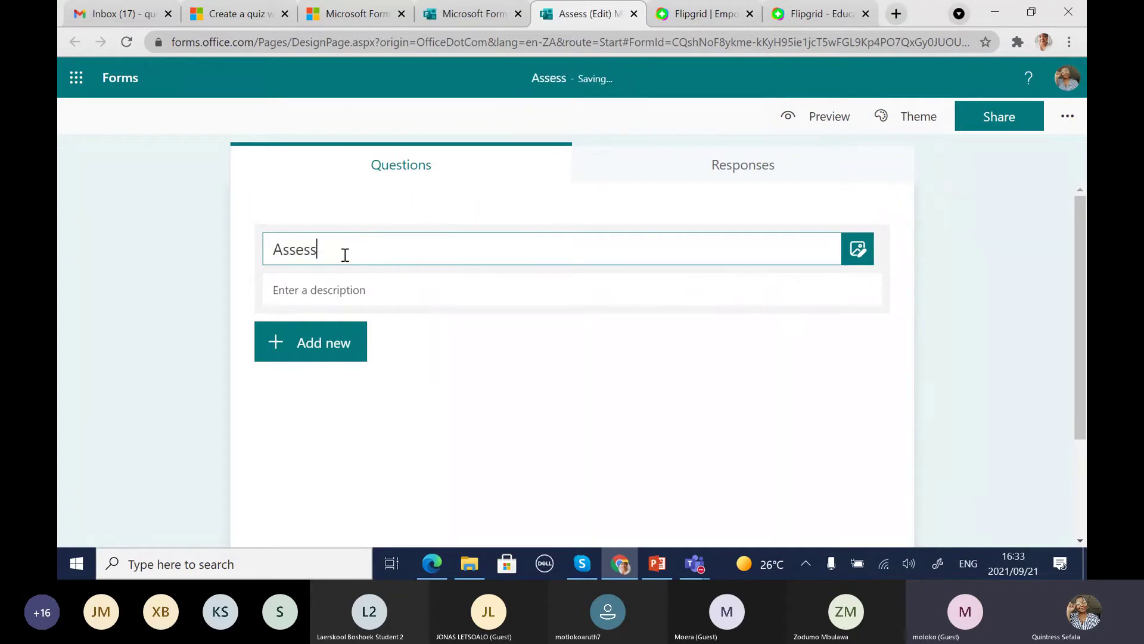
text(ment )
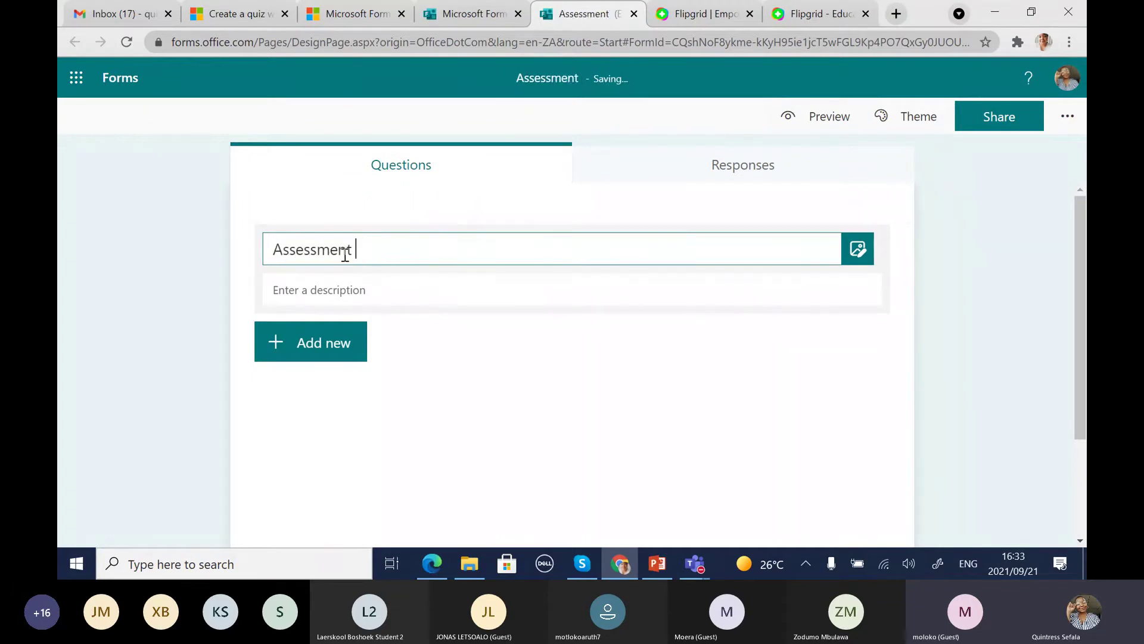
text( Practices)
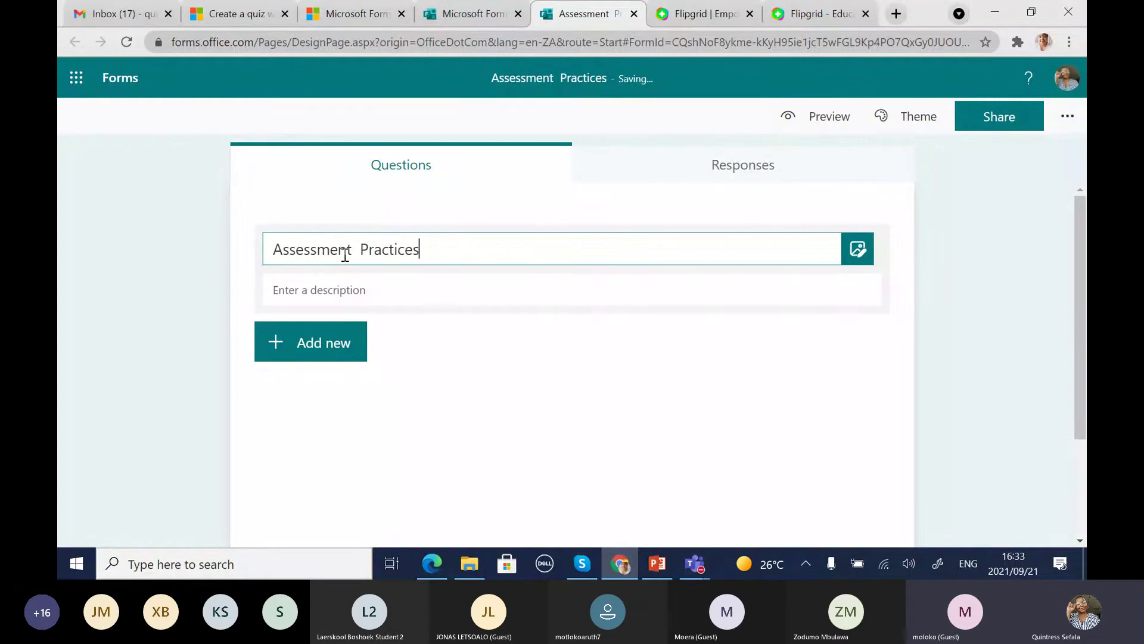
Add the description 'What did you understand about the different assessment practices'
click(354, 288)
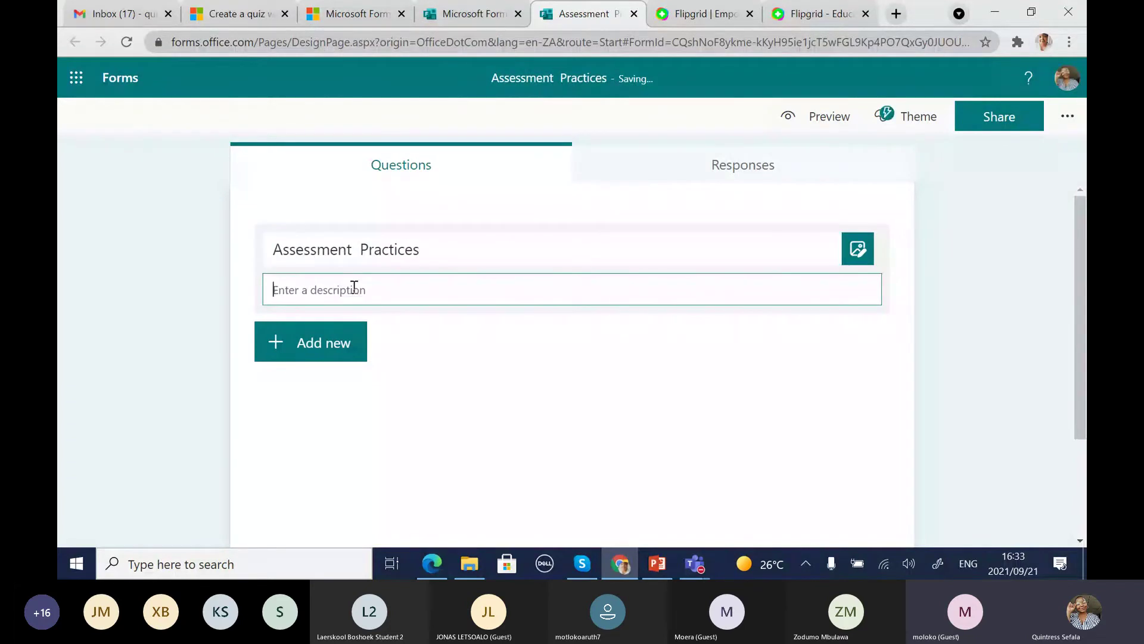
text(What did you underts)
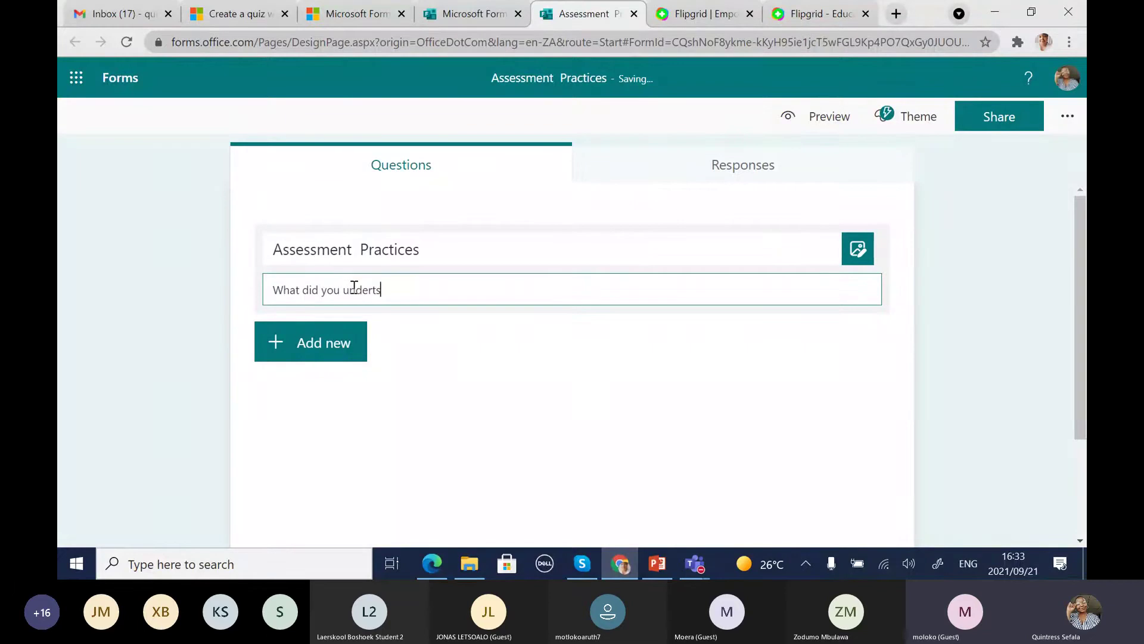
key(BackSpace)
key(BackSpace)
text(stand)
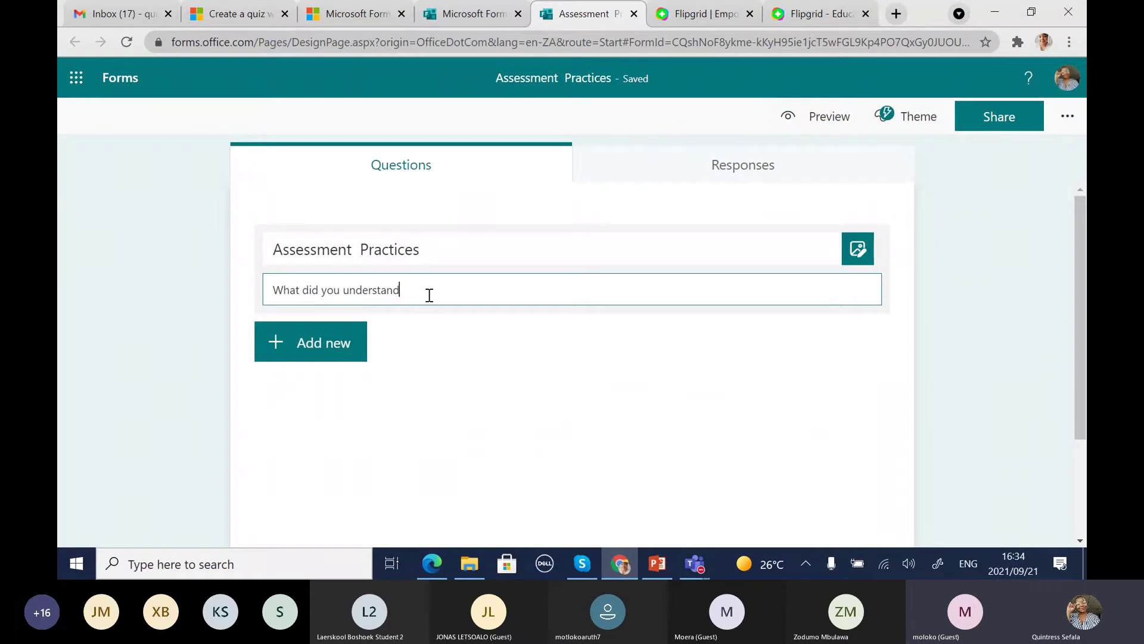
text(about t)
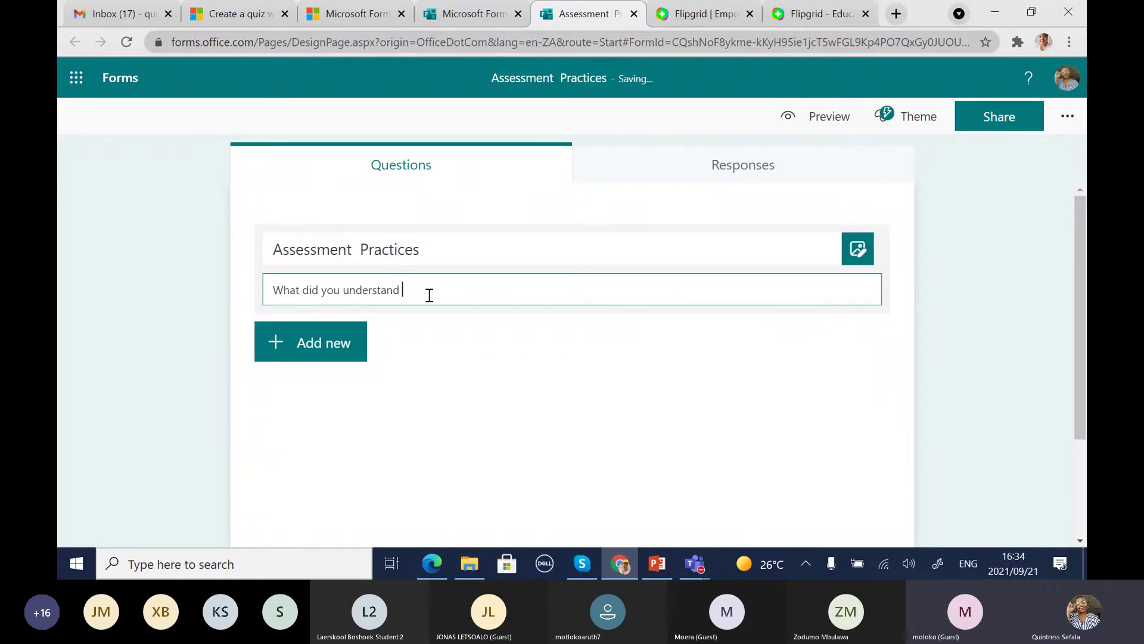
text(he different assessment prac)
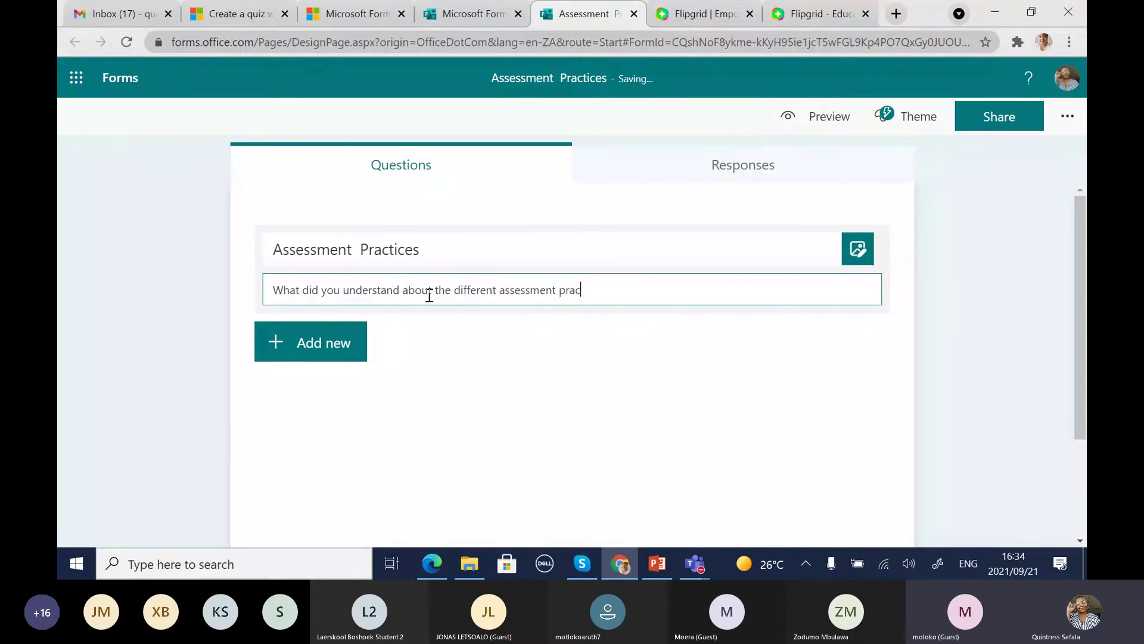
text(tices)
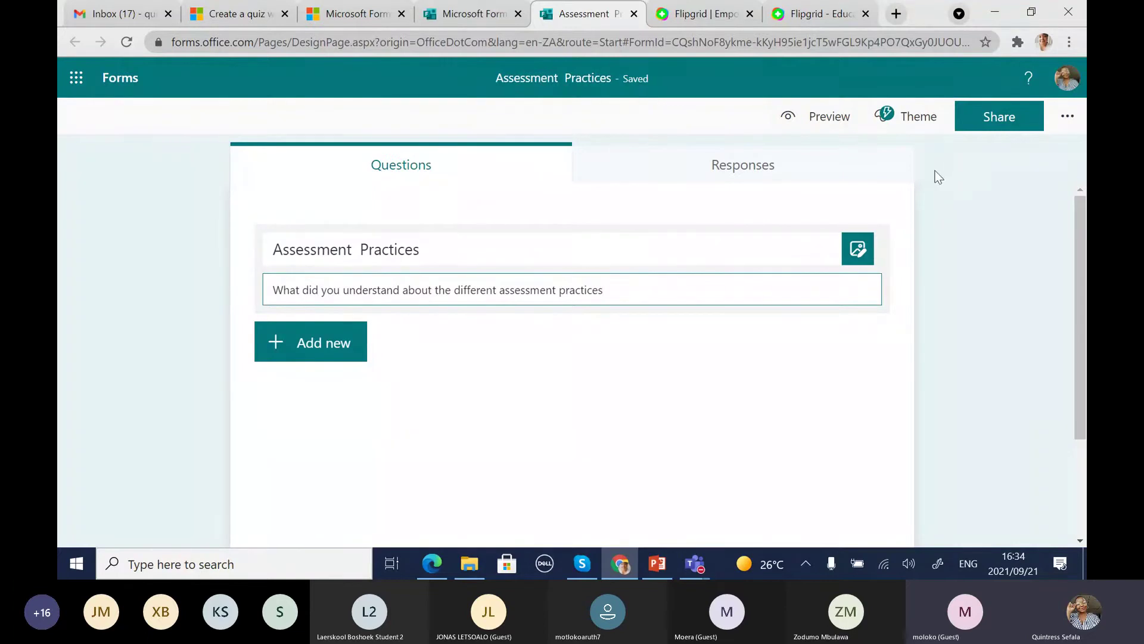
Apply the eye photo theme from Theme ideas to the Assessment Practices quiz
click(901, 119)
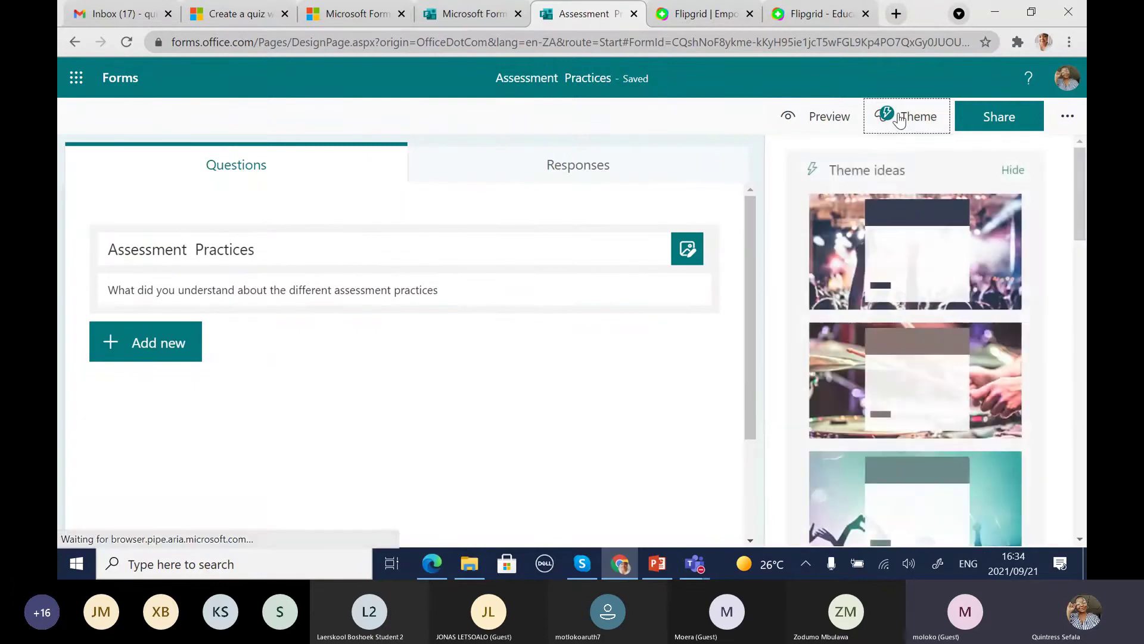
drag(1080, 177, 1083, 393)
scroll(996, 420, down, 4)
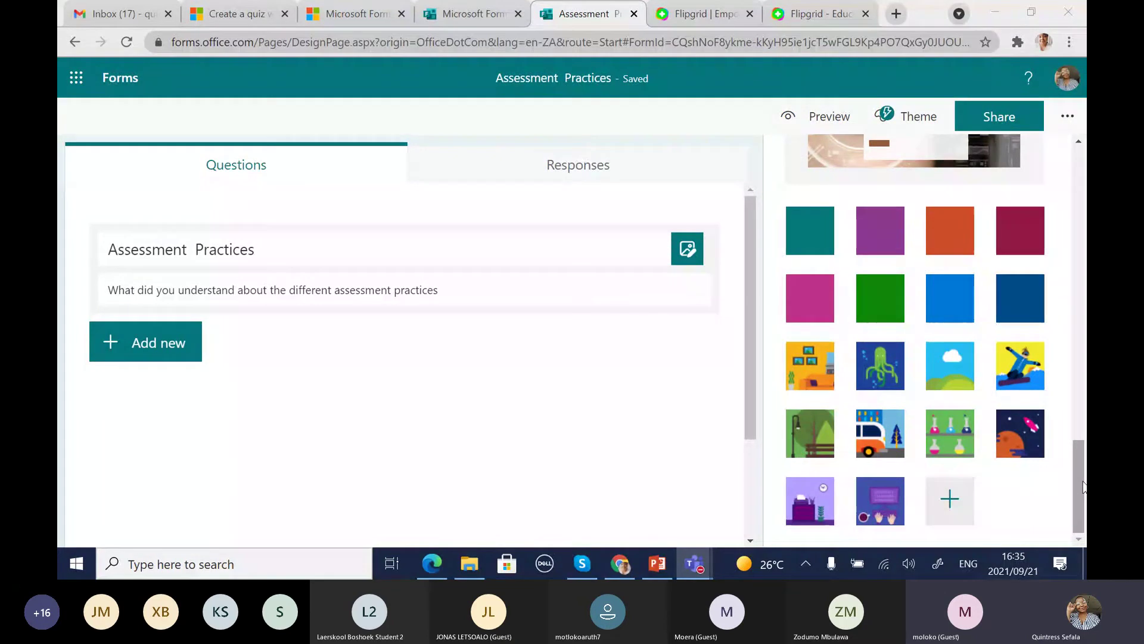
scroll(1085, 442, up, 3)
scroll(982, 339, up, 2)
scroll(982, 339, down, 1)
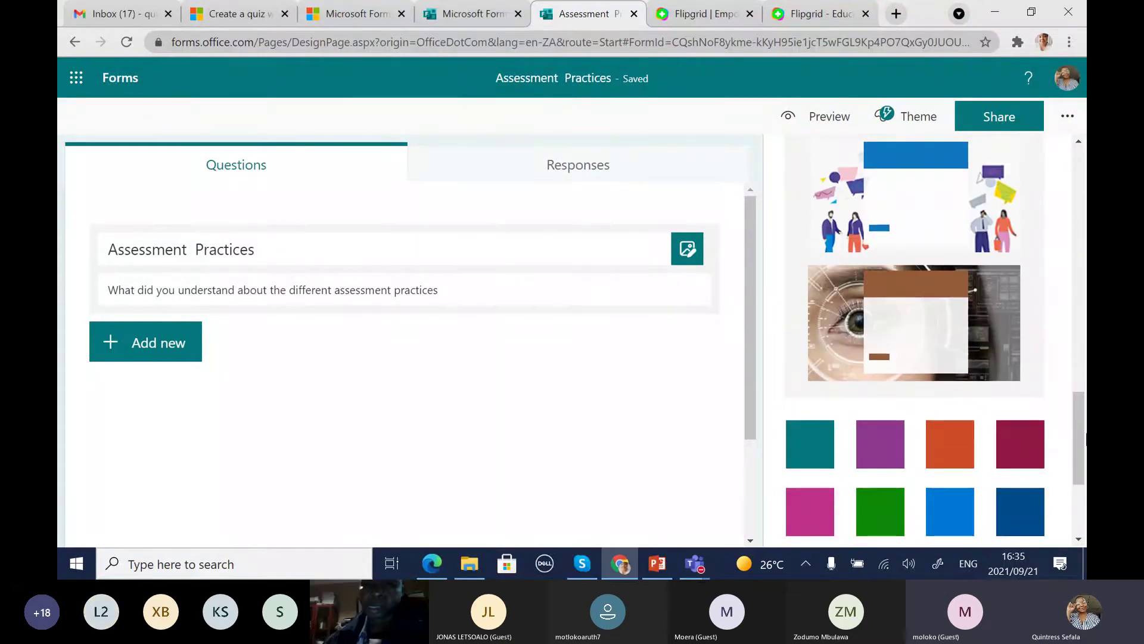
click(981, 338)
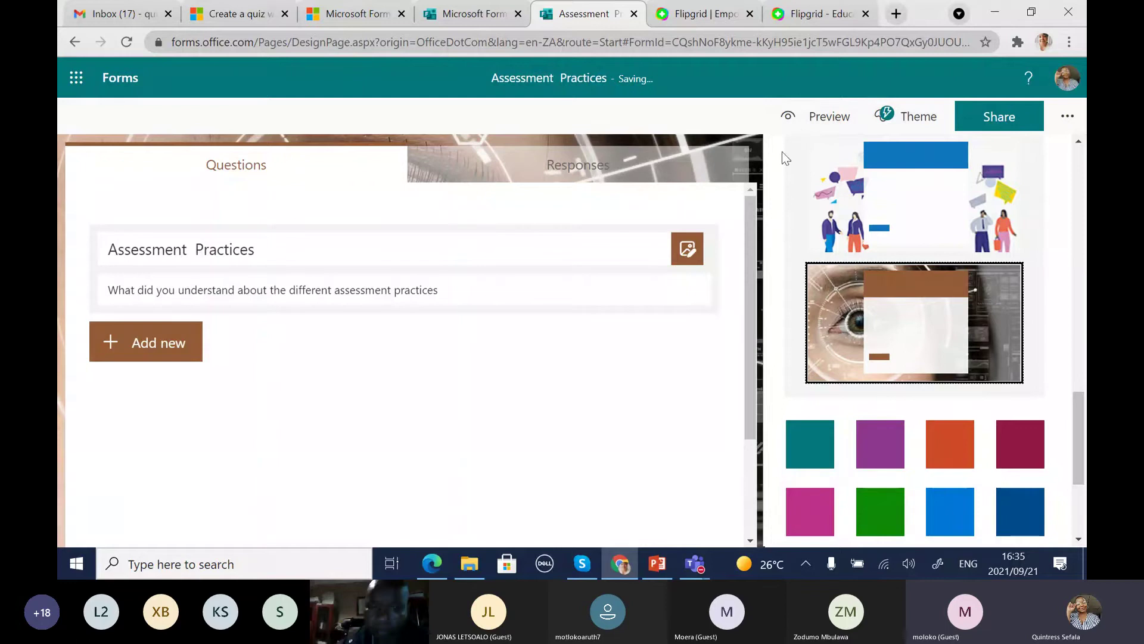
click(716, 112)
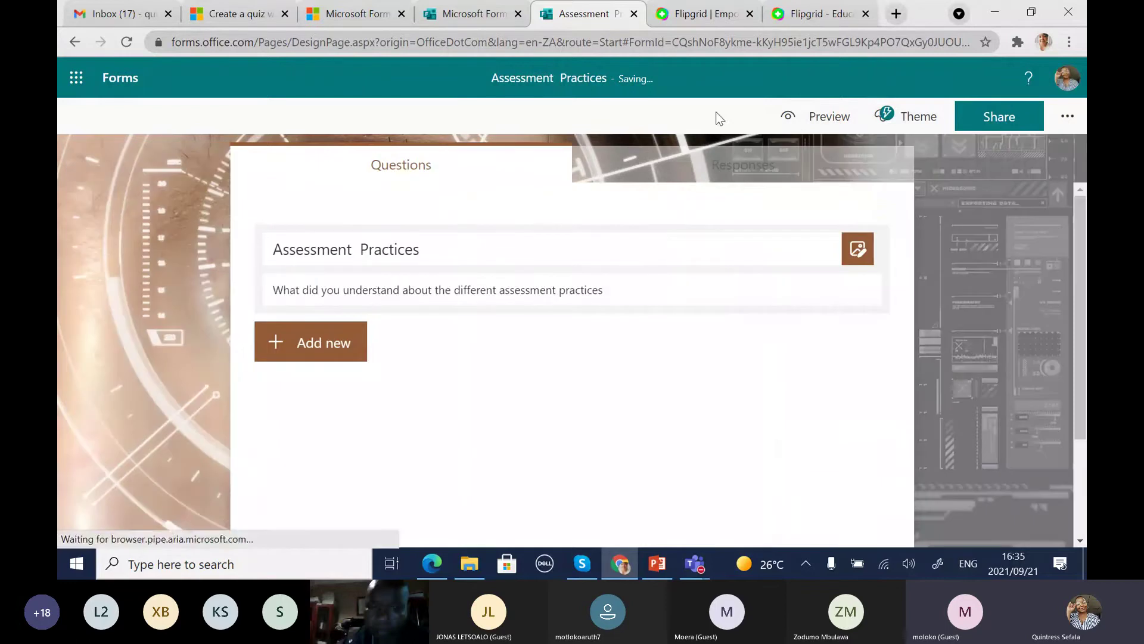
click(1020, 224)
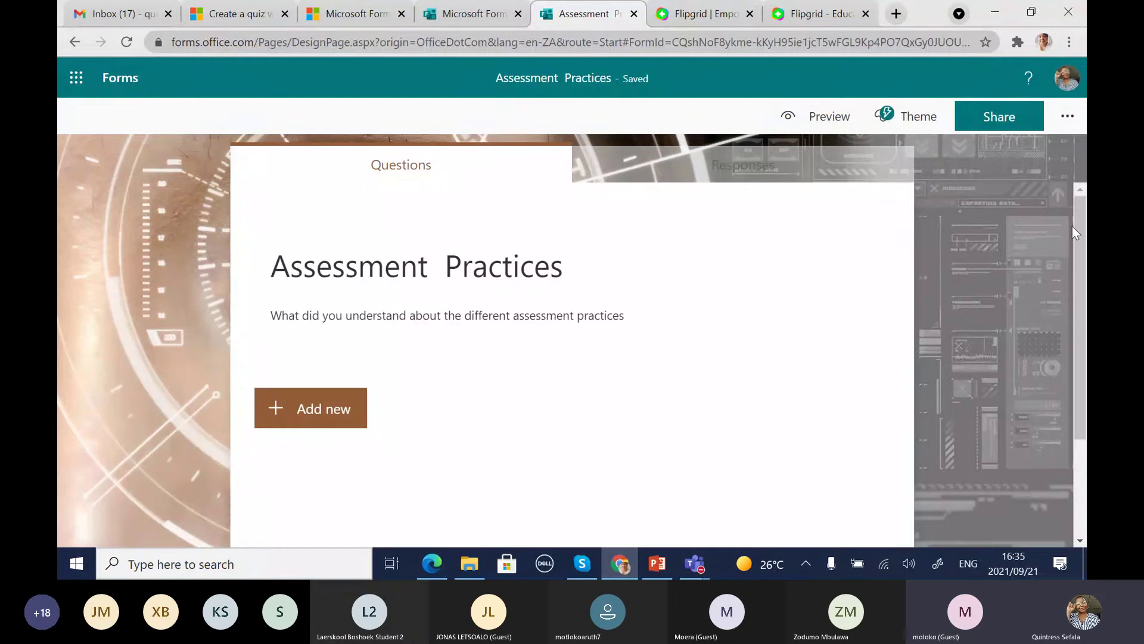
Remove the Choice question that was added by mistake
click(313, 416)
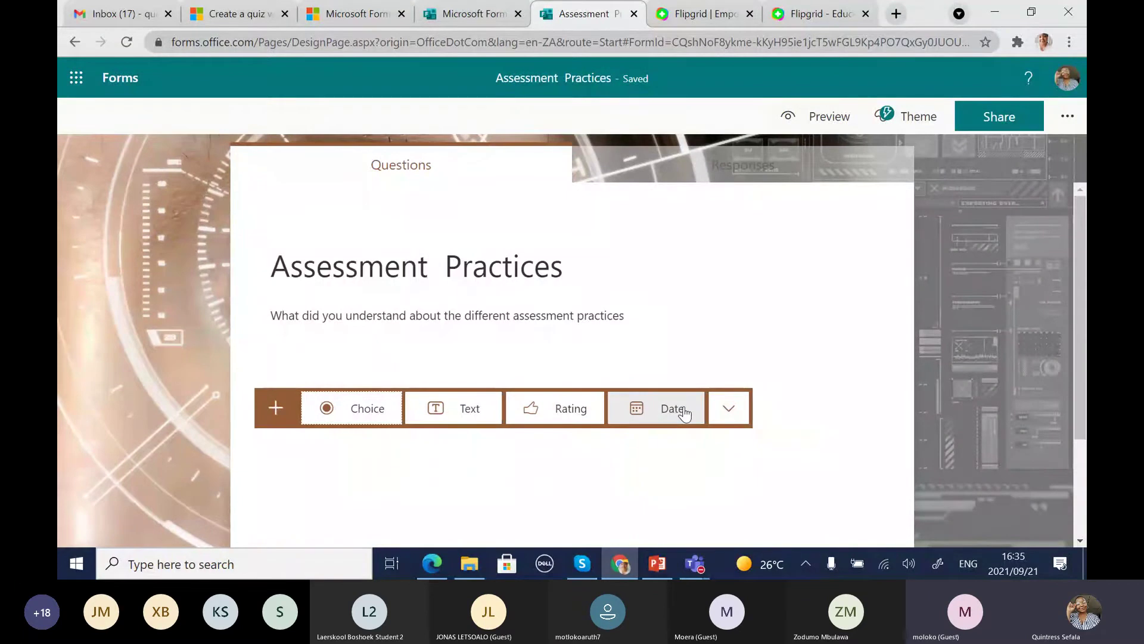
click(729, 408)
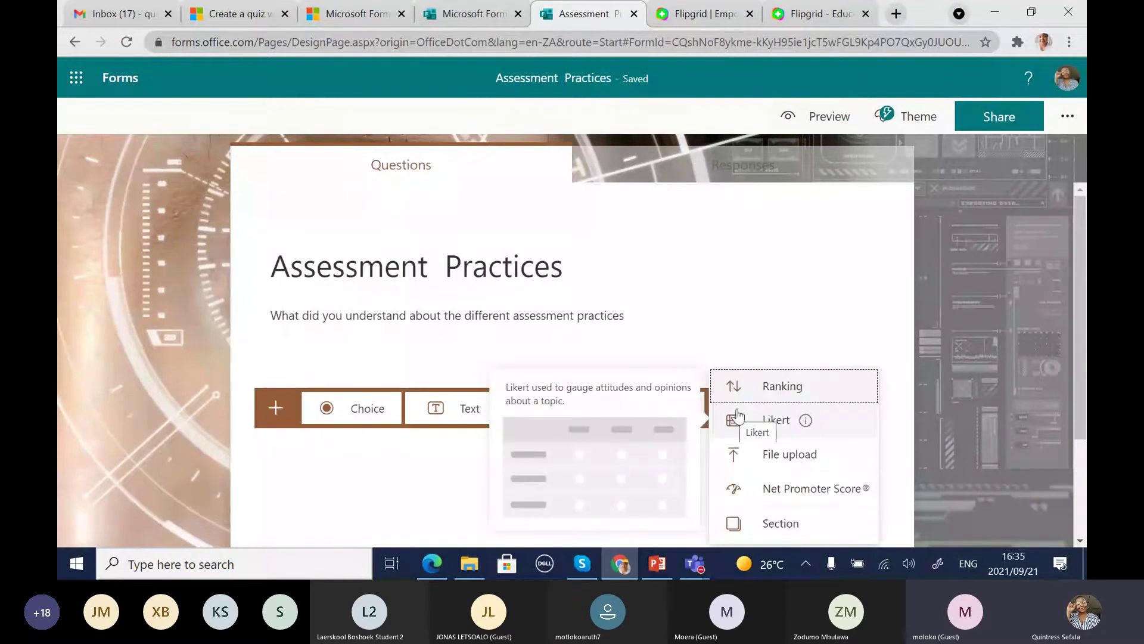
mouse_move(784, 435)
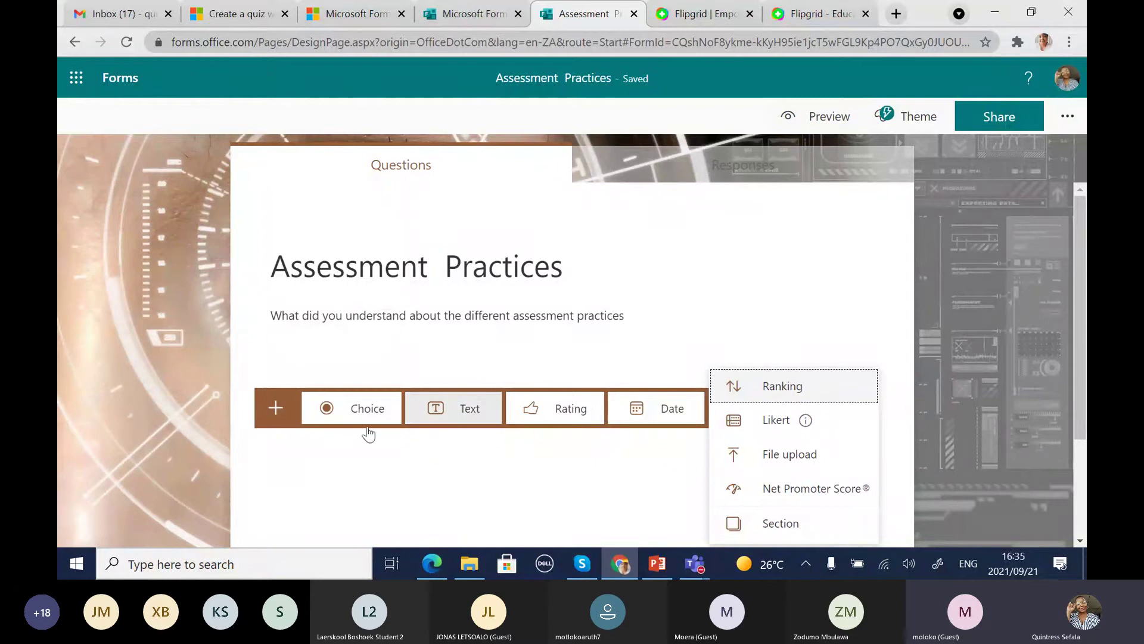
click(329, 419)
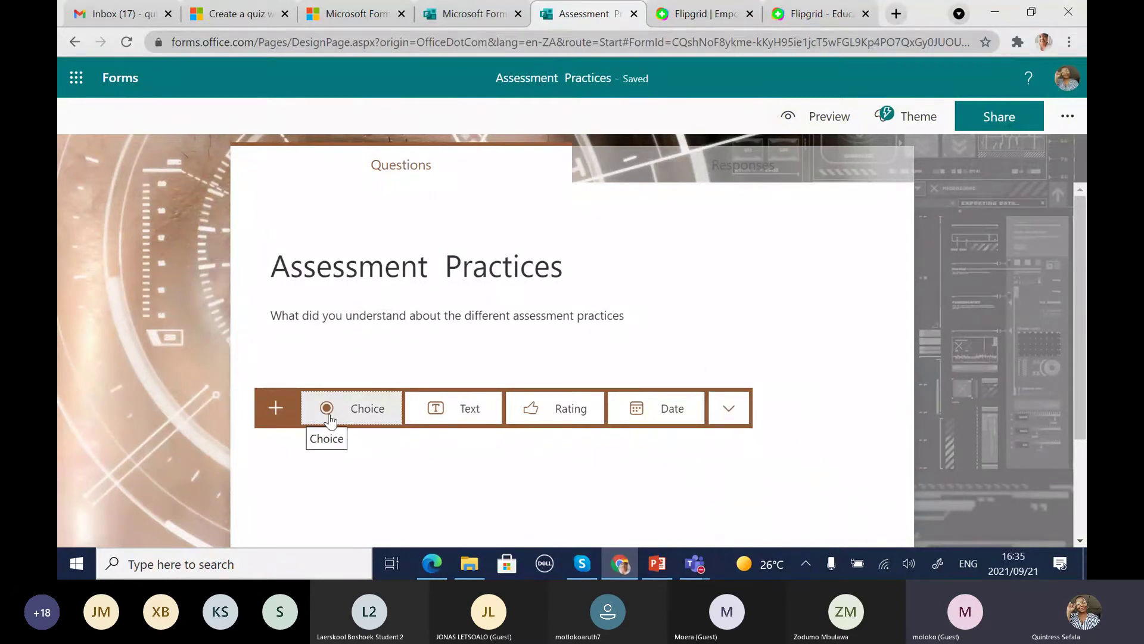
click(329, 419)
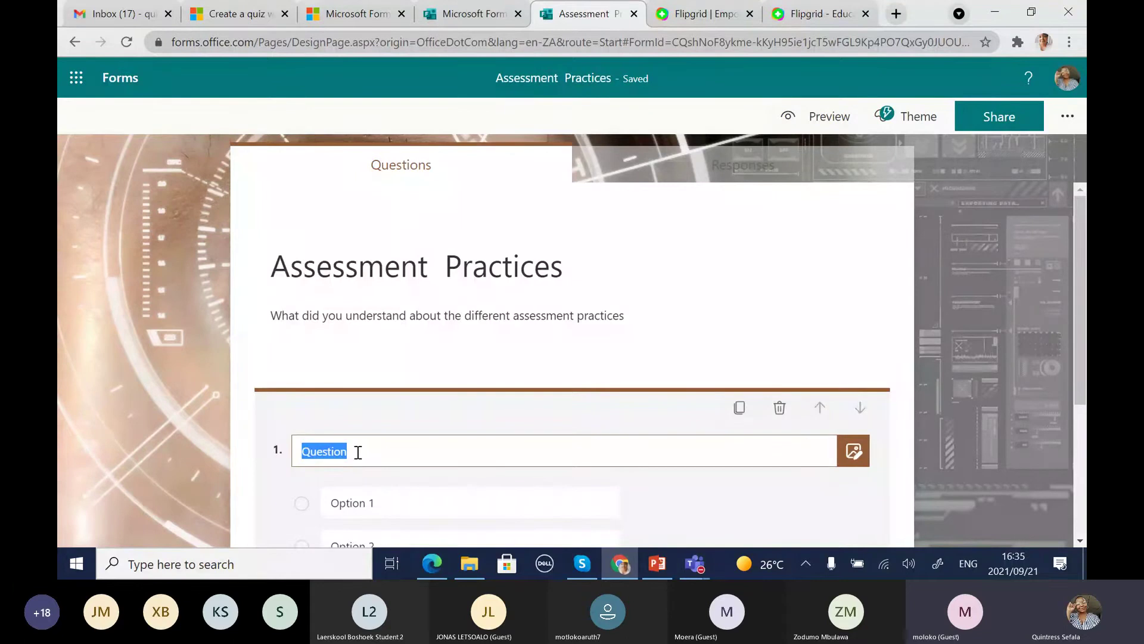
text(Name)
click(781, 408)
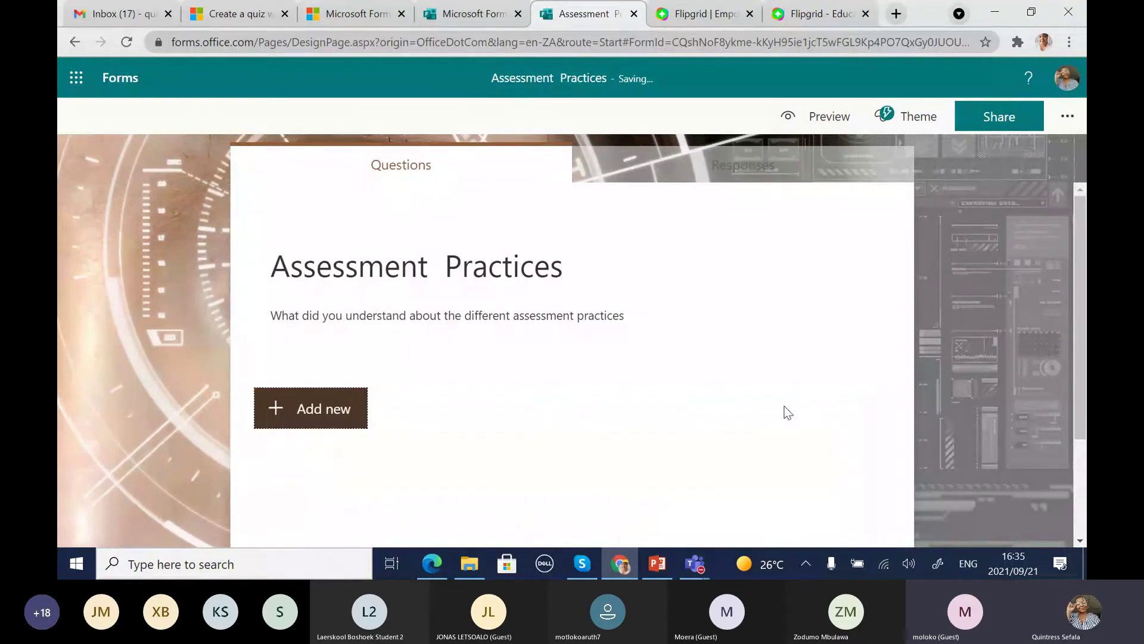
Add two text questions, 'Name' and 'Surname'
click(310, 415)
click(456, 398)
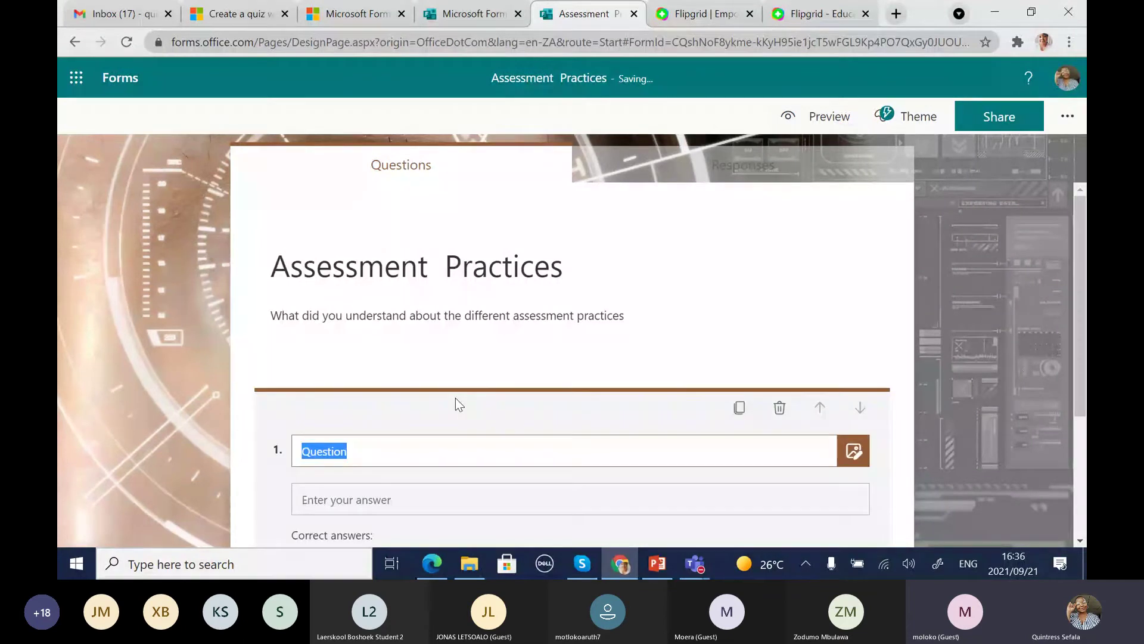
text(Name)
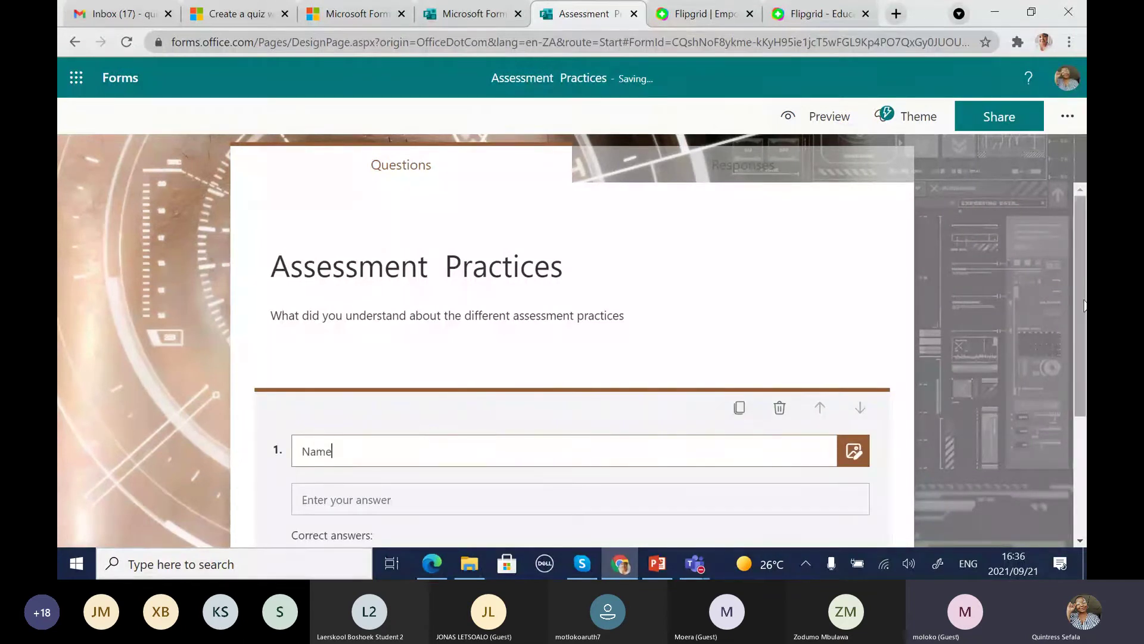
click(1018, 313)
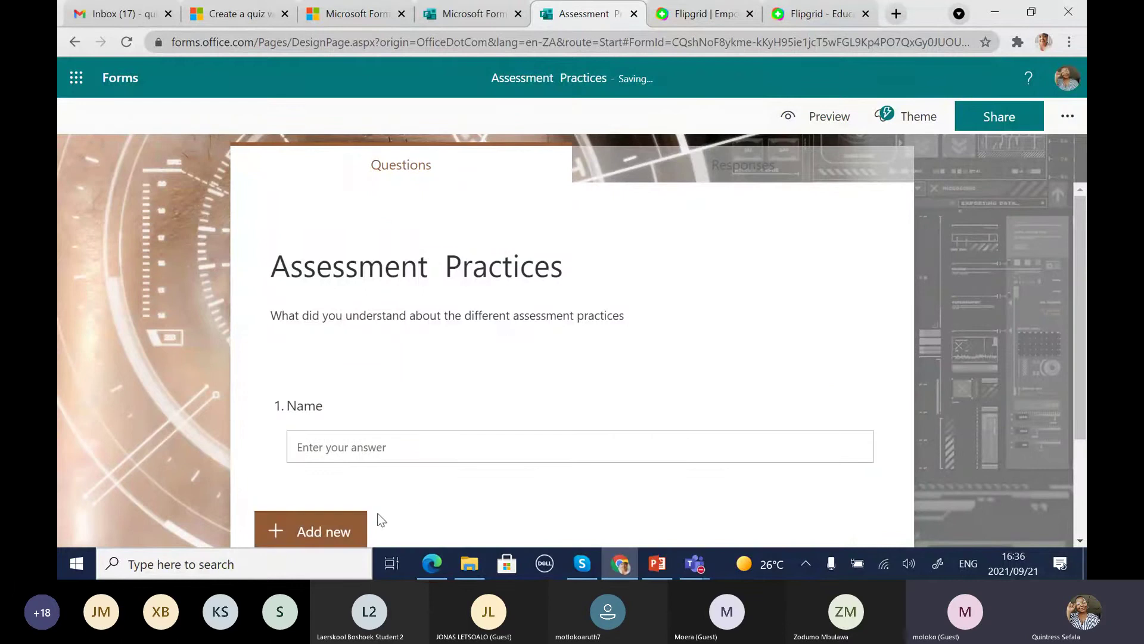
scroll(473, 403, down, 2)
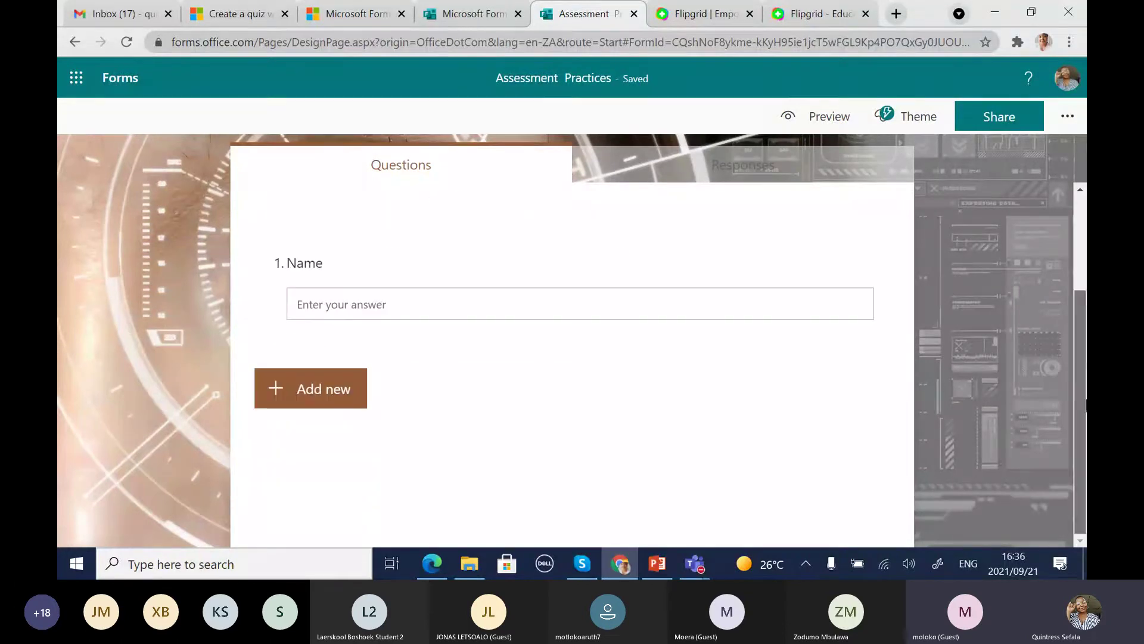
click(291, 391)
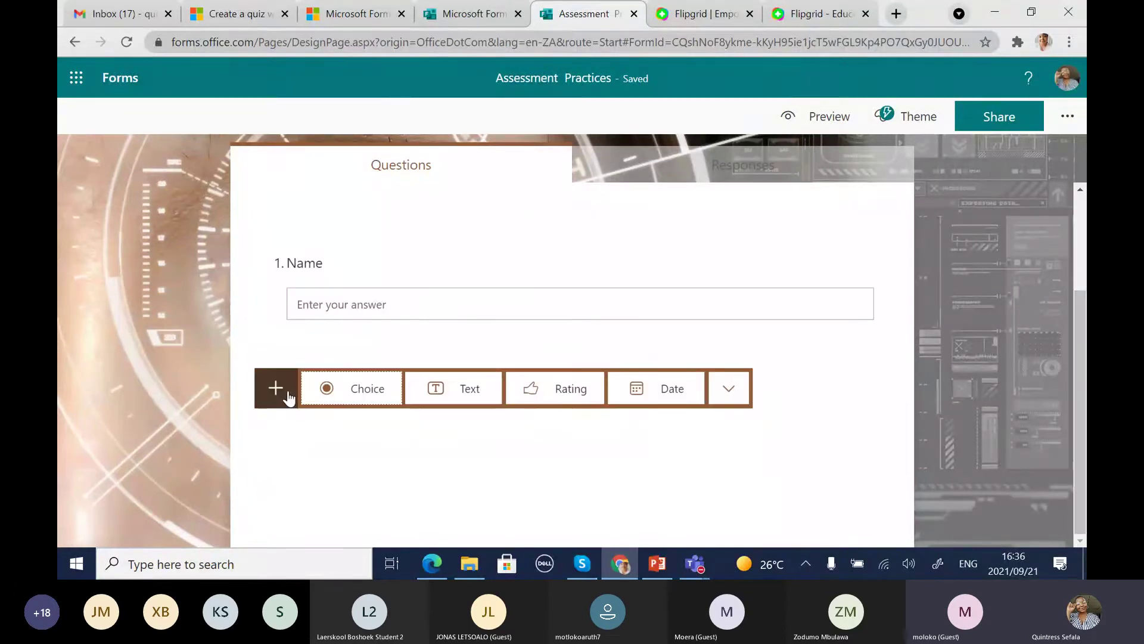
click(456, 393)
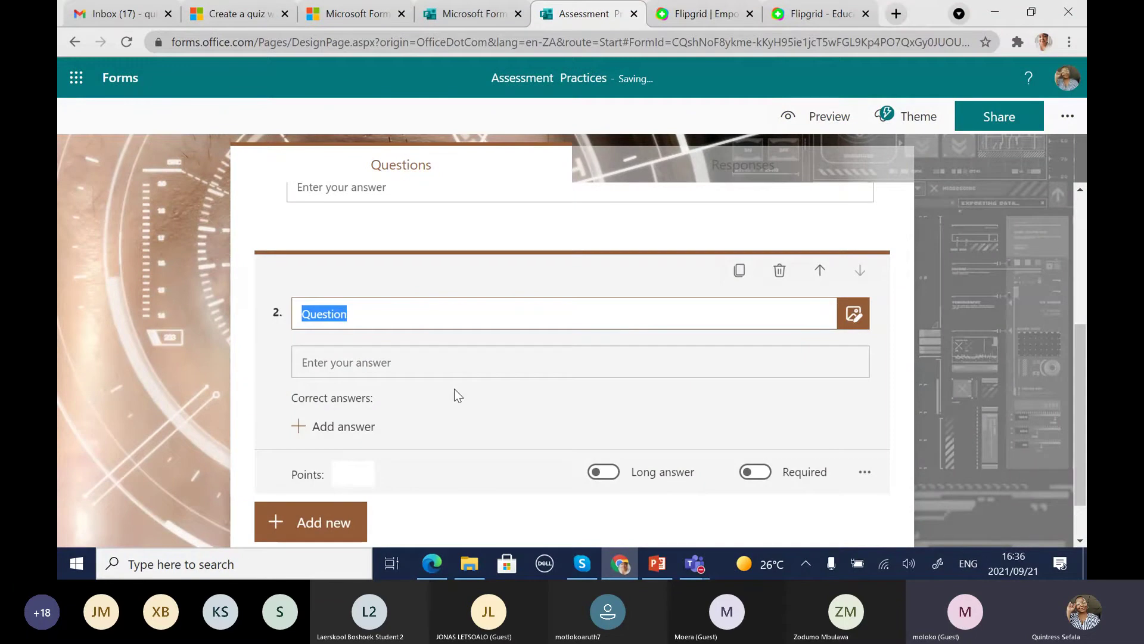
text(Surname)
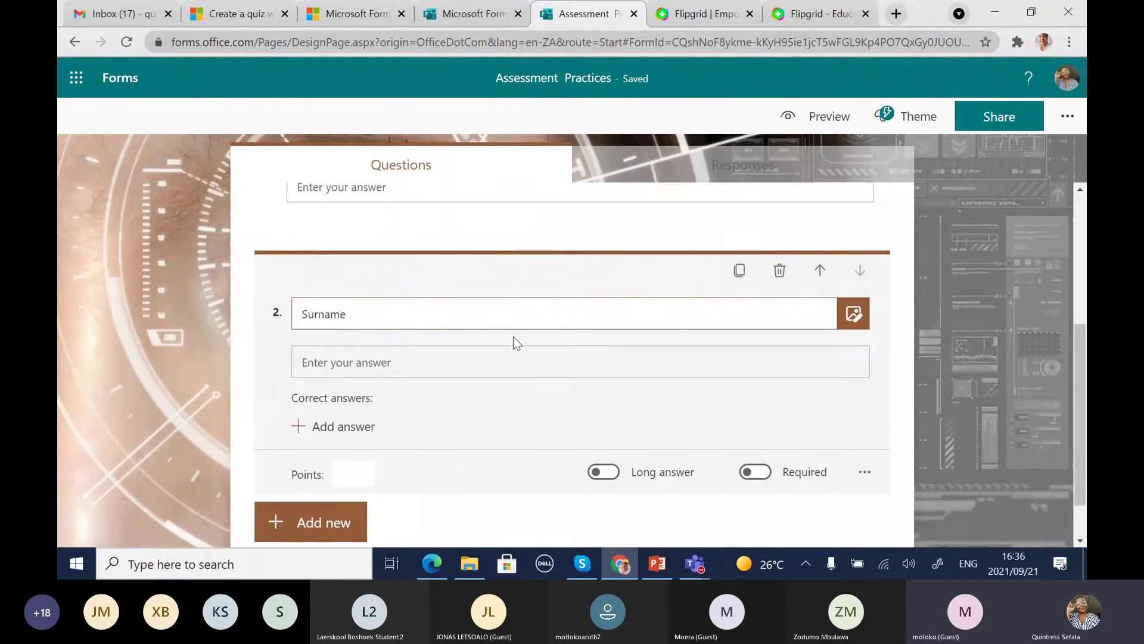
Make both the Surname and Name questions required
click(757, 473)
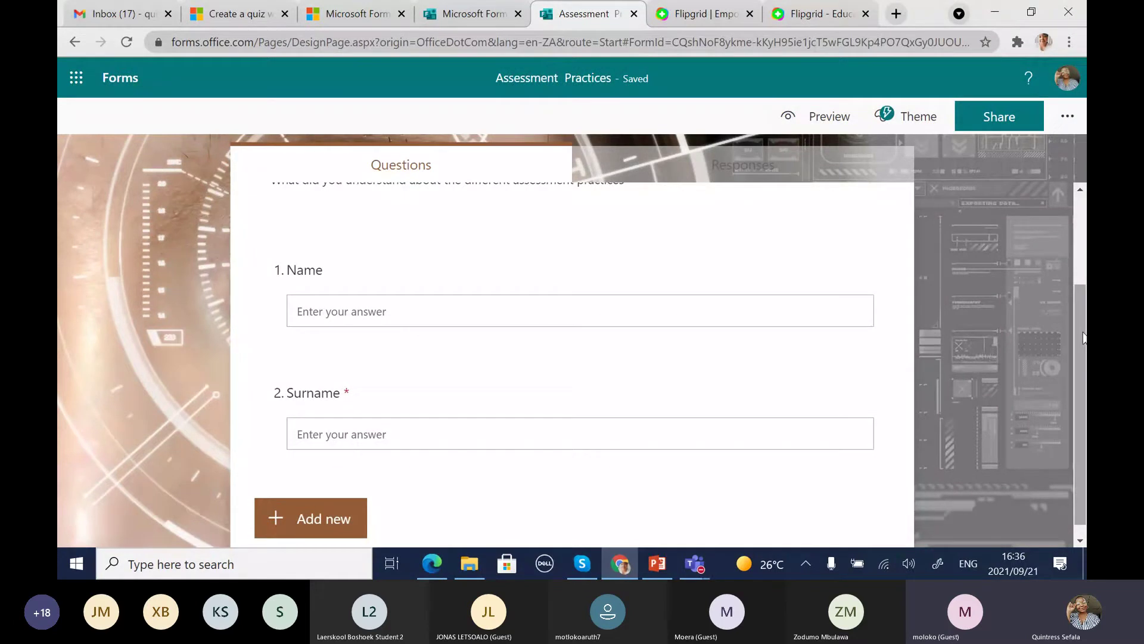
scroll(1083, 337, down, 1)
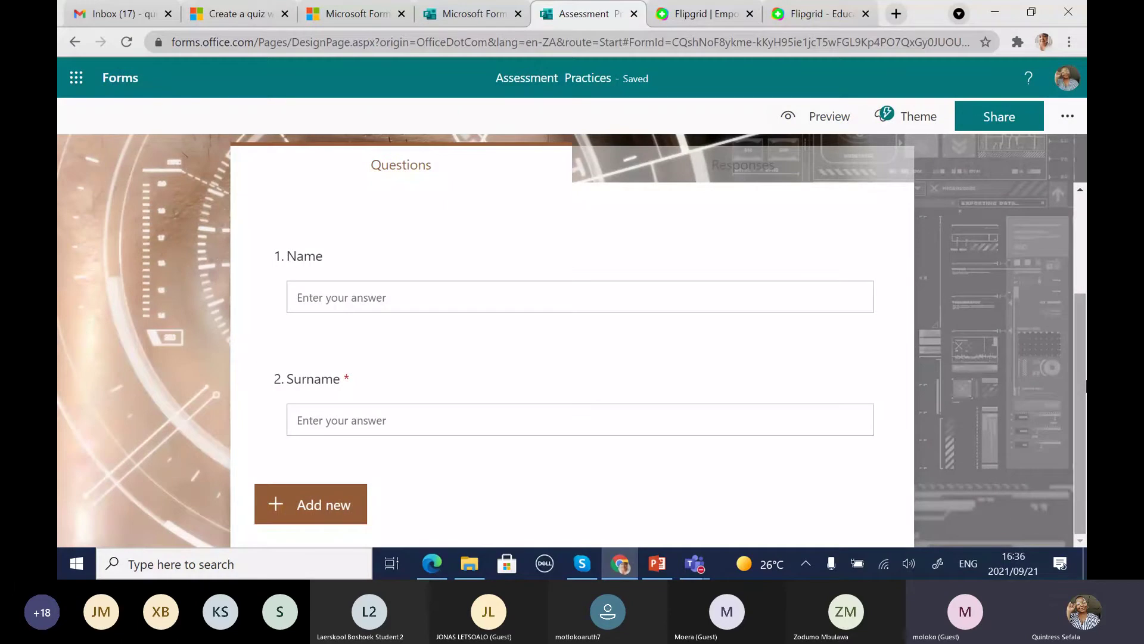
click(757, 459)
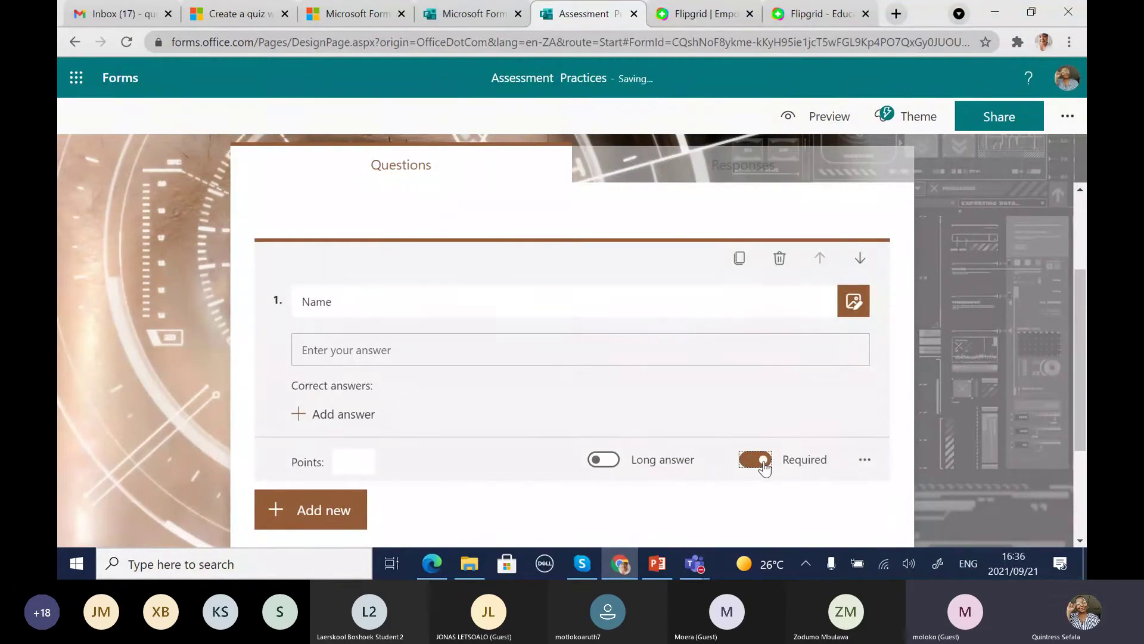
click(1082, 345)
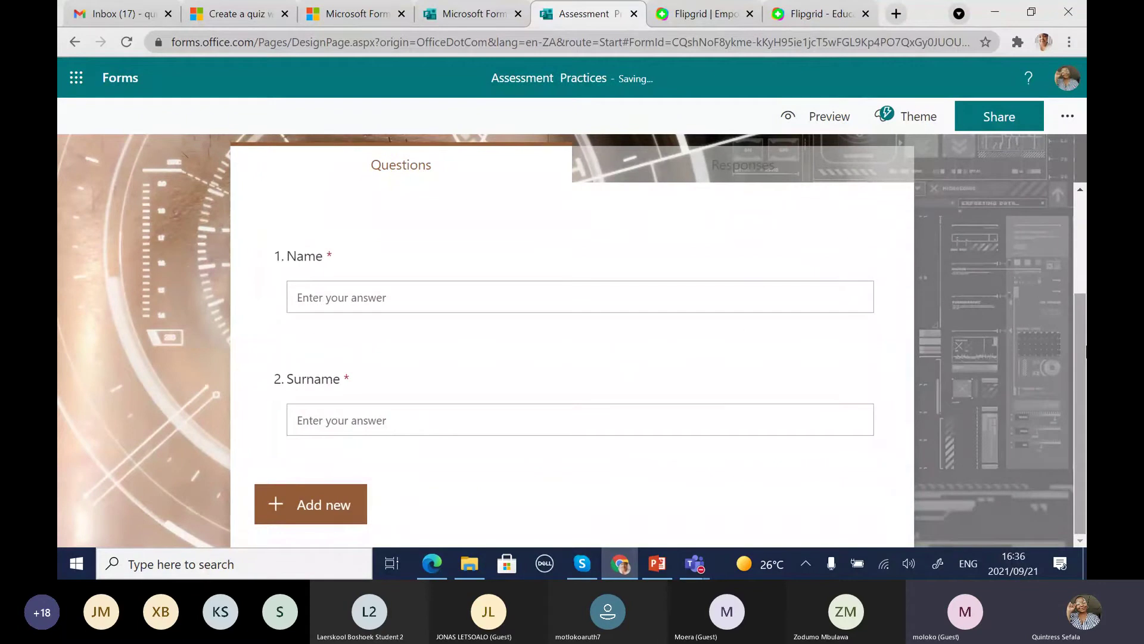
click(268, 522)
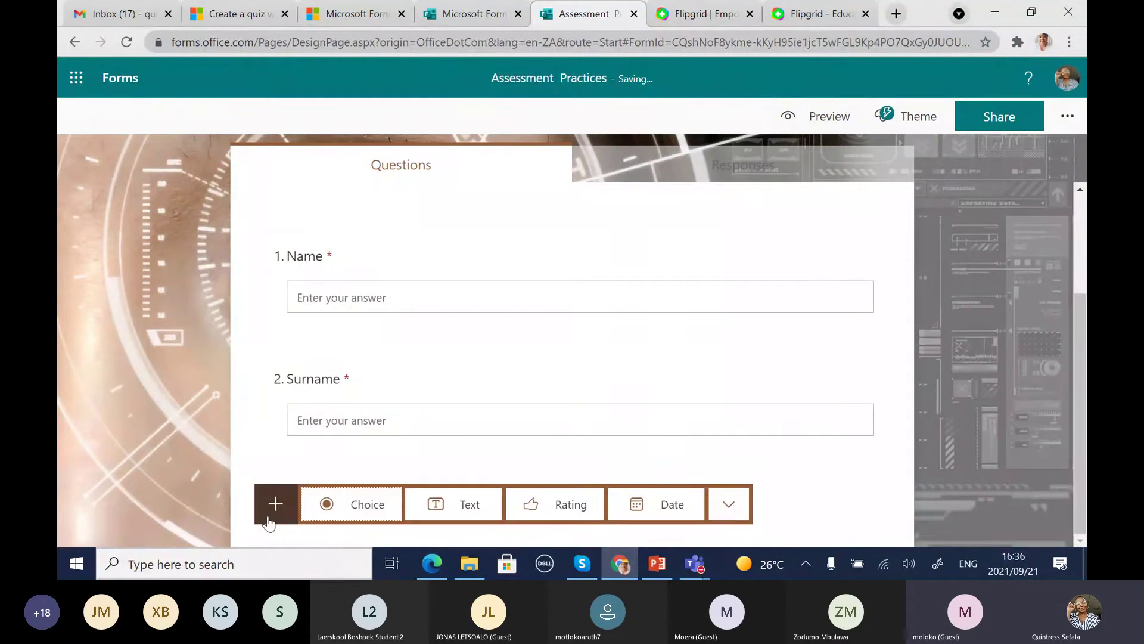
Add Choice question 3 using question 1's wording copied from the Assessment Practices Quiz
click(358, 512)
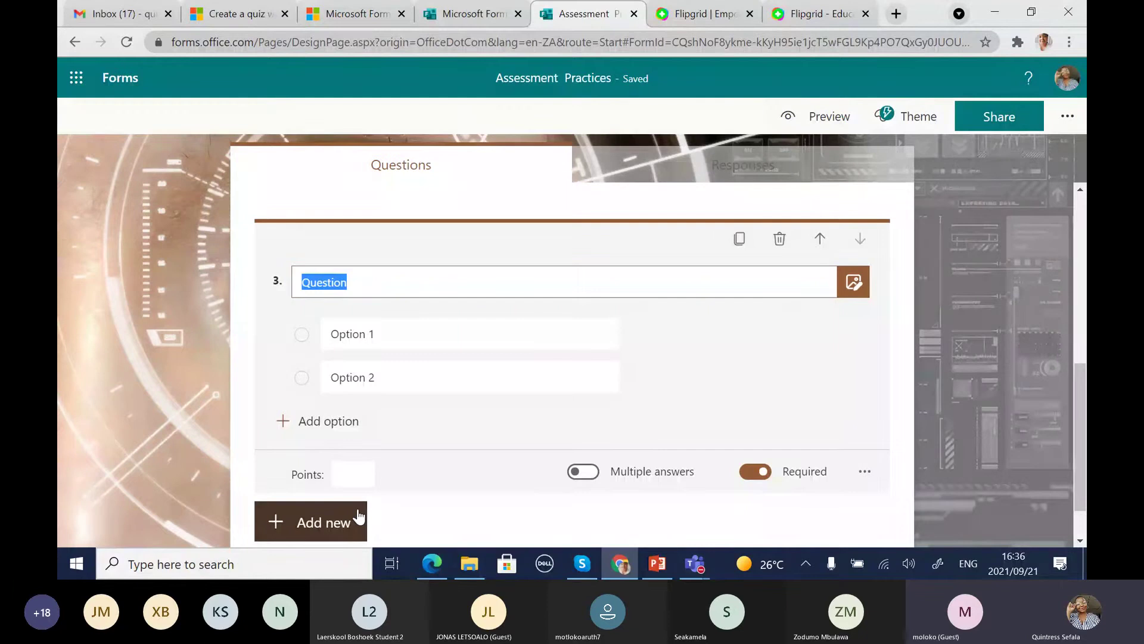
key(ctrl+shift+Tab)
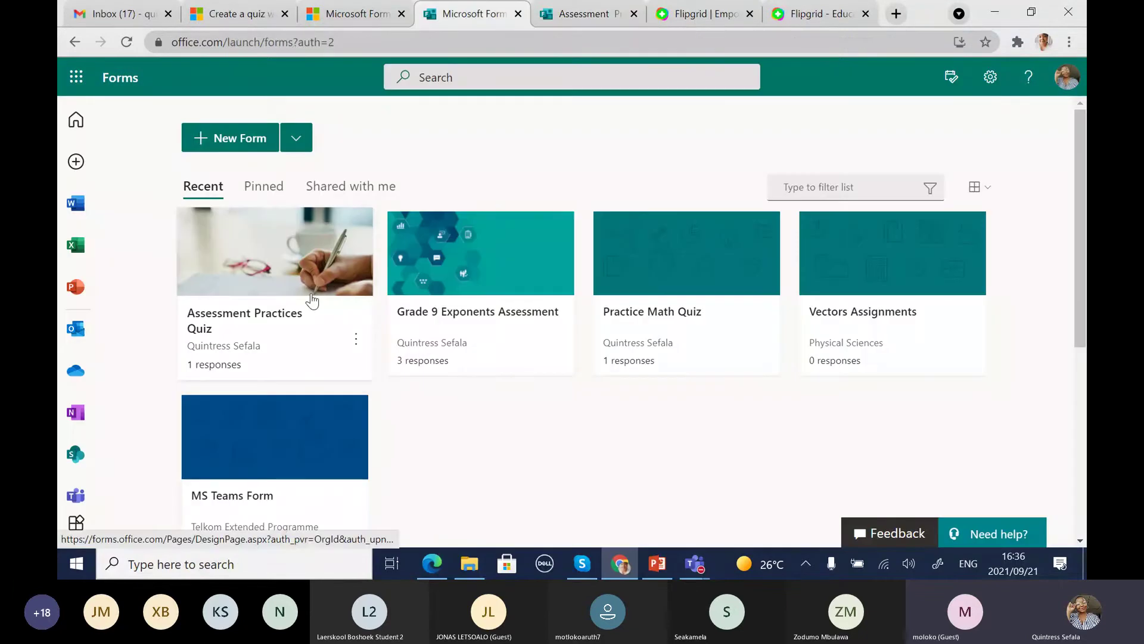
click(311, 295)
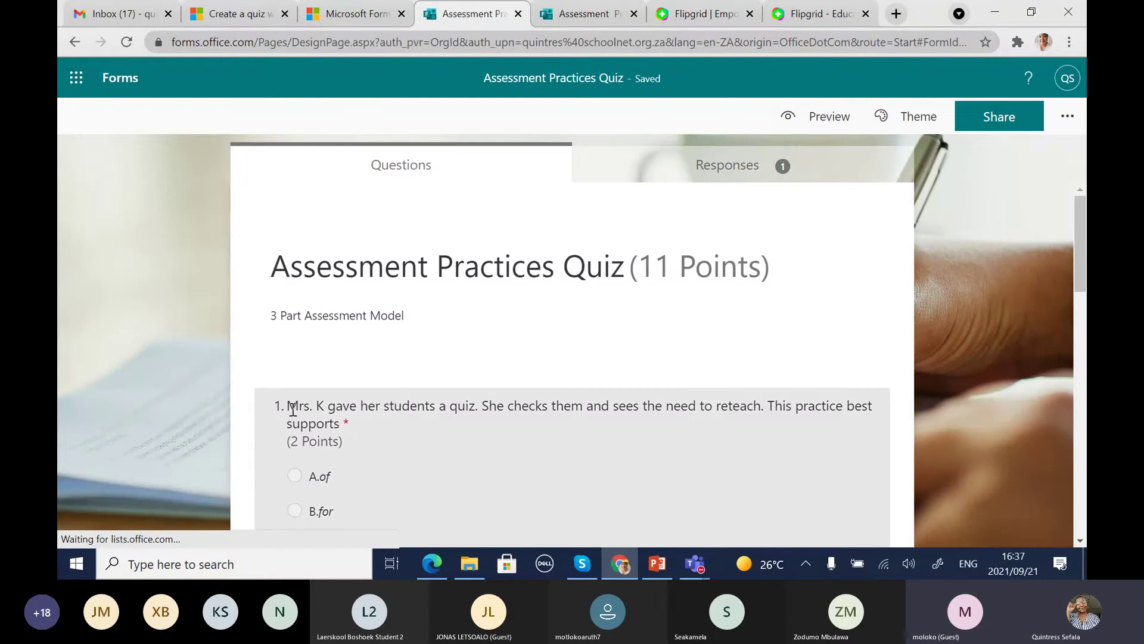
drag(288, 406, 356, 422)
click(360, 420)
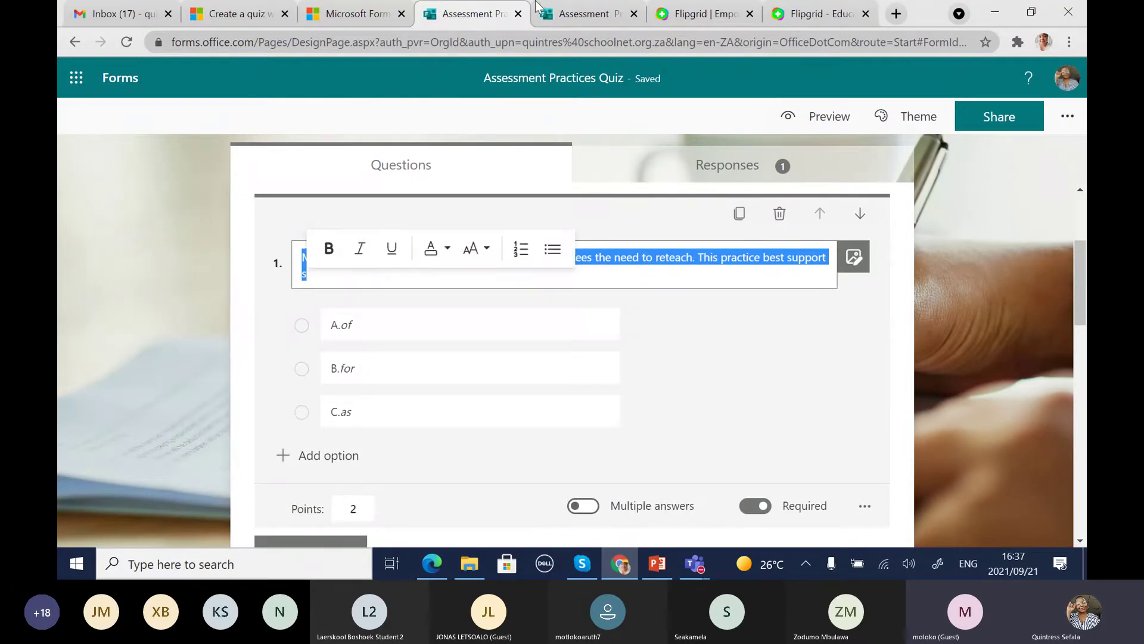
click(569, 8)
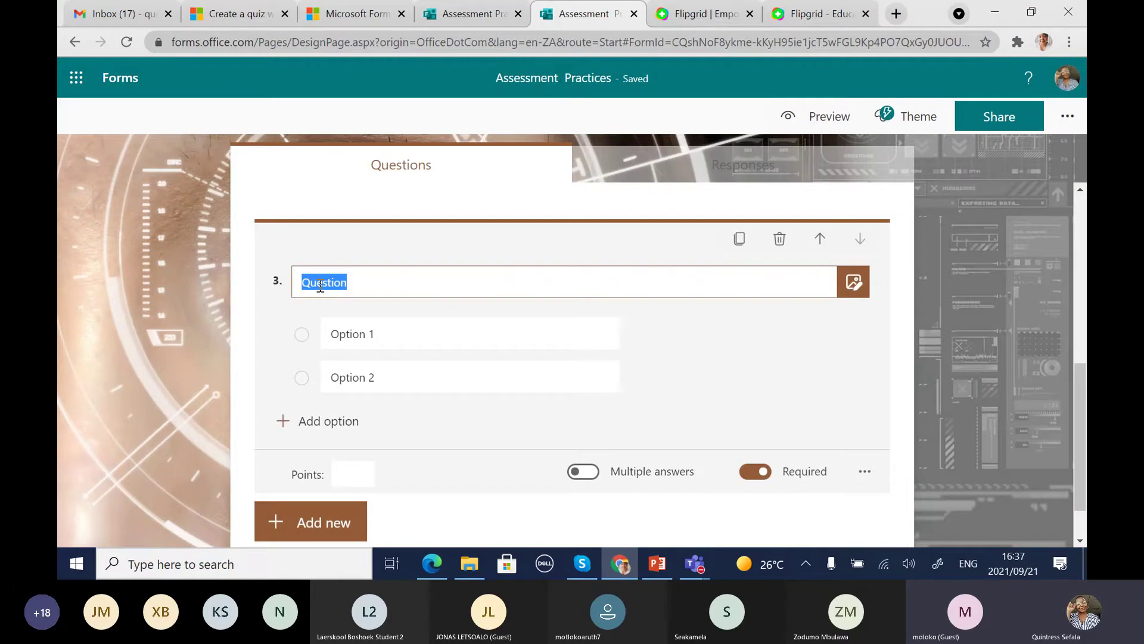
text(Mrs K gave her students a quiz. She checks them and sees the need to reteach. This practice best support s)
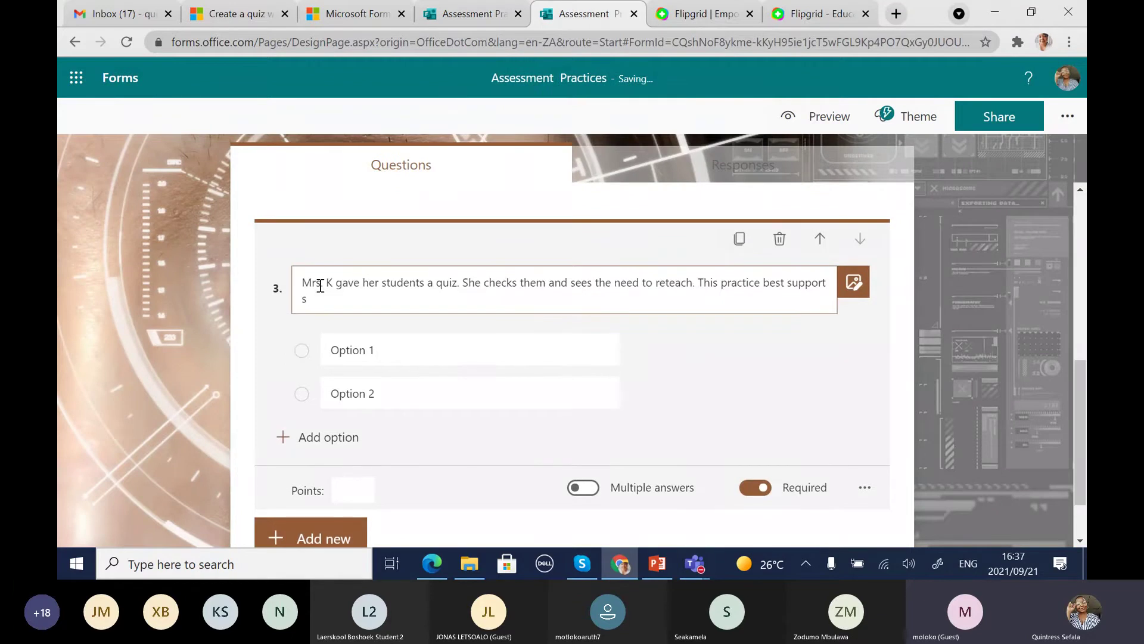
click(402, 346)
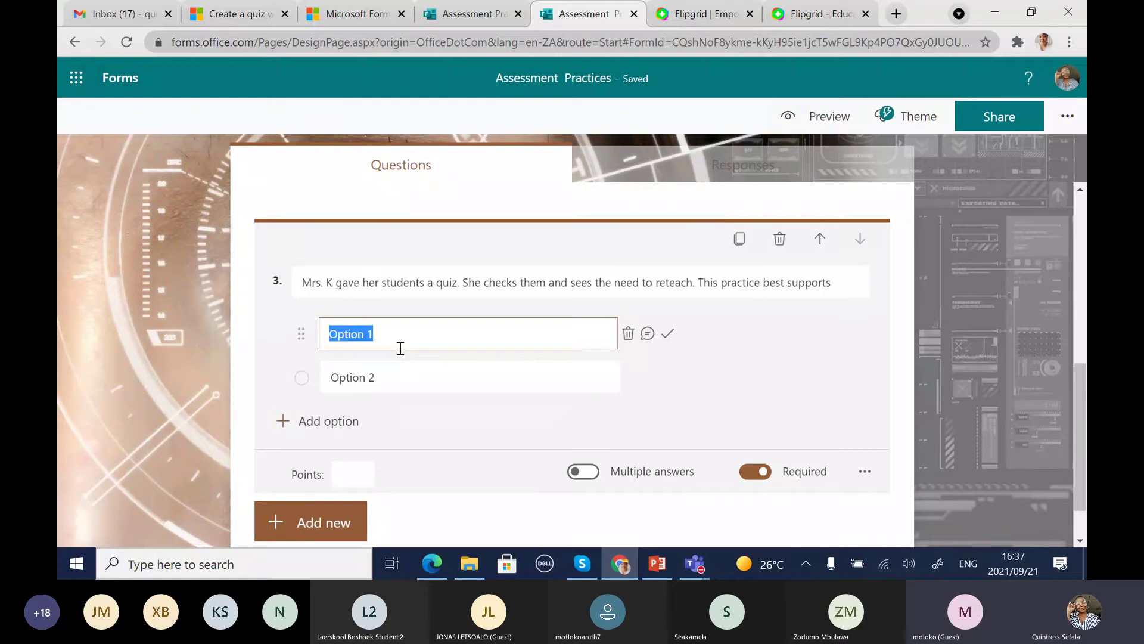
Enter 'For', 'Of' and 'As' as question 3's answer options
text(For)
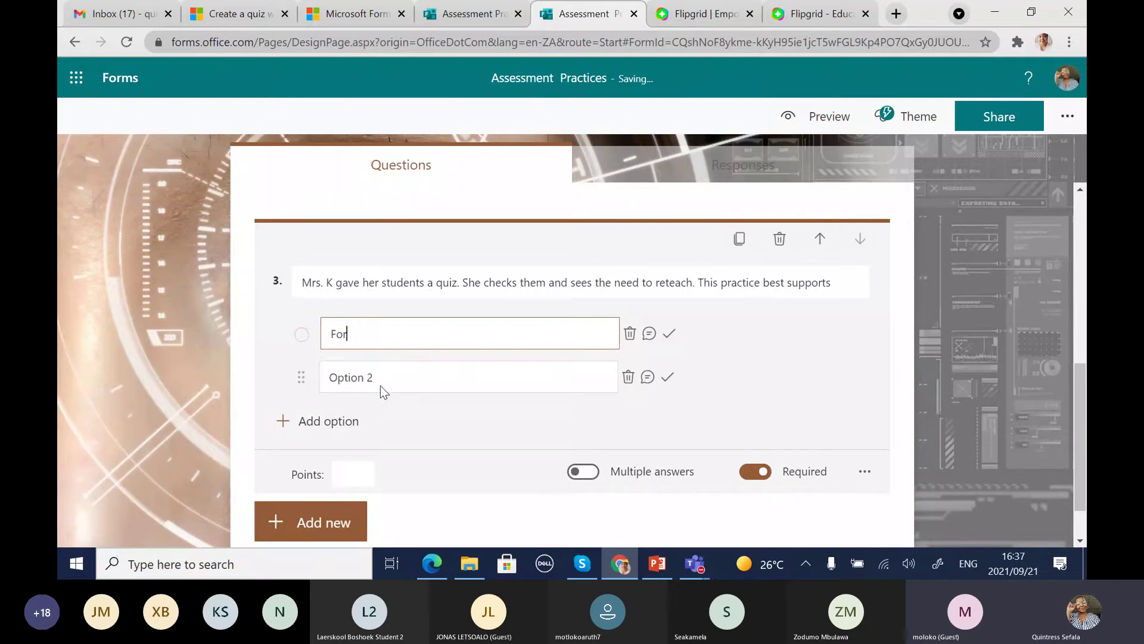
click(380, 383)
text(Of)
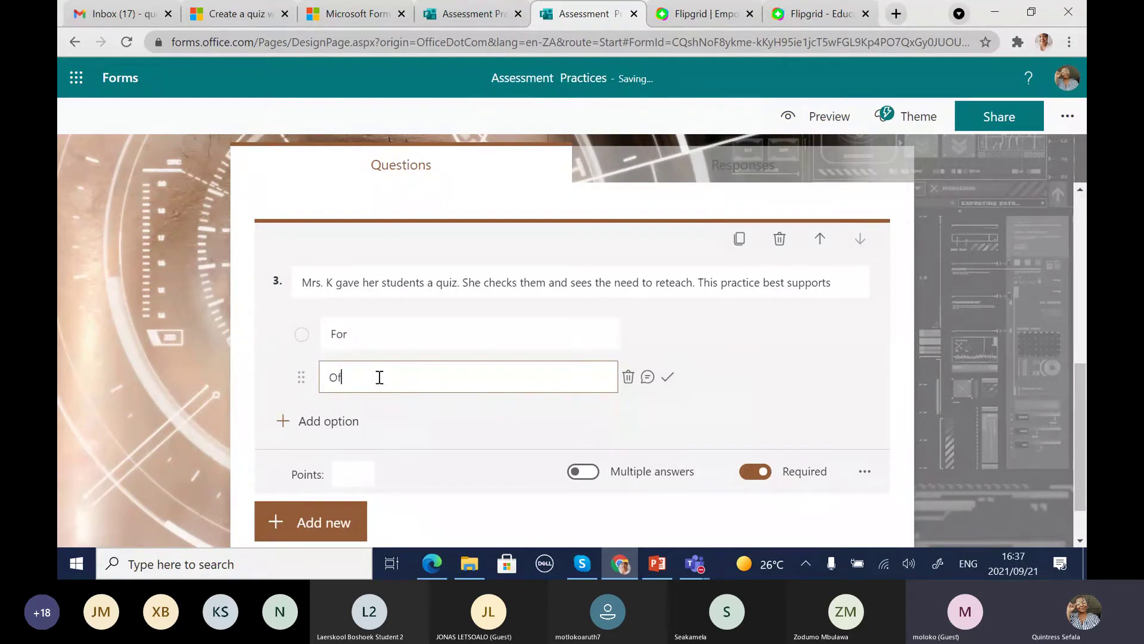
click(299, 423)
text(A)
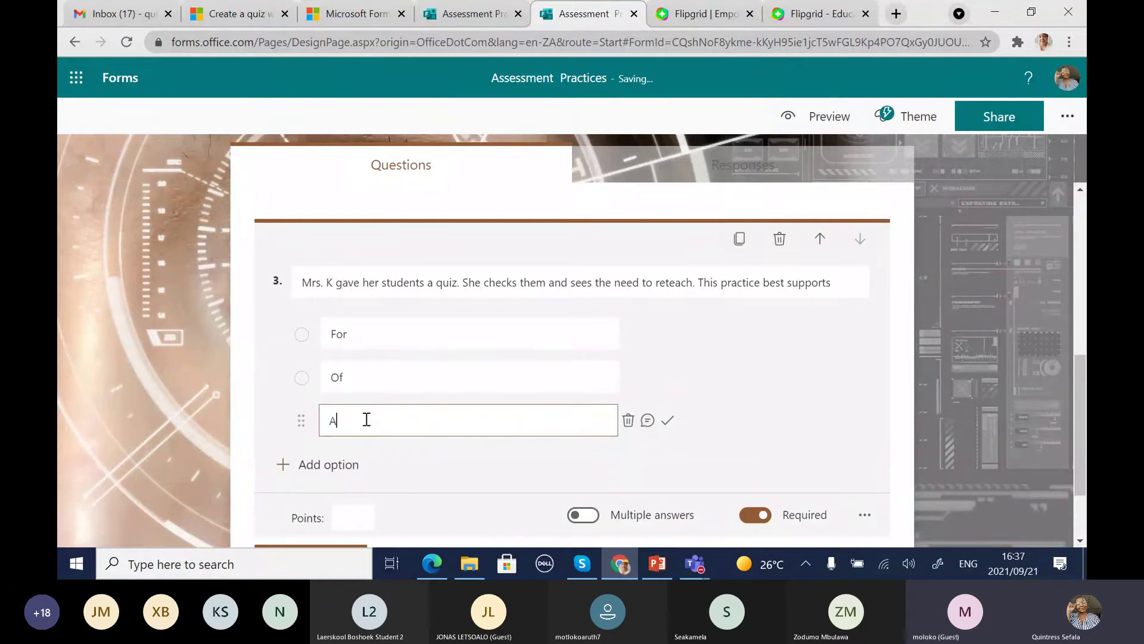
text(s)
click(330, 339)
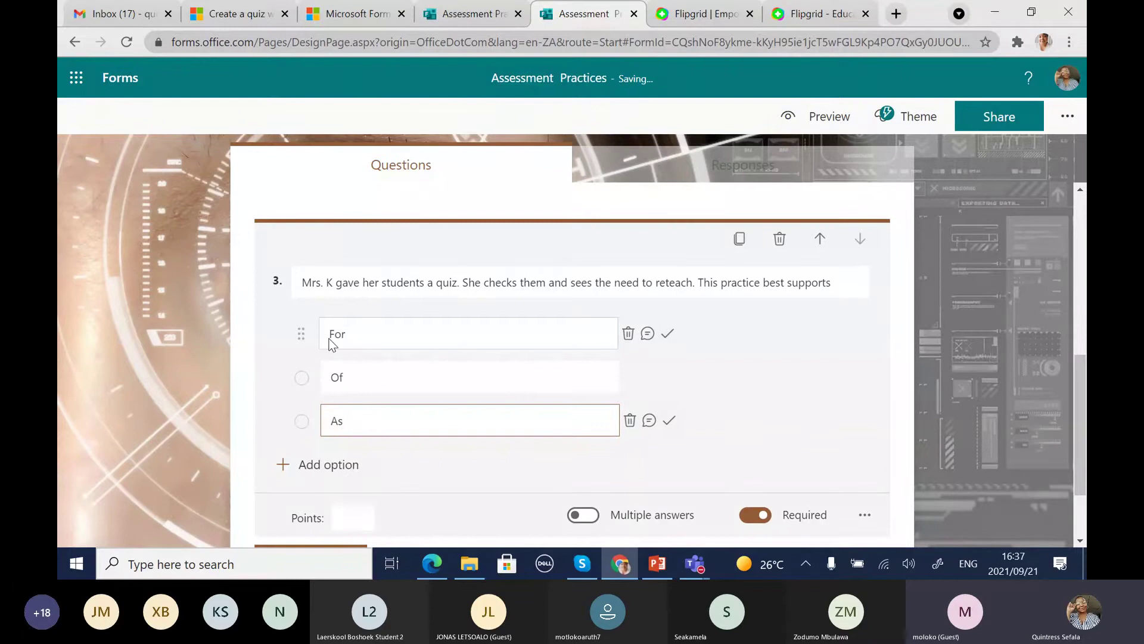
click(346, 381)
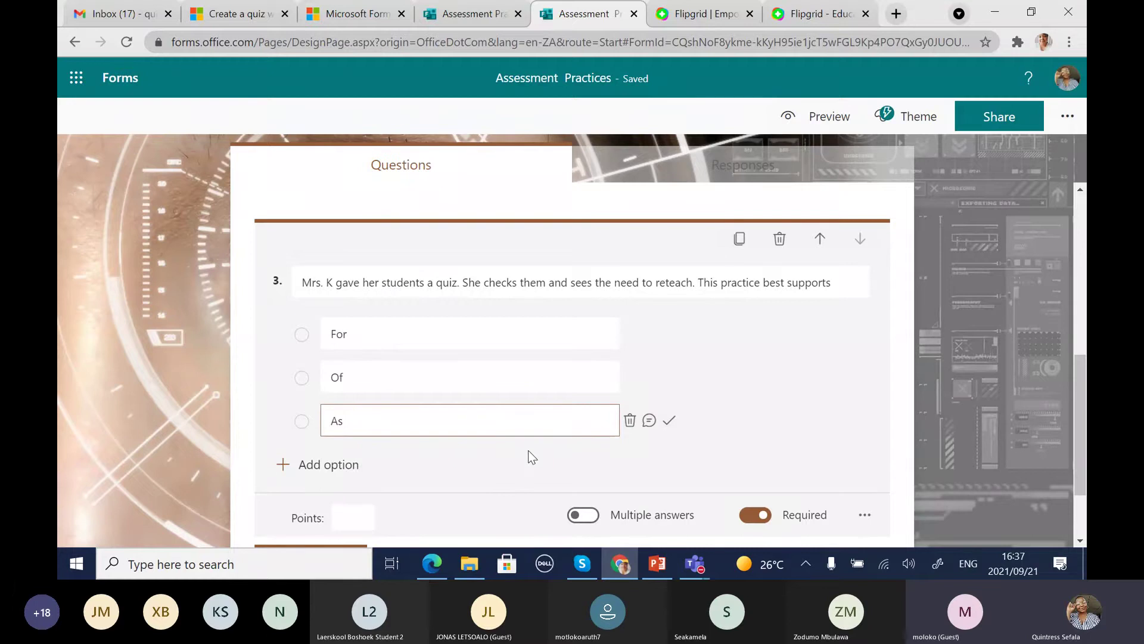
click(310, 290)
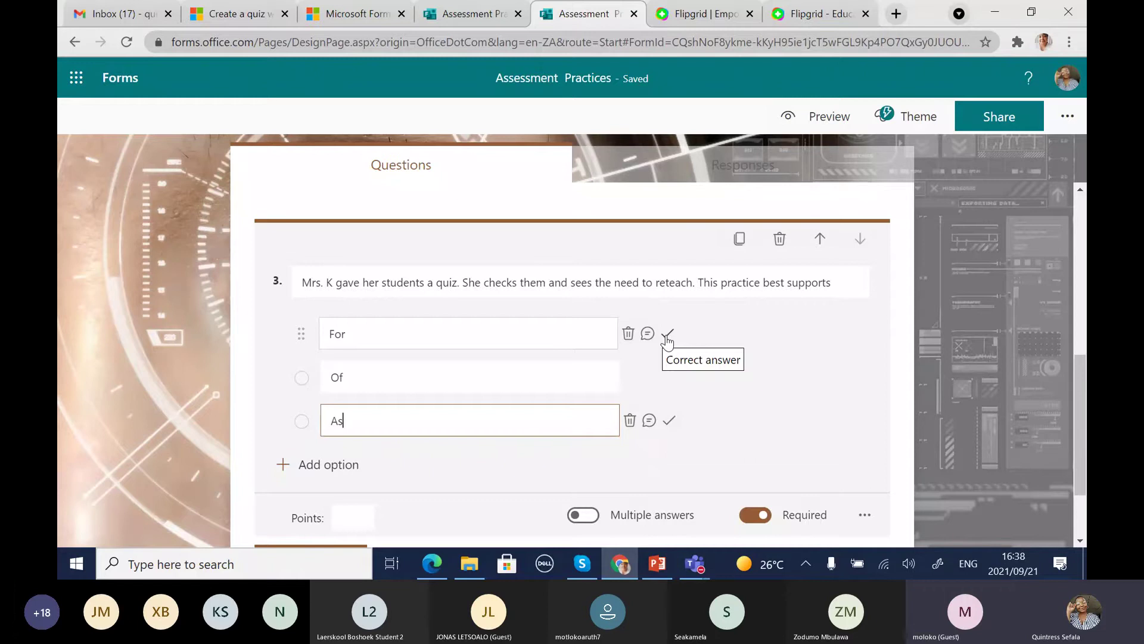
Mark For correct with feedback 'Good work'; give Of feedback 'What is the difference between Formative and Summative assessment'
click(666, 337)
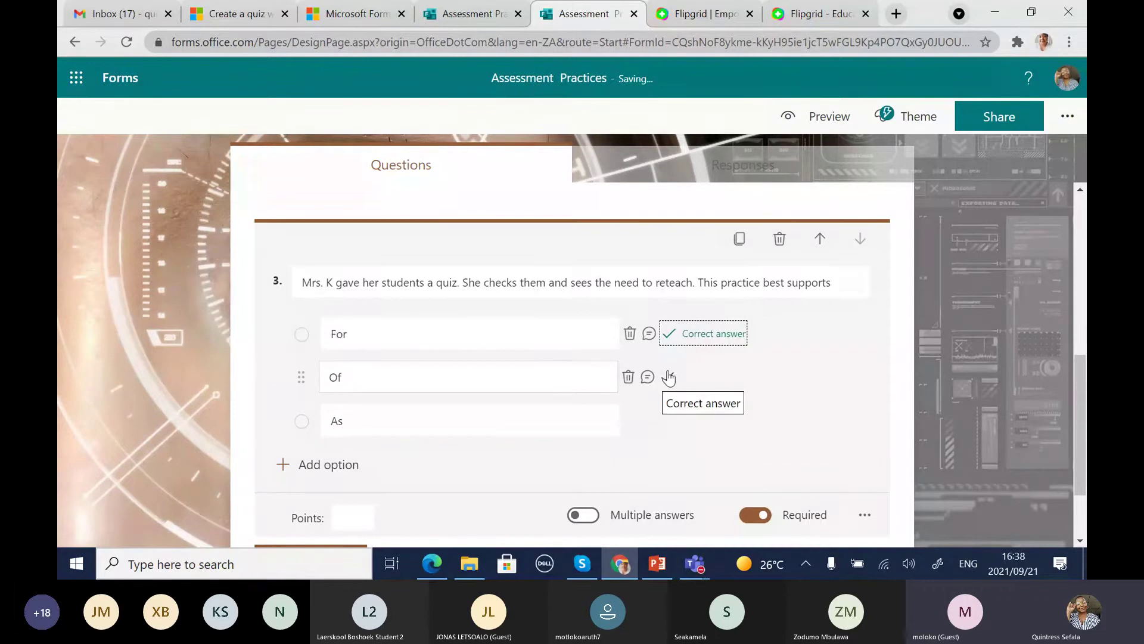
click(646, 335)
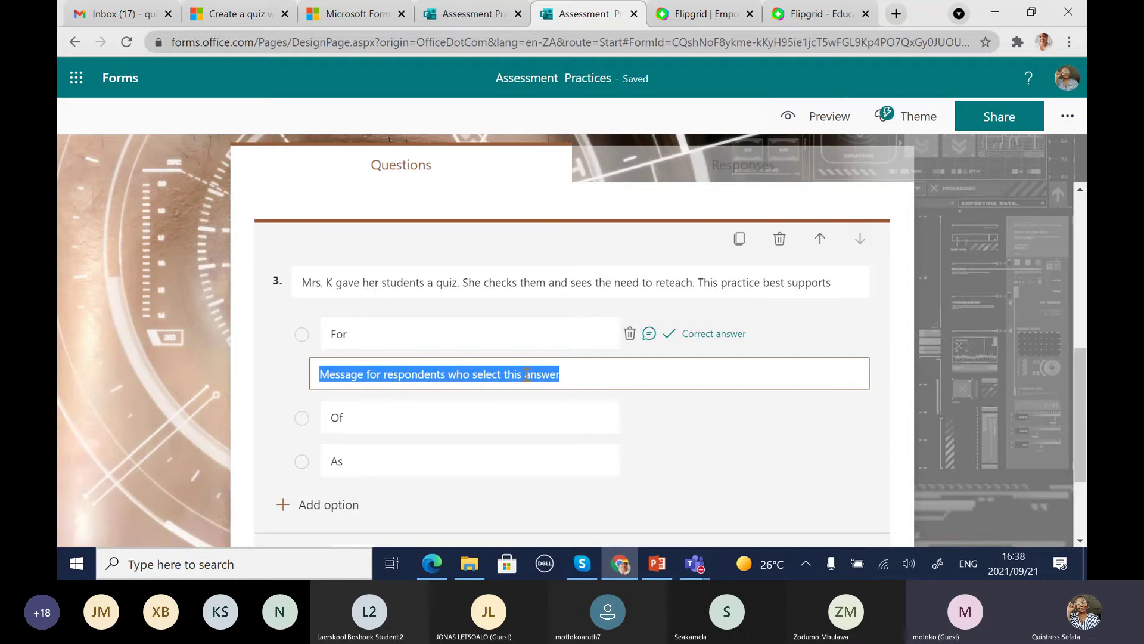
text(Good)
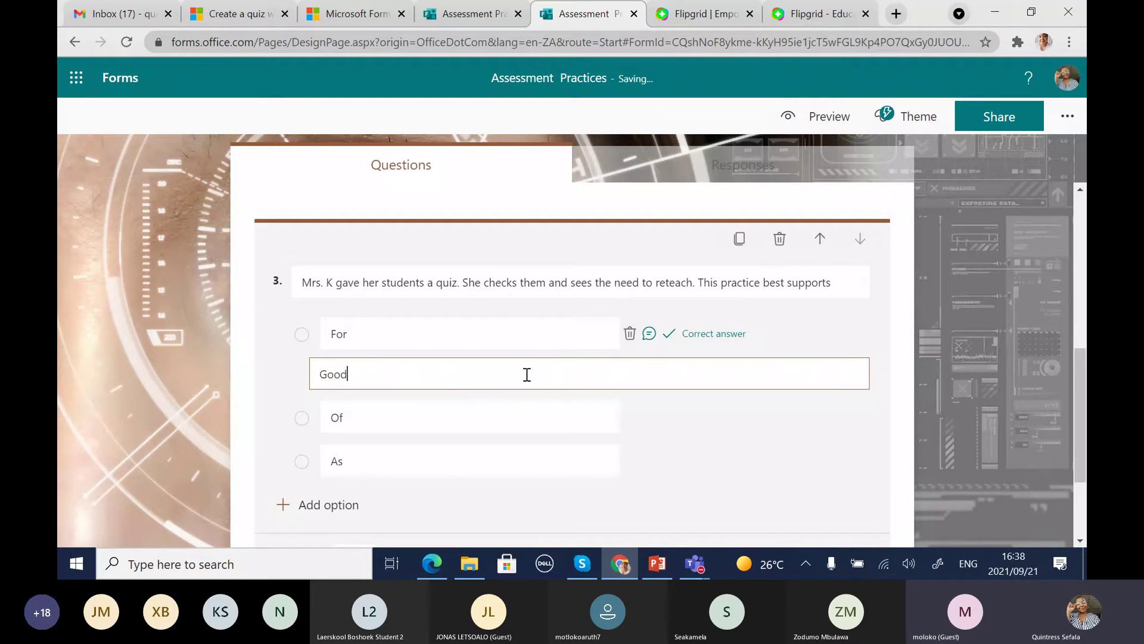
text( work)
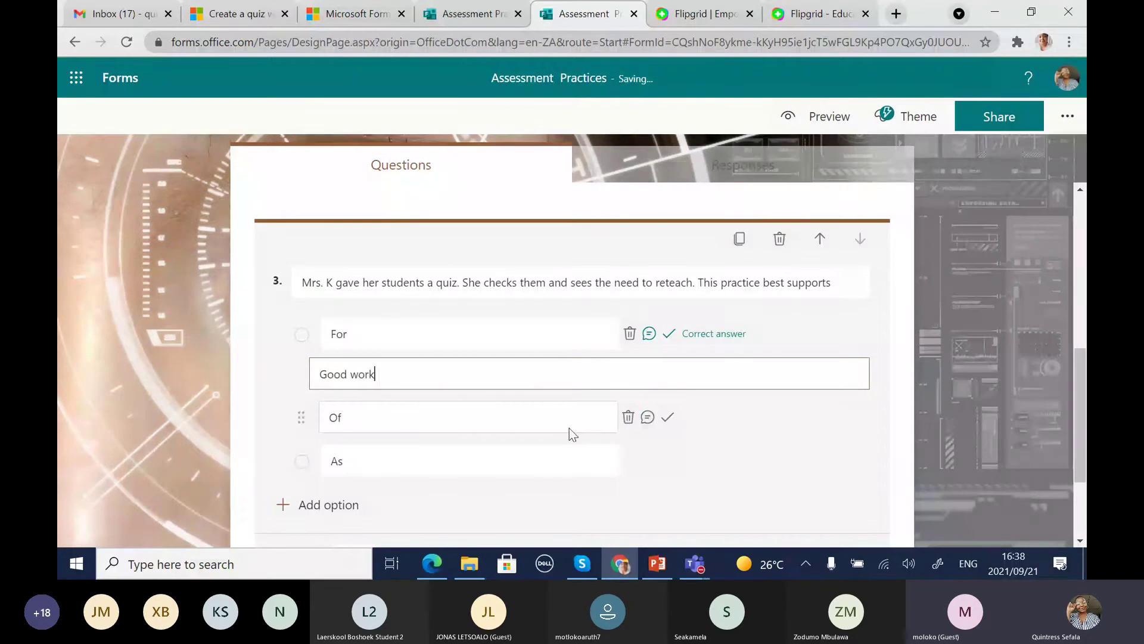
click(646, 422)
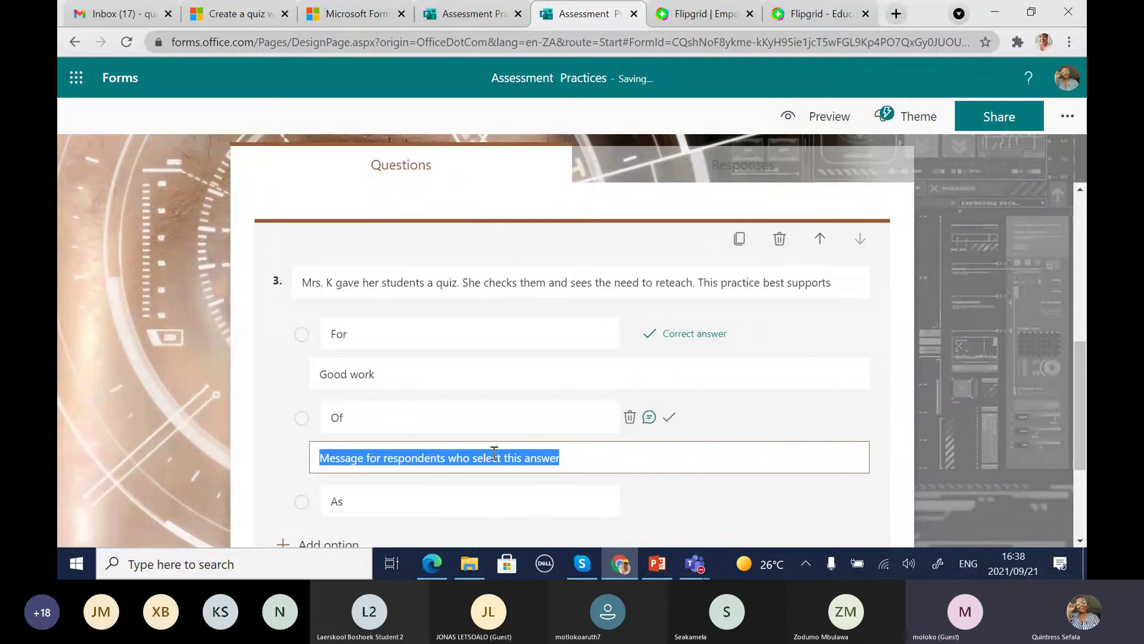
text(W)
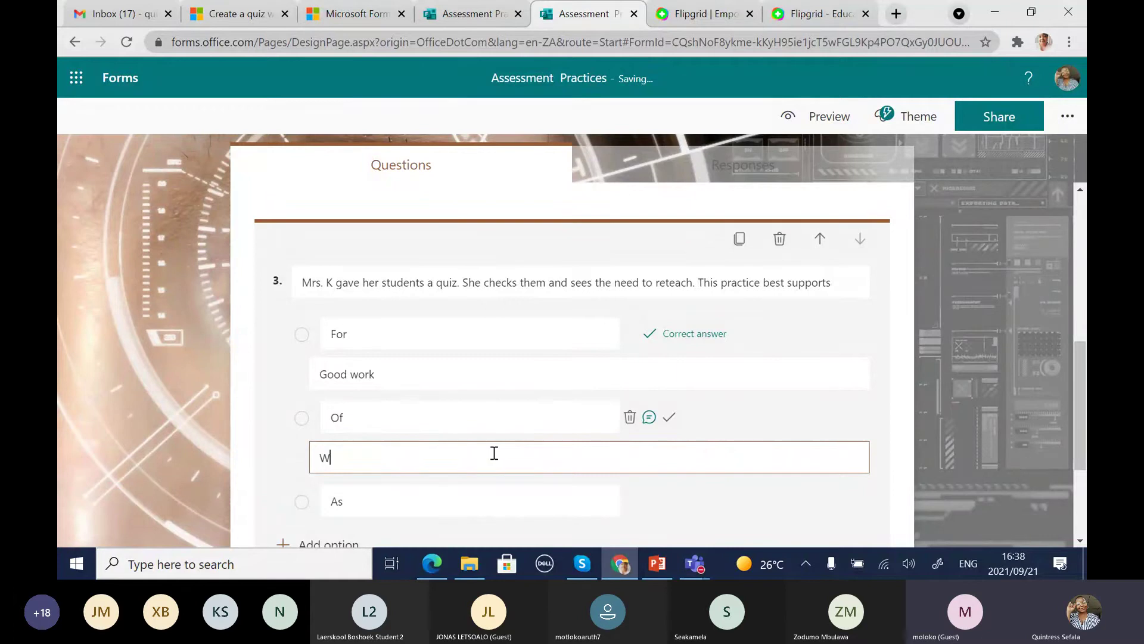
text(hat is the difference between )
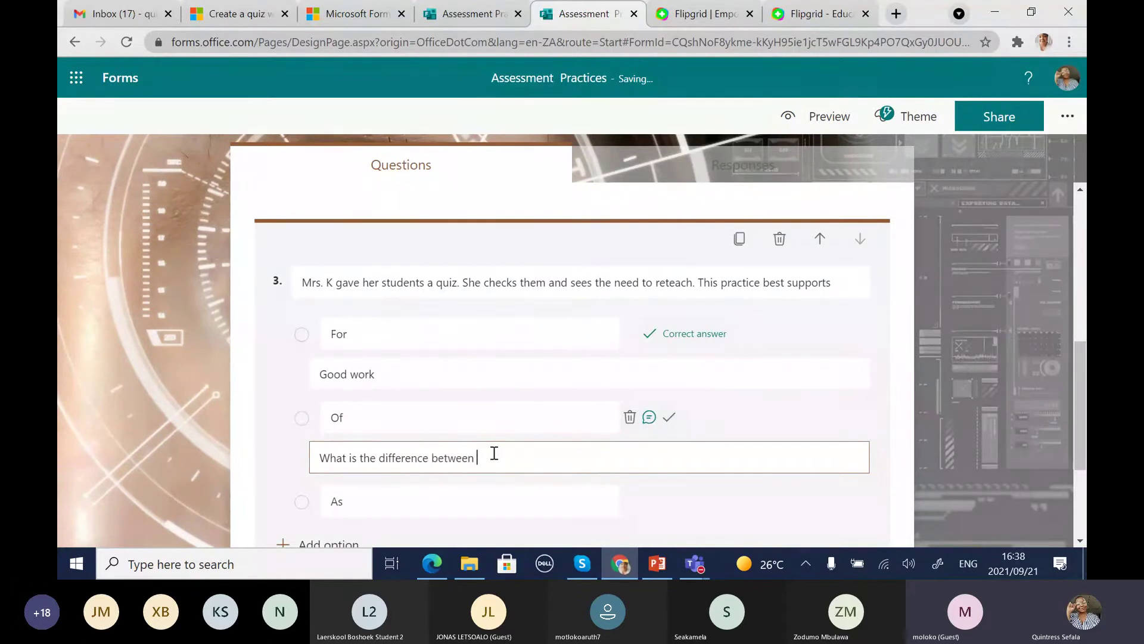
text(Formative and Summative assessm)
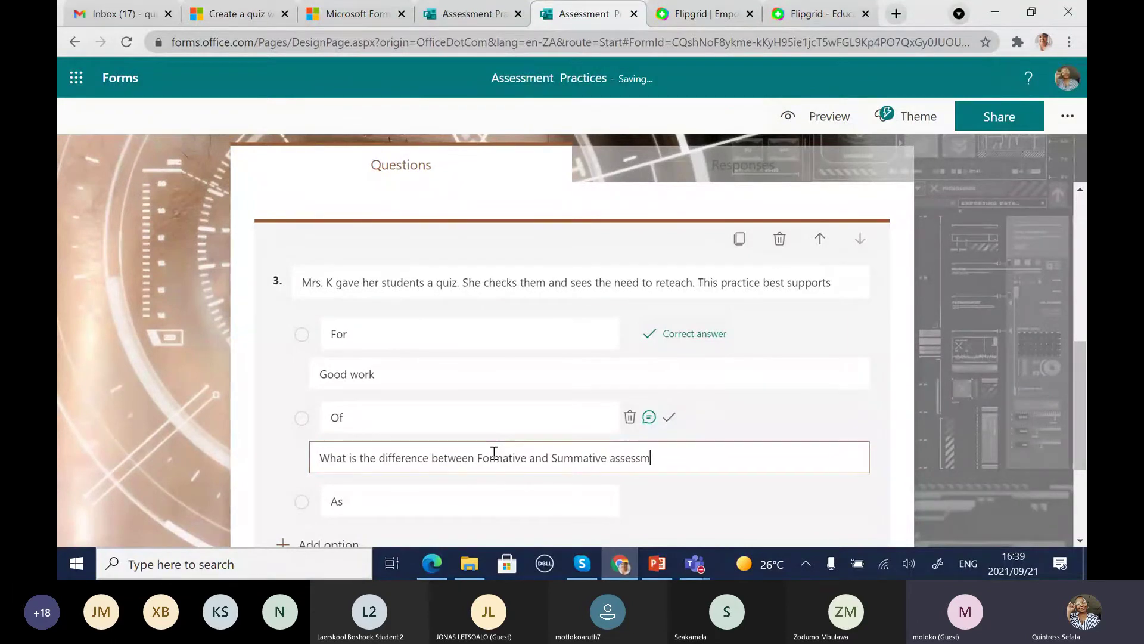
text(ent)
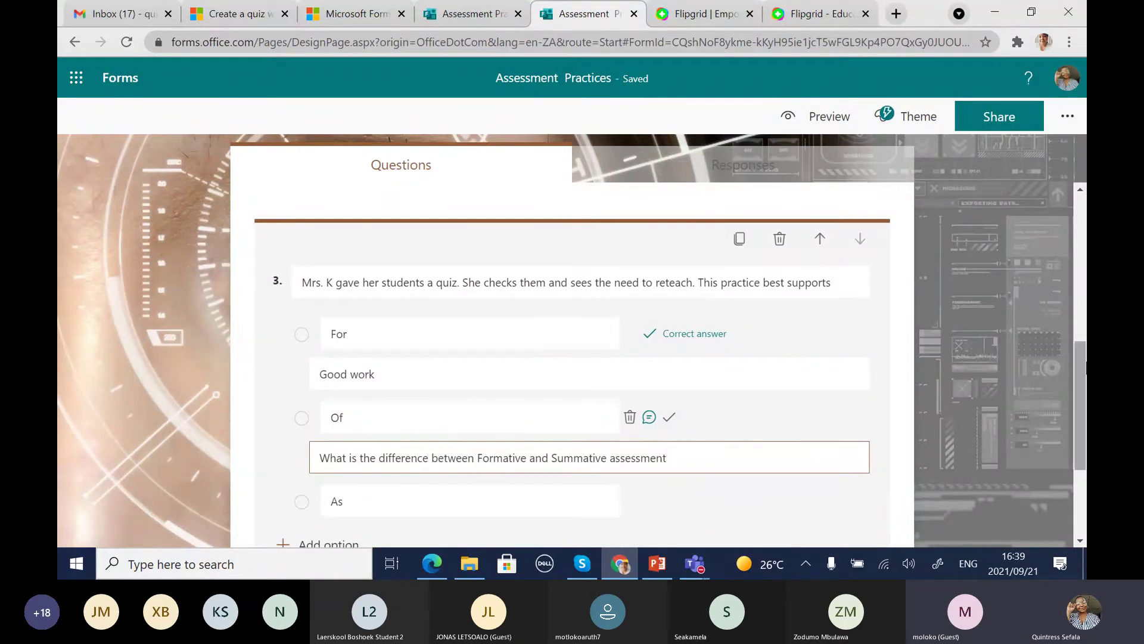
Add a blank Choice question 4 and bring up its Insert media options
click(1082, 371)
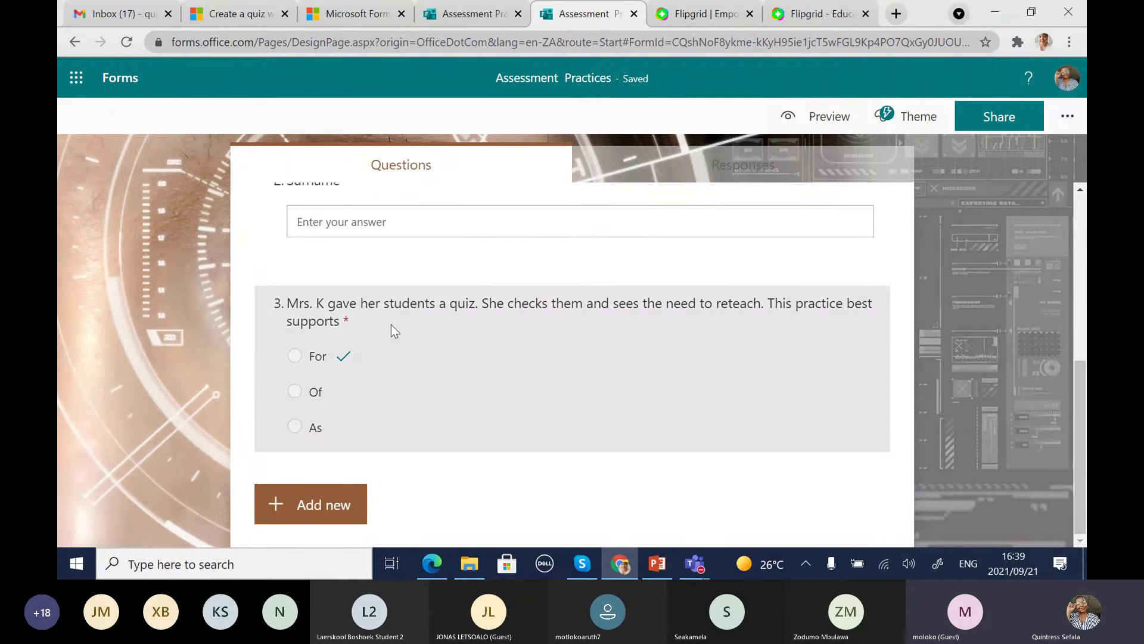
click(352, 501)
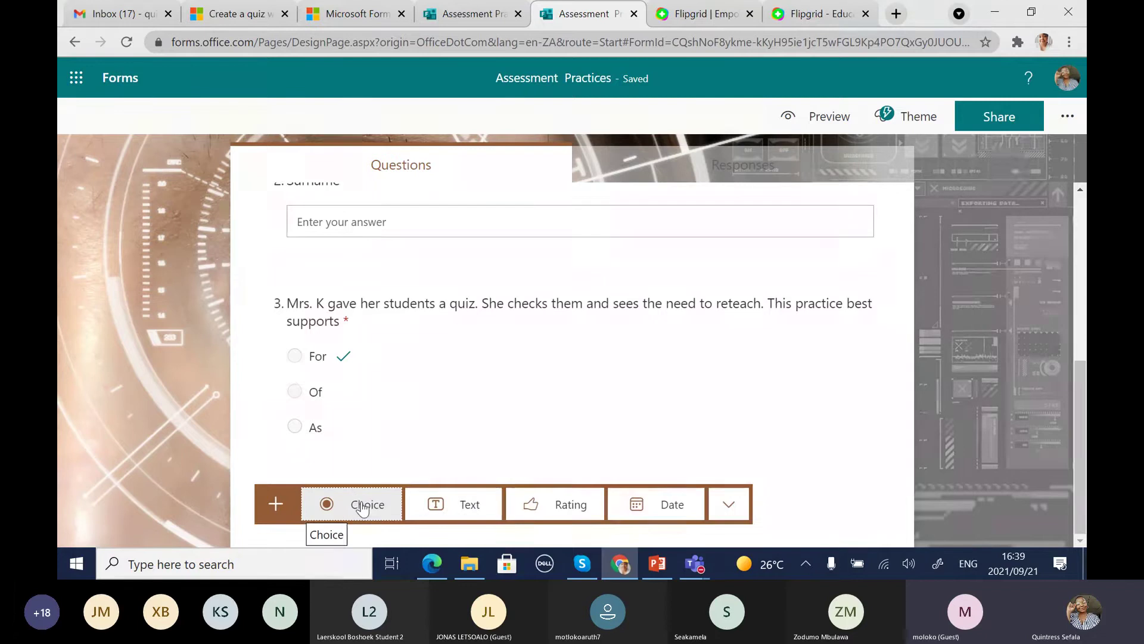
click(363, 506)
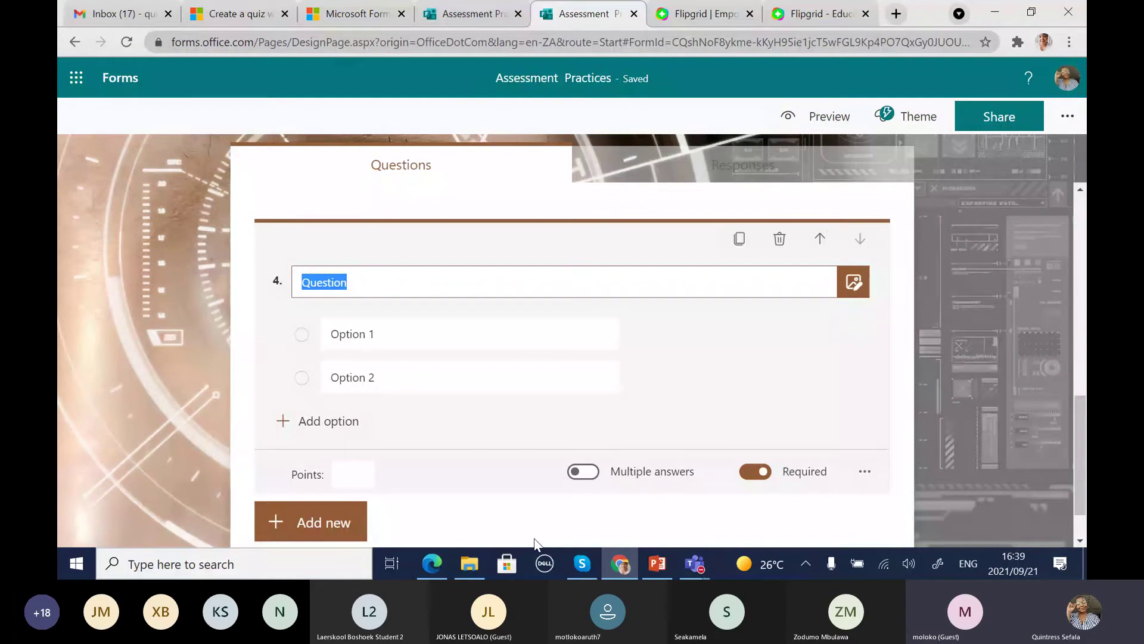
click(849, 284)
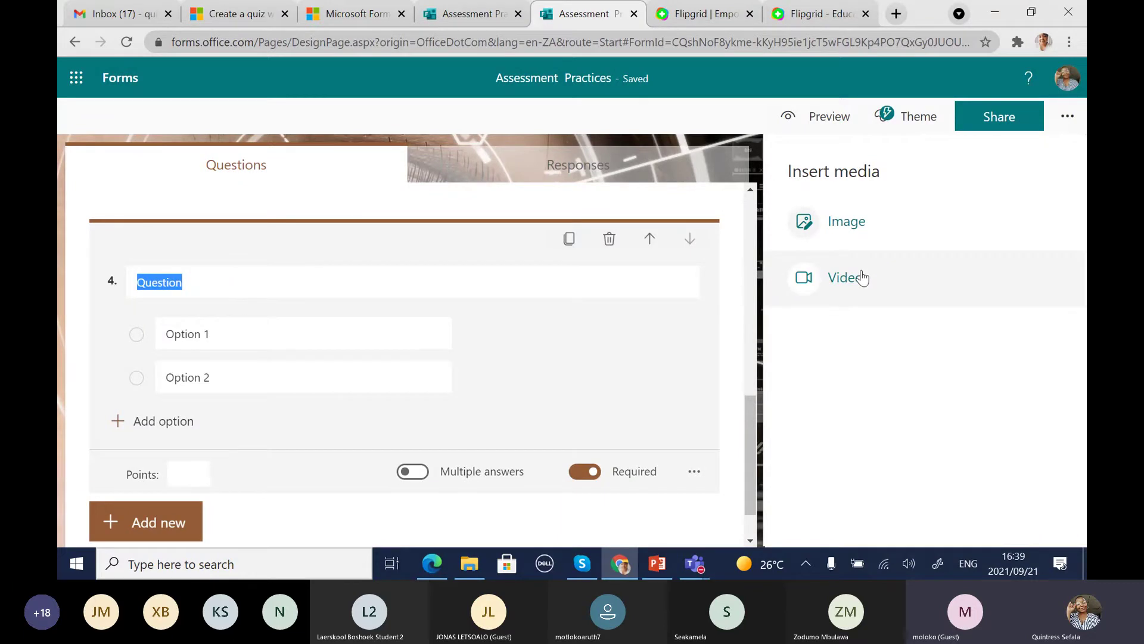
Try a video link for question 4, then switch to inserting an image instead
click(863, 278)
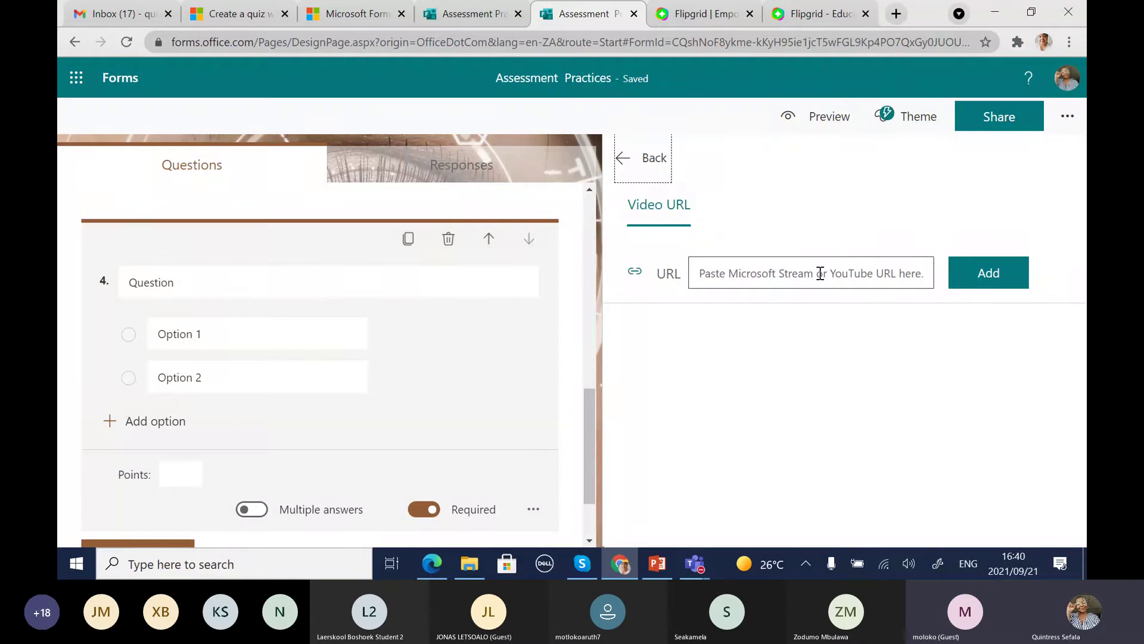
click(799, 273)
click(637, 160)
click(831, 222)
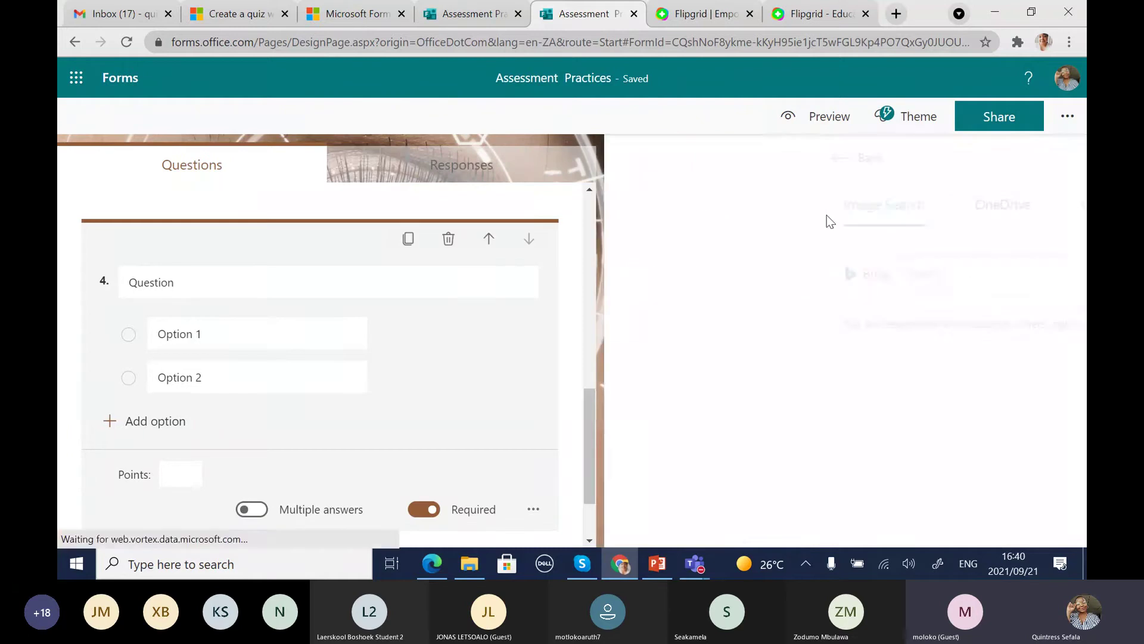
Check the upload-from-computer and OneDrive image sources, then return to web image search
click(698, 280)
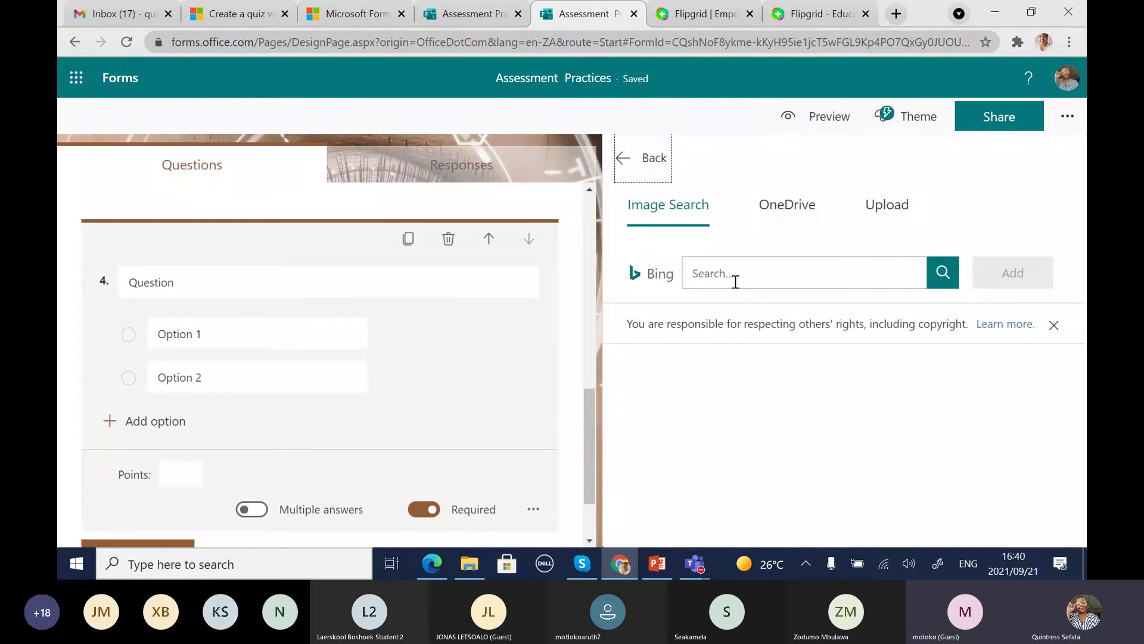
click(894, 206)
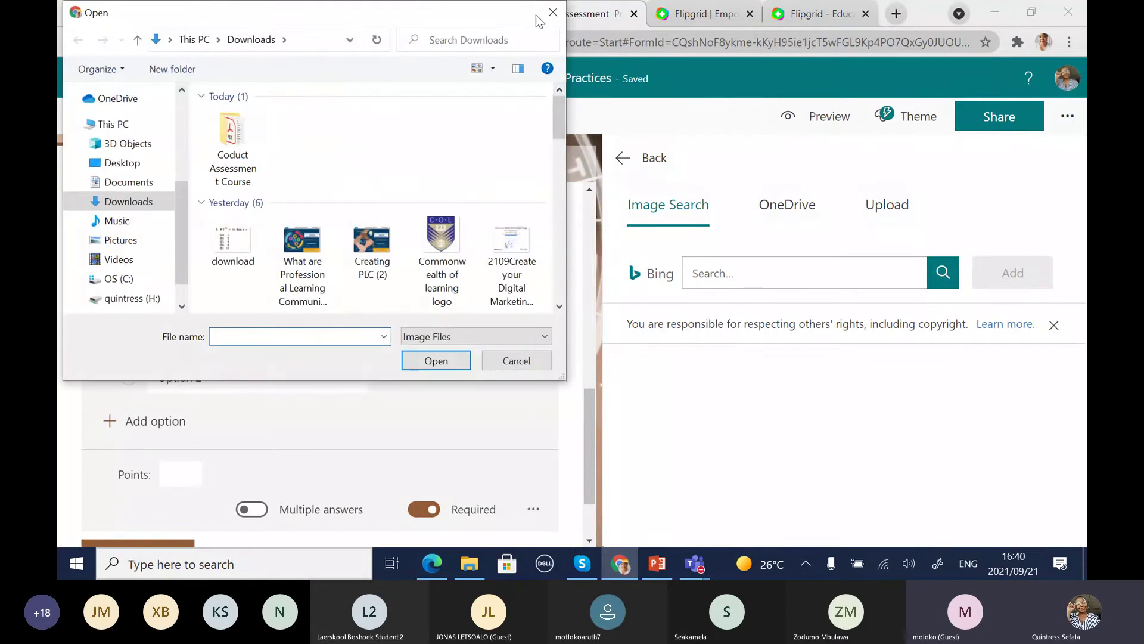
click(552, 13)
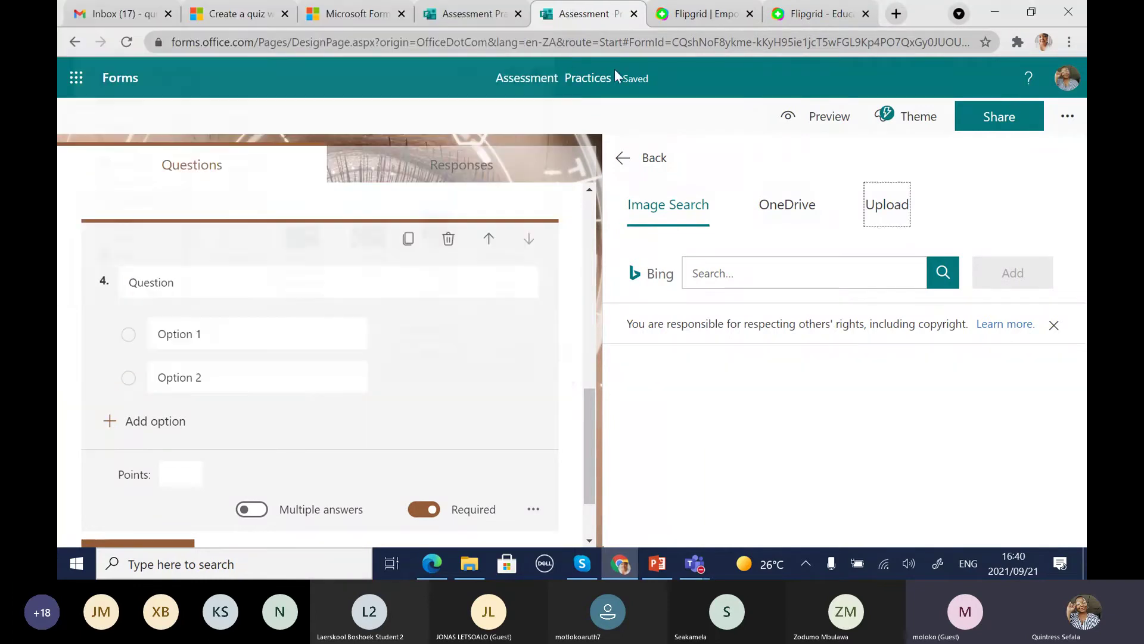
click(801, 207)
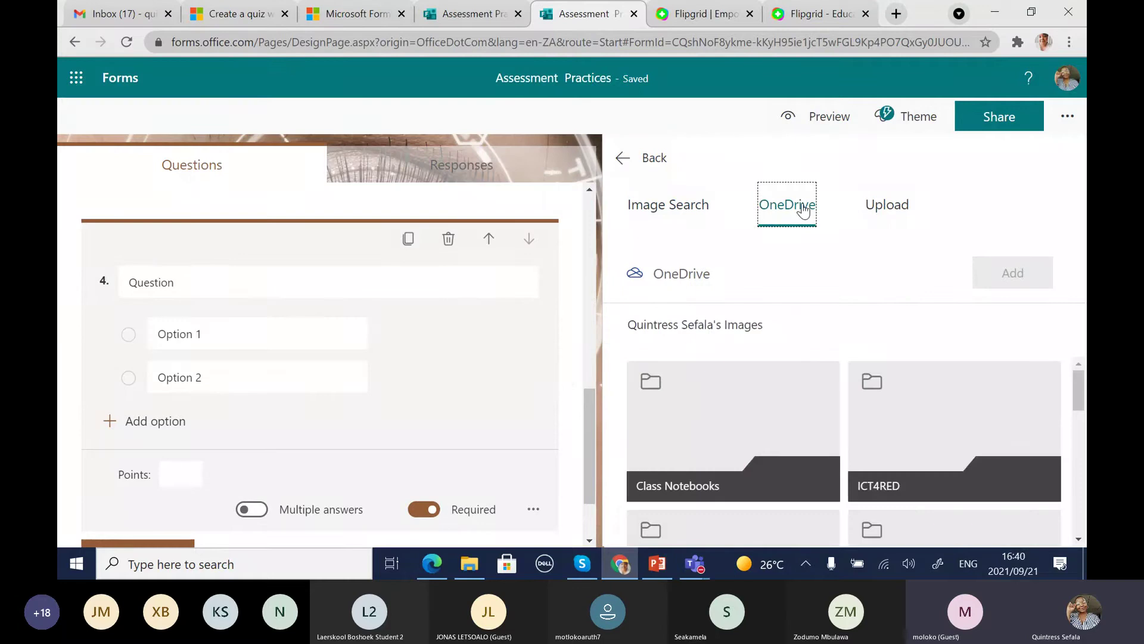
click(679, 222)
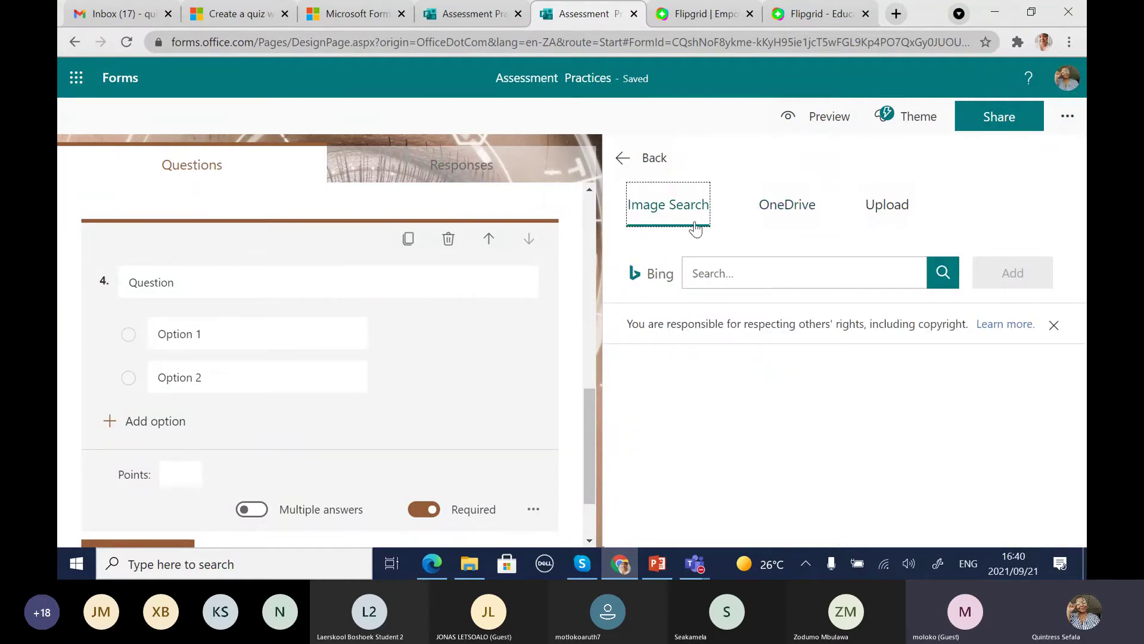
Search Bing for 'Formative Assessment' and insert the Formative vs. Summative image into question 4
click(752, 273)
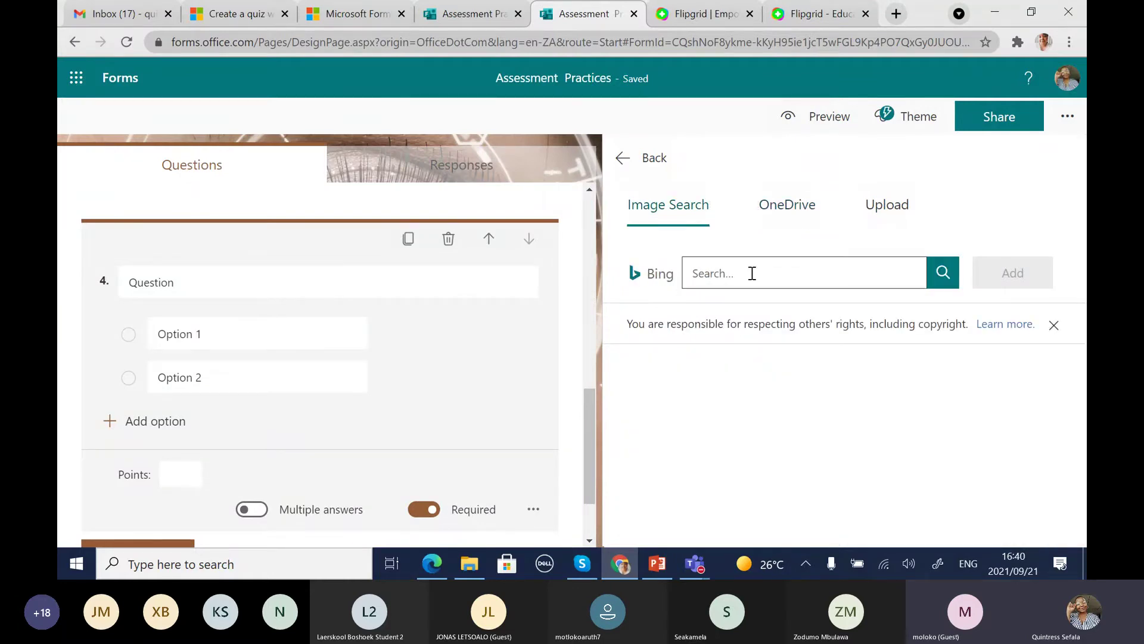
text(Formative Asses)
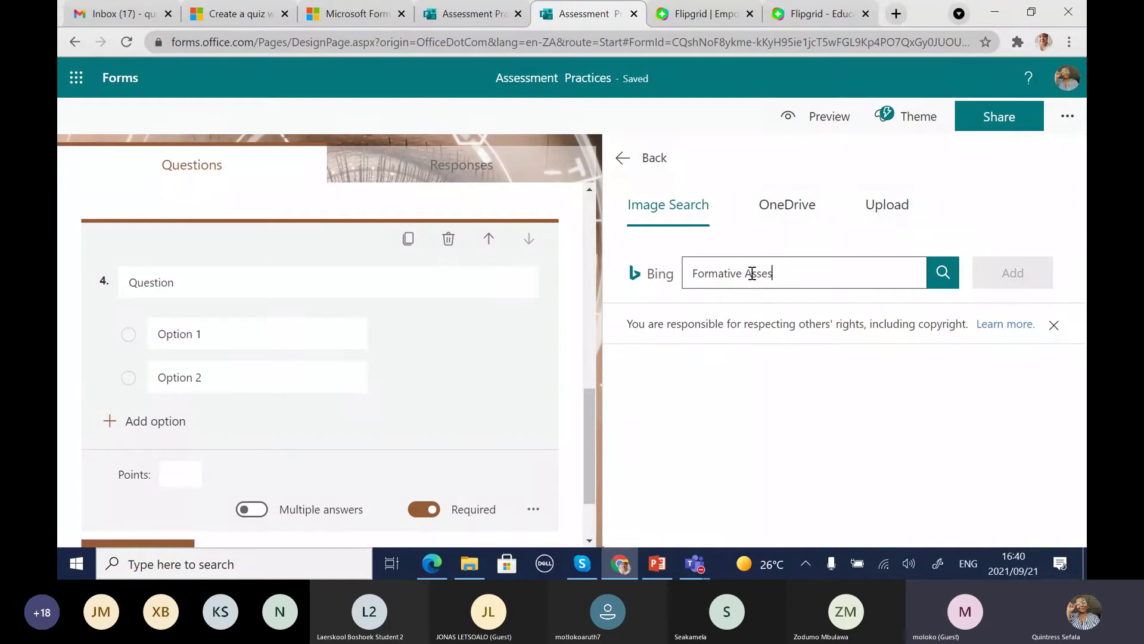
text(sment)
click(943, 274)
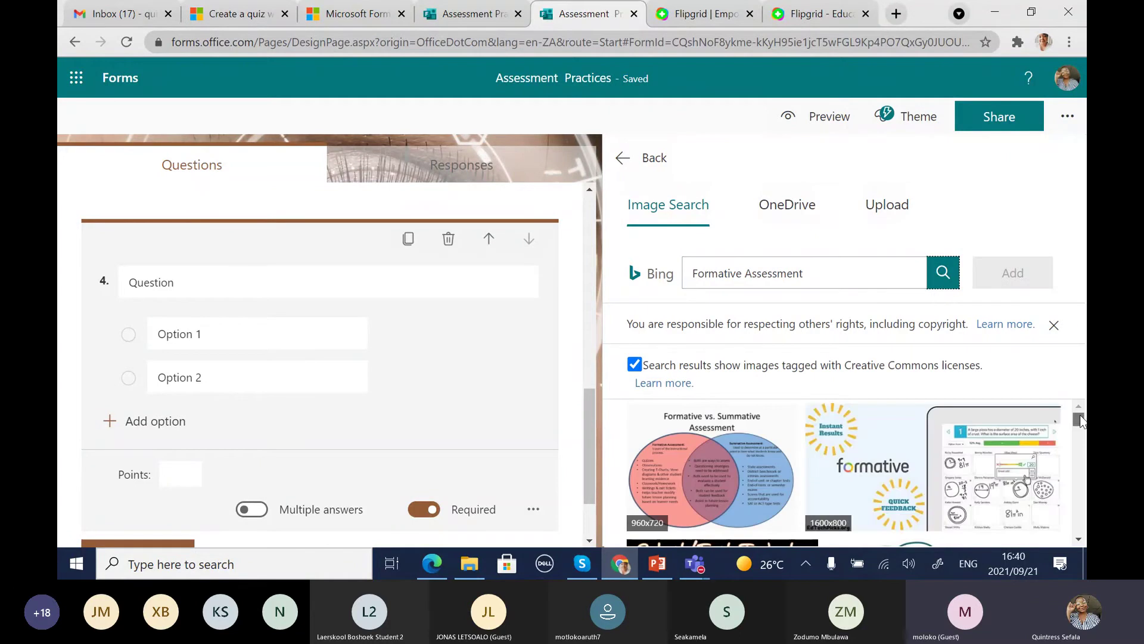
mouse_move(1080, 421)
mouse_down()
mouse_move(1083, 437)
mouse_move(1082, 417)
mouse_up()
click(724, 444)
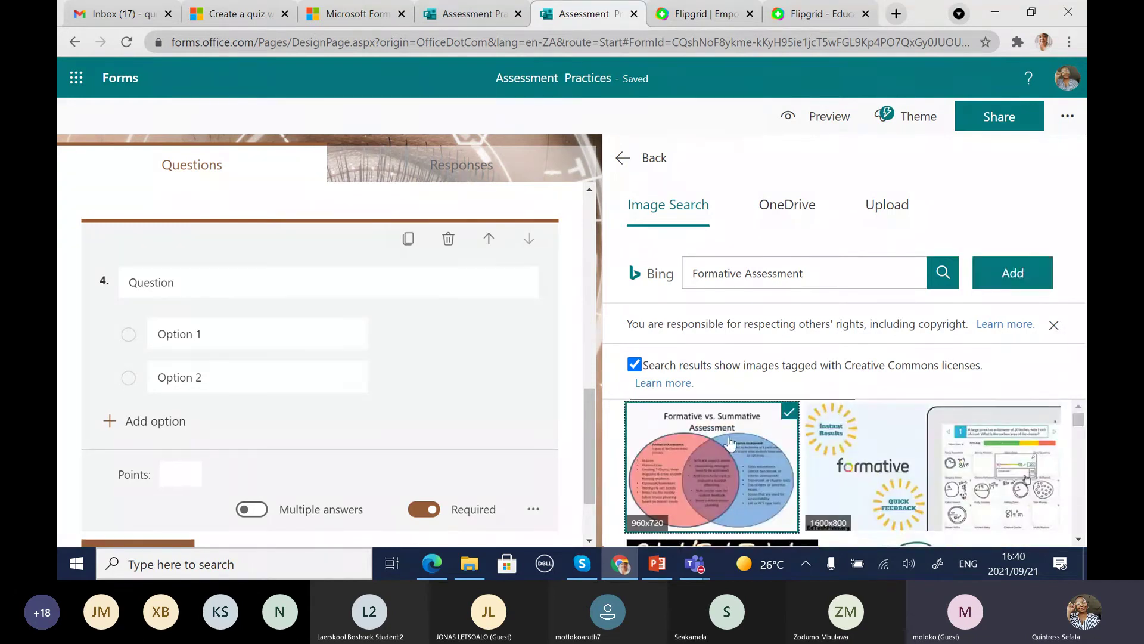
click(1012, 268)
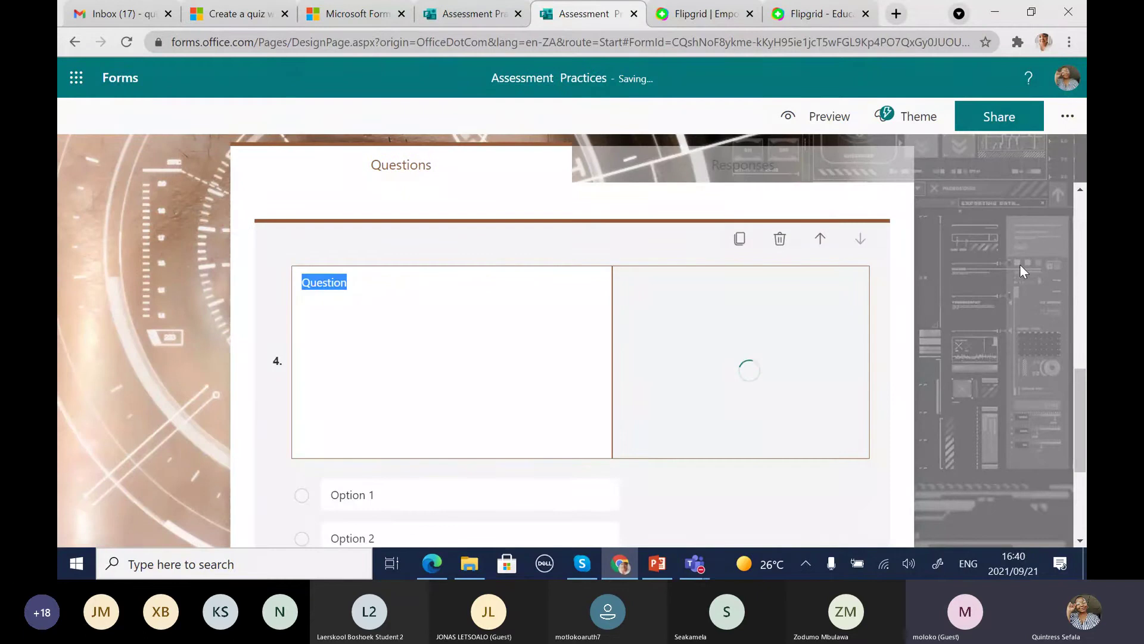
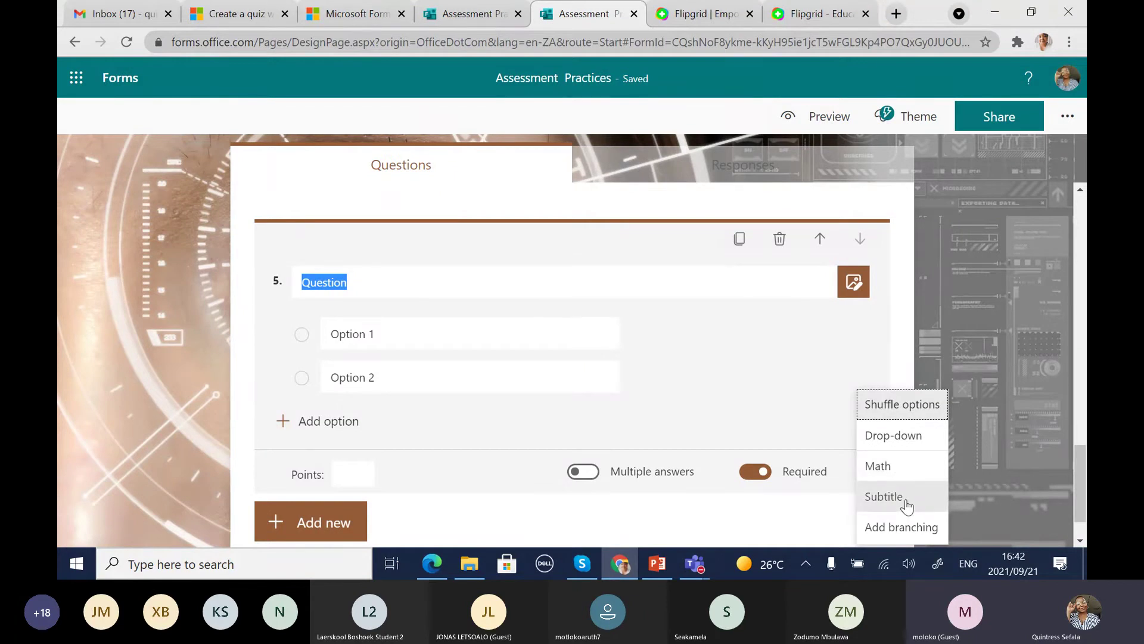
Add a subtitle to question 5 and turn it into a Math question
click(884, 497)
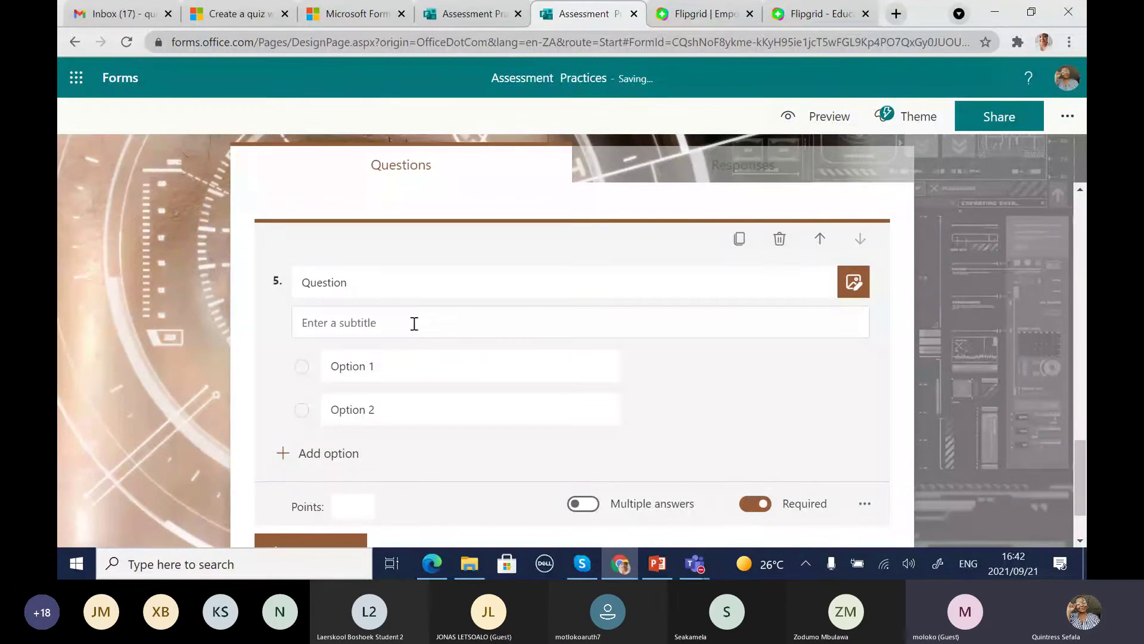
click(865, 505)
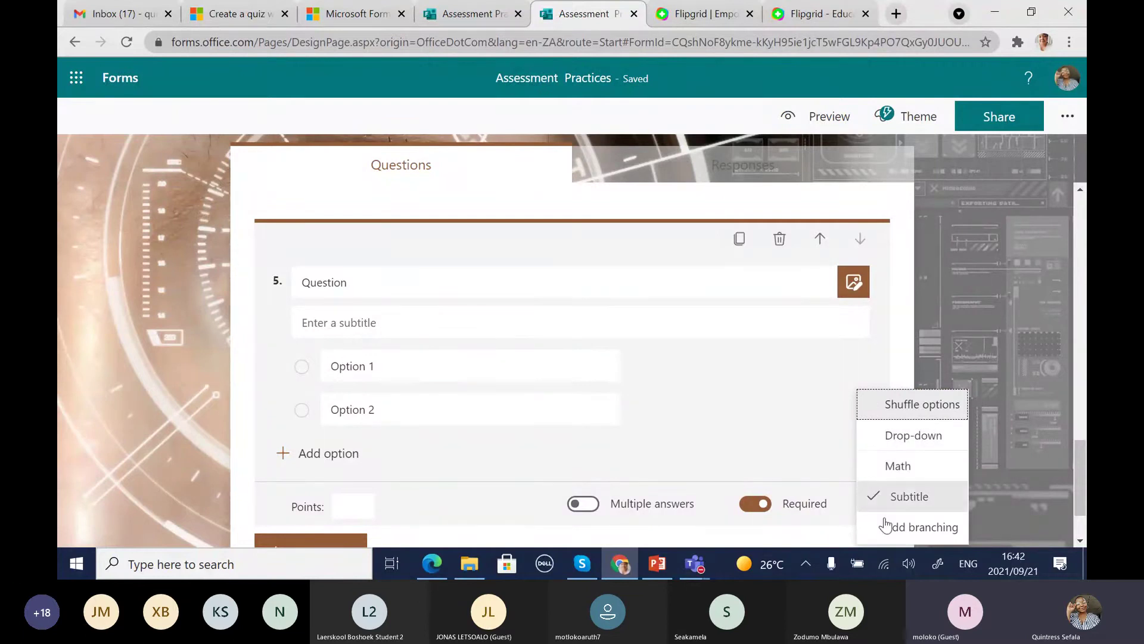
click(895, 494)
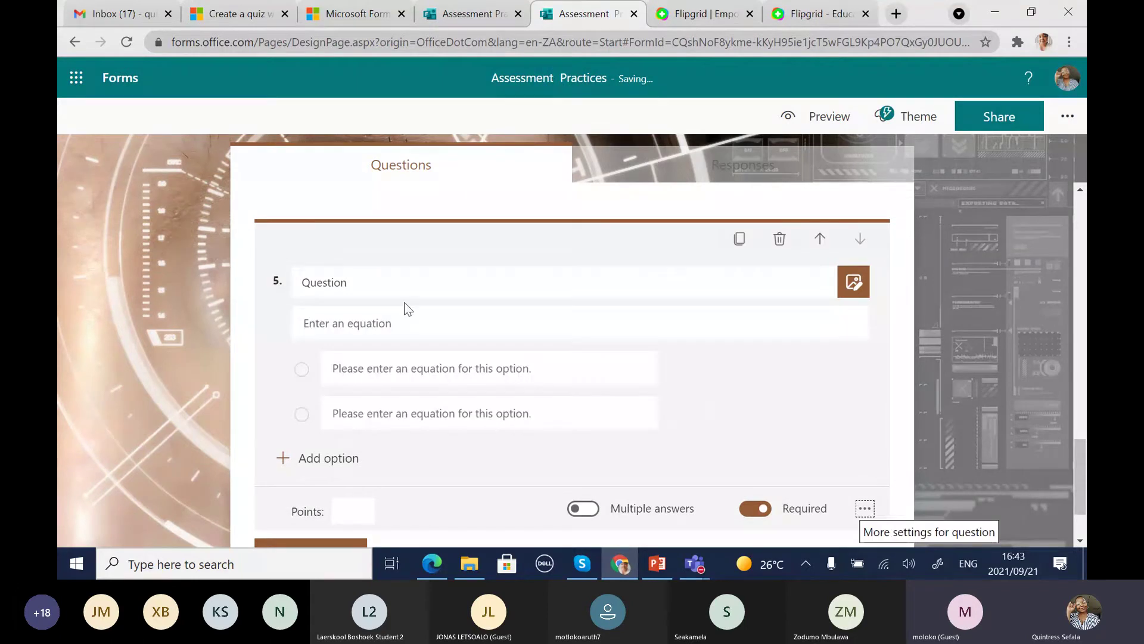
Title question 5 'Simplify' and open the equation keypad for its expression
click(396, 286)
text(Simplify)
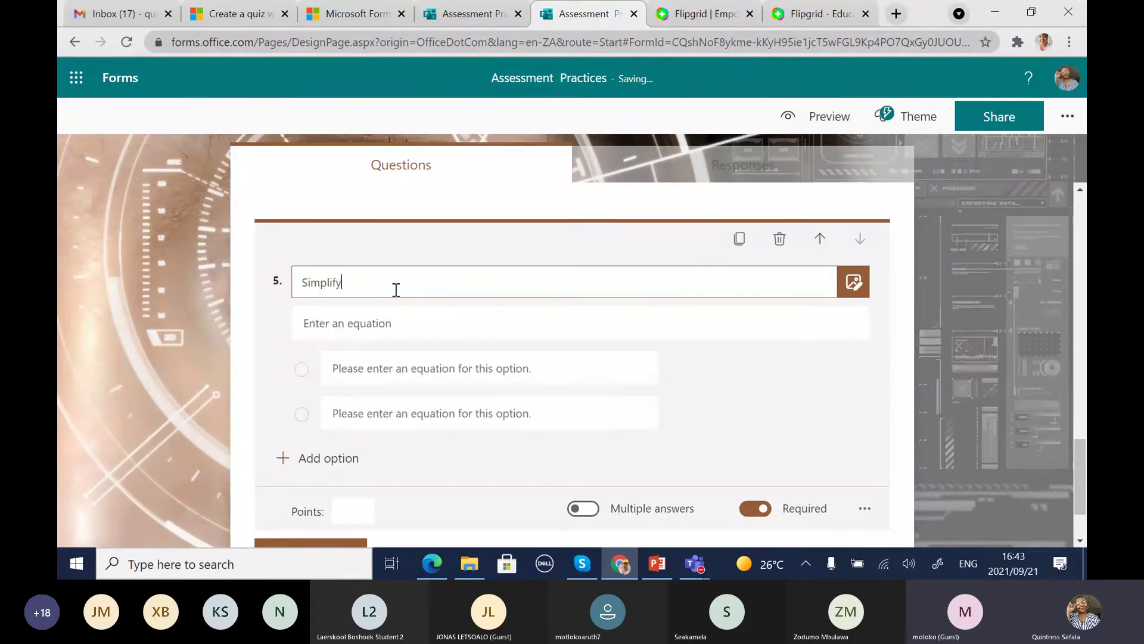
click(385, 325)
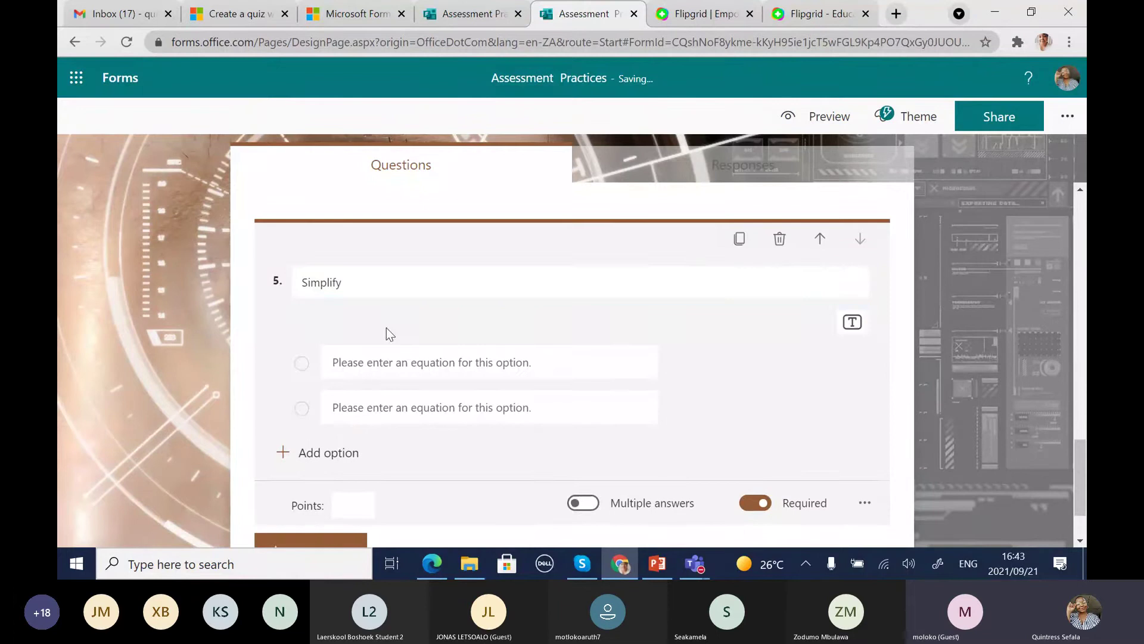
click(386, 328)
click(278, 309)
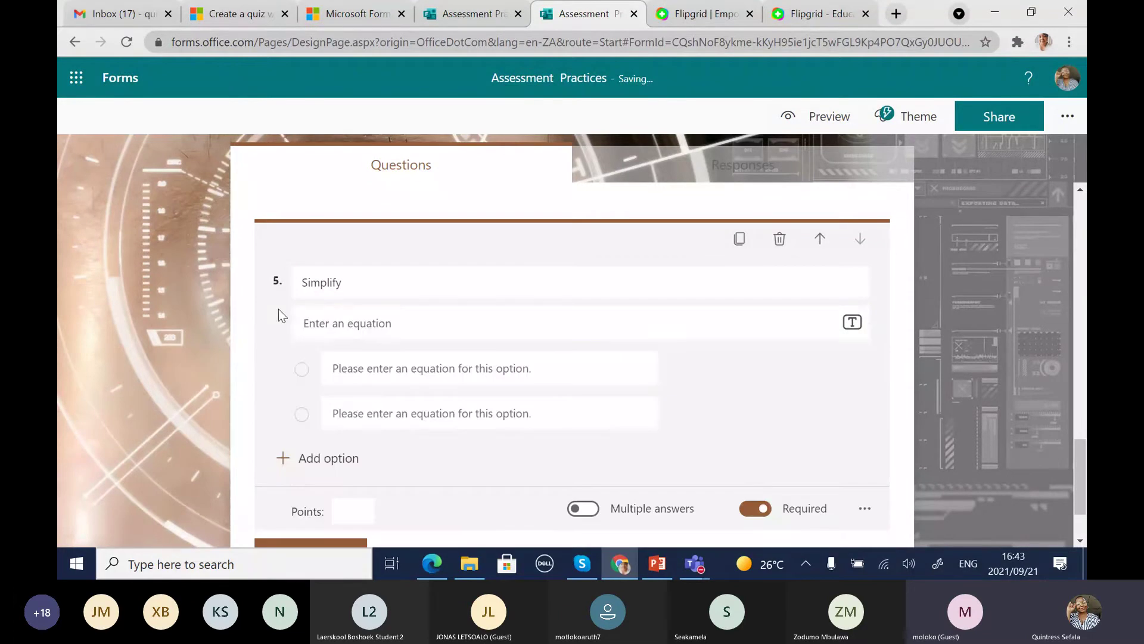
click(337, 318)
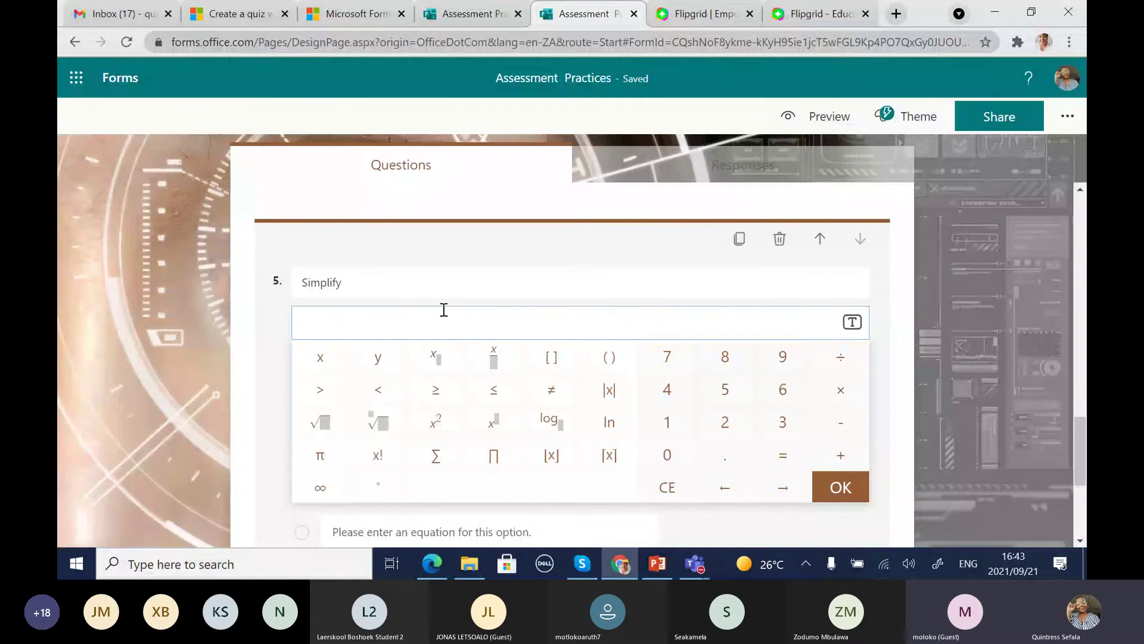
Enter the expression 1 over 7 to the power −2 and confirm it to get suggested answers
click(498, 358)
text(1)
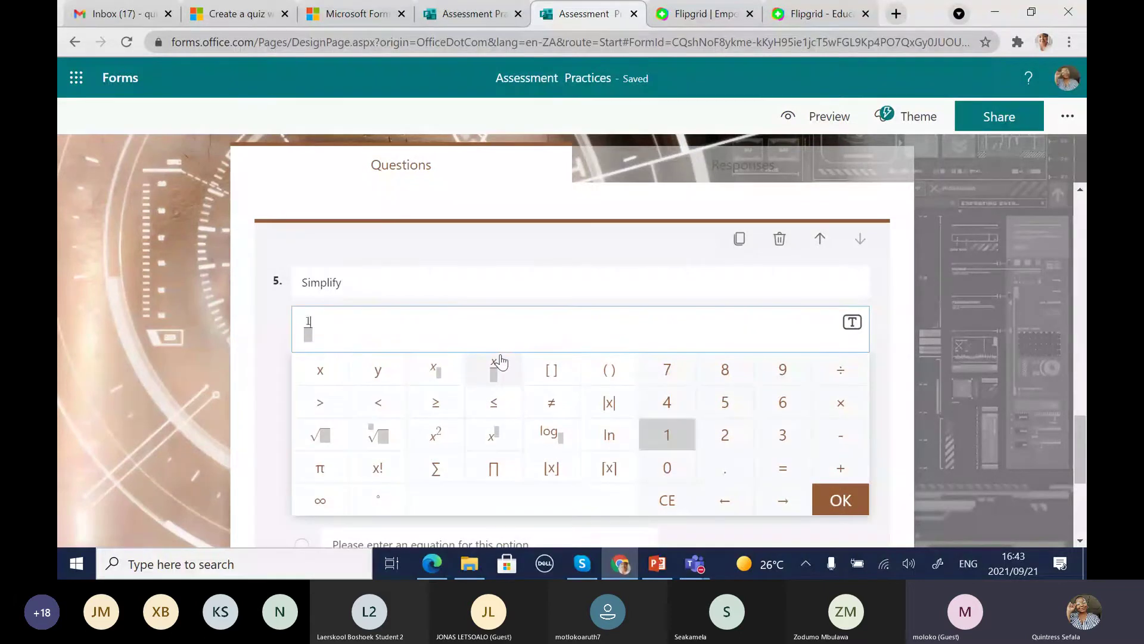
key(Down)
text(7)
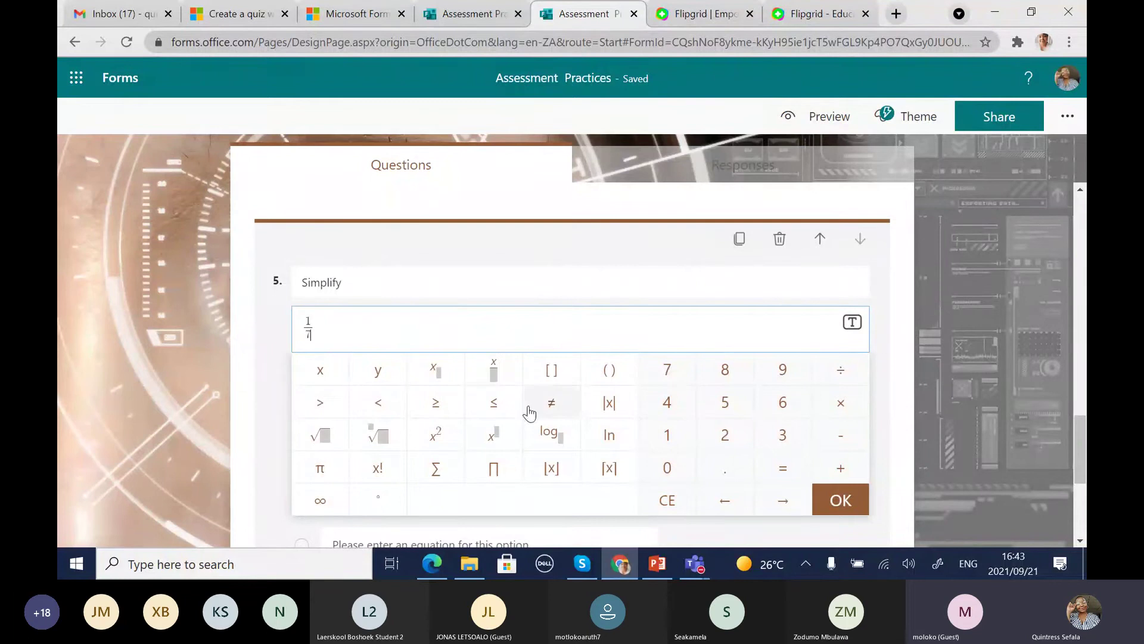
click(496, 437)
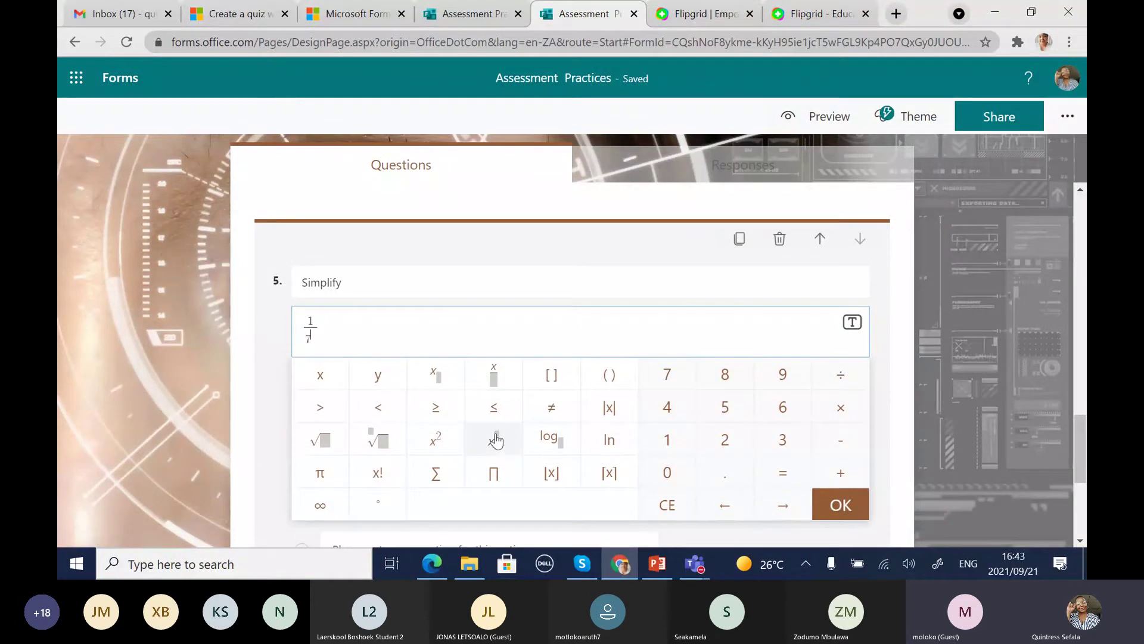
text(-2)
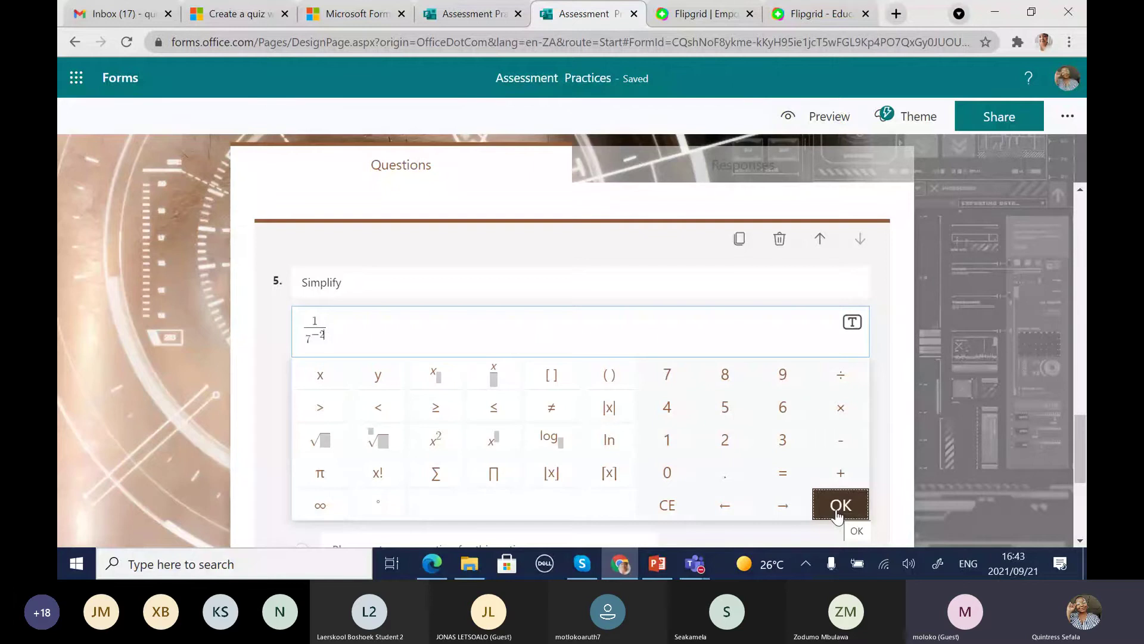
click(837, 506)
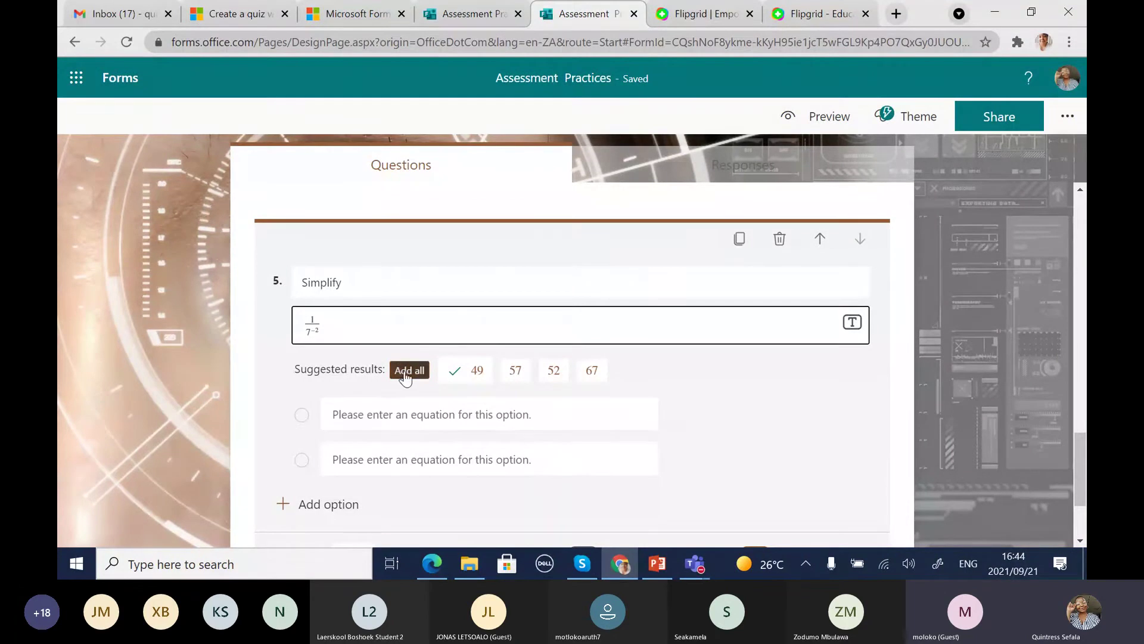
Add all suggested results (49, 57, 52, 67) as options and close the question ideas panel
click(407, 373)
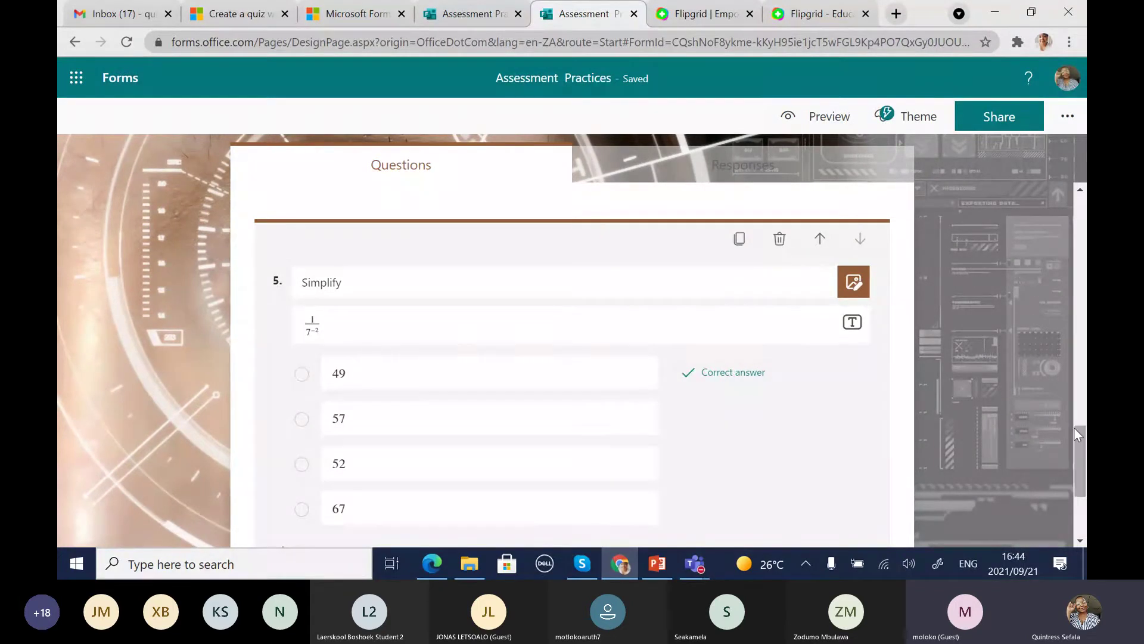
drag(1074, 428, 1085, 496)
scroll(572, 358, down, 1)
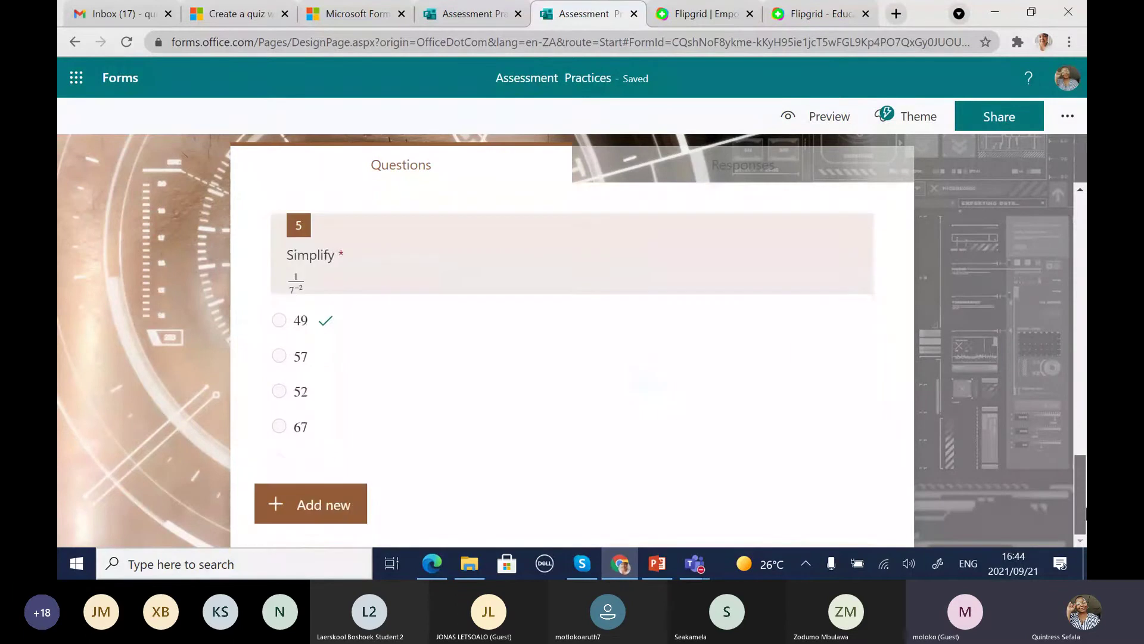
click(329, 504)
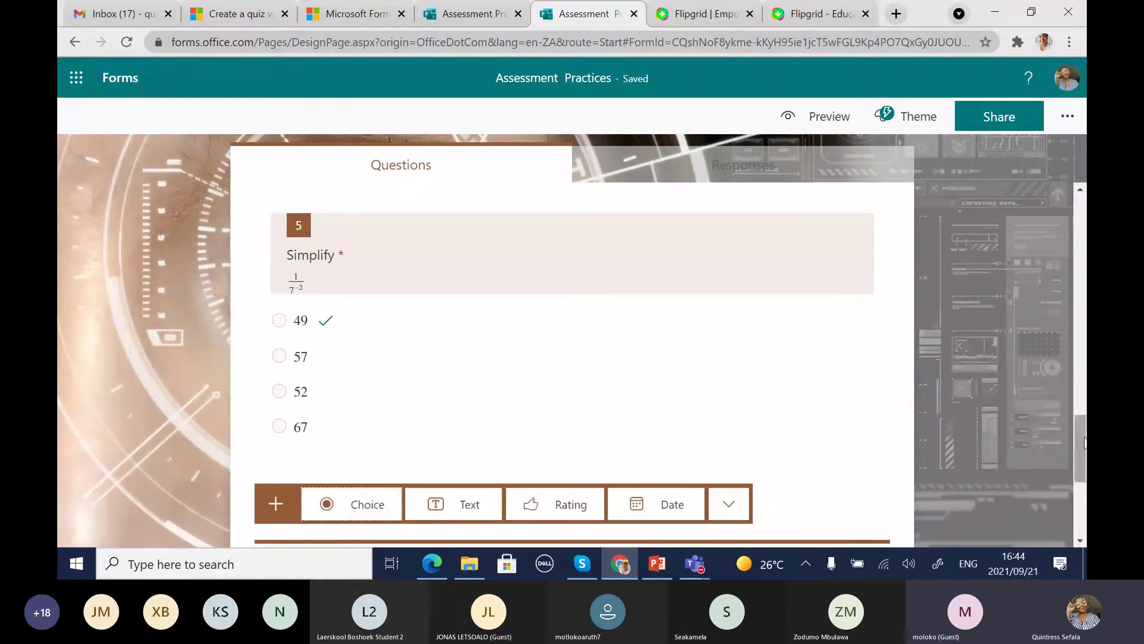
drag(1080, 450, 1085, 503)
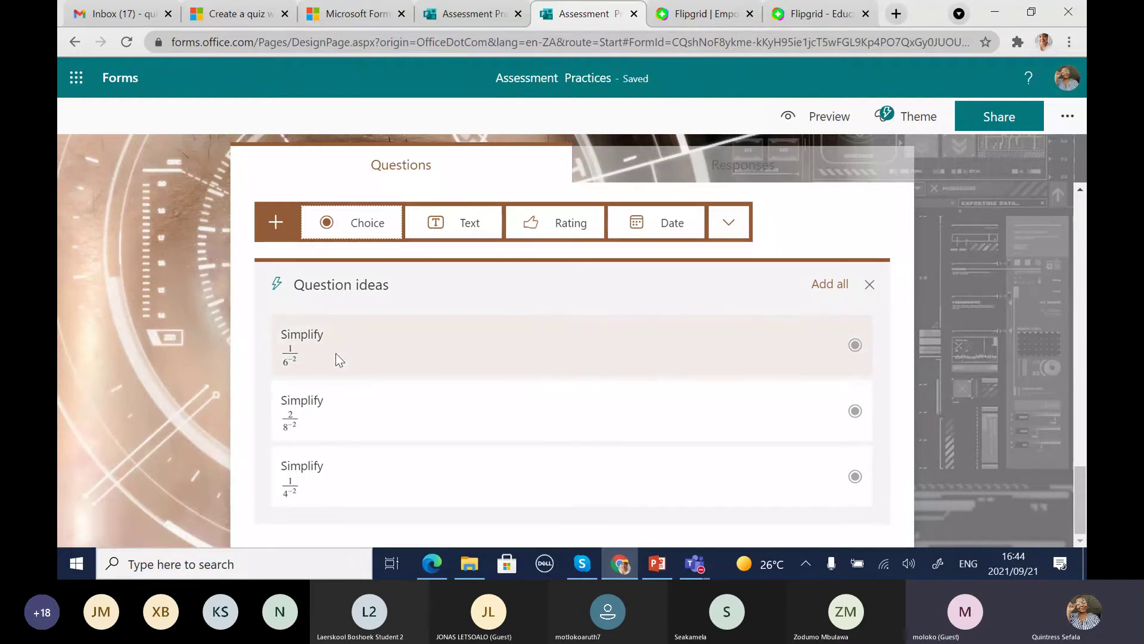
click(868, 289)
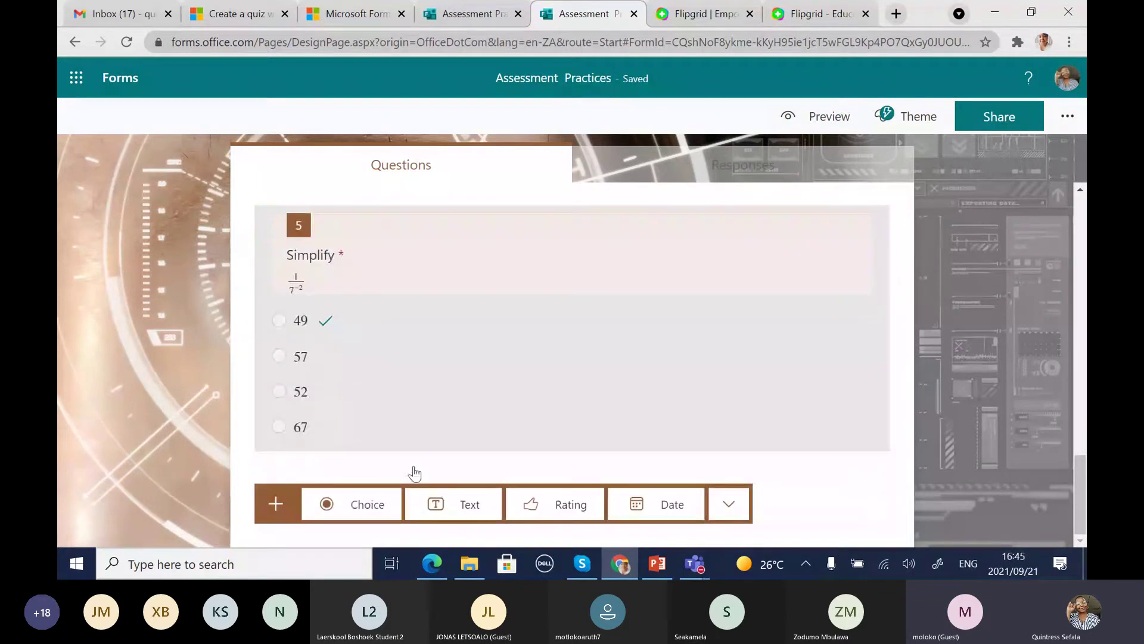
Add a new choice question 6 titled 'Solve for x'
click(373, 506)
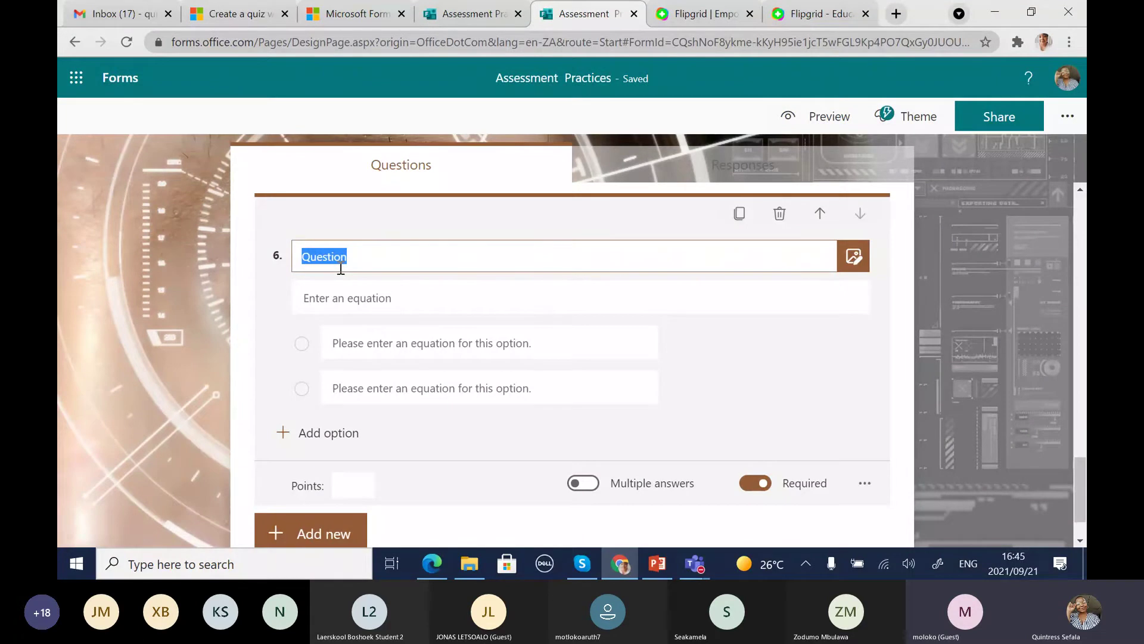
text(Solve f)
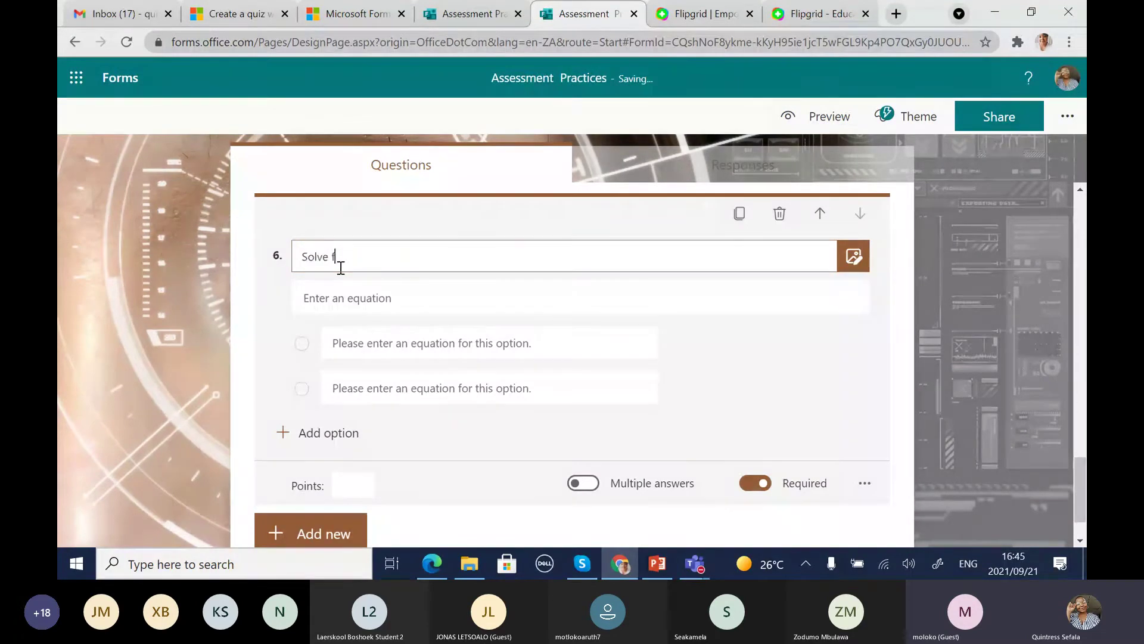
text(or x)
click(393, 298)
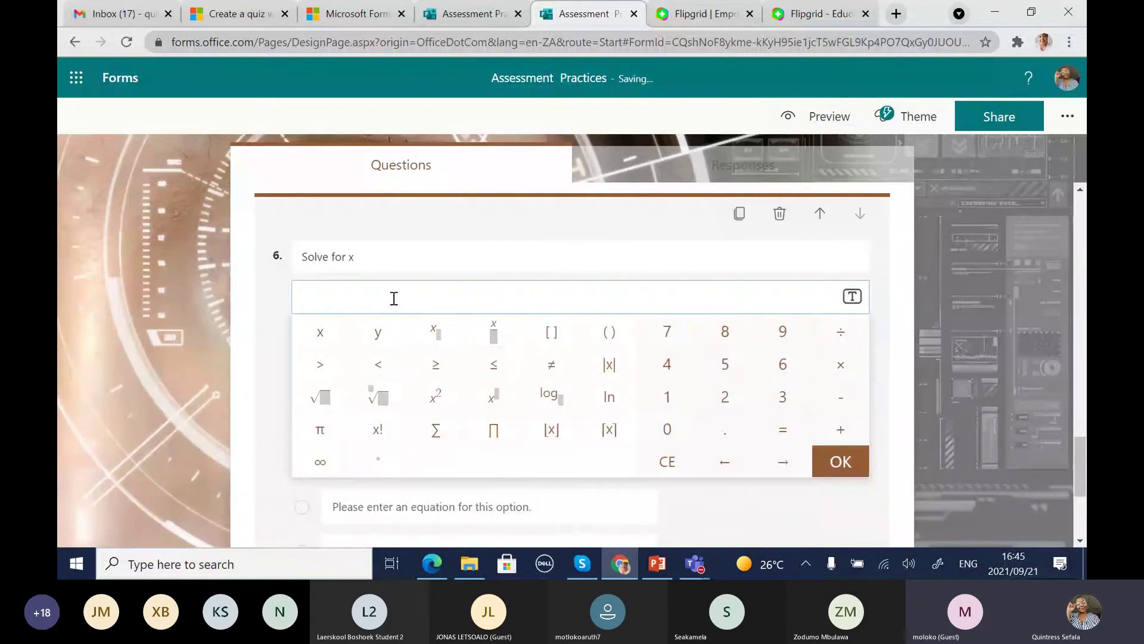
Enter the equation 8x = 16 on the math keypad and confirm it
click(727, 332)
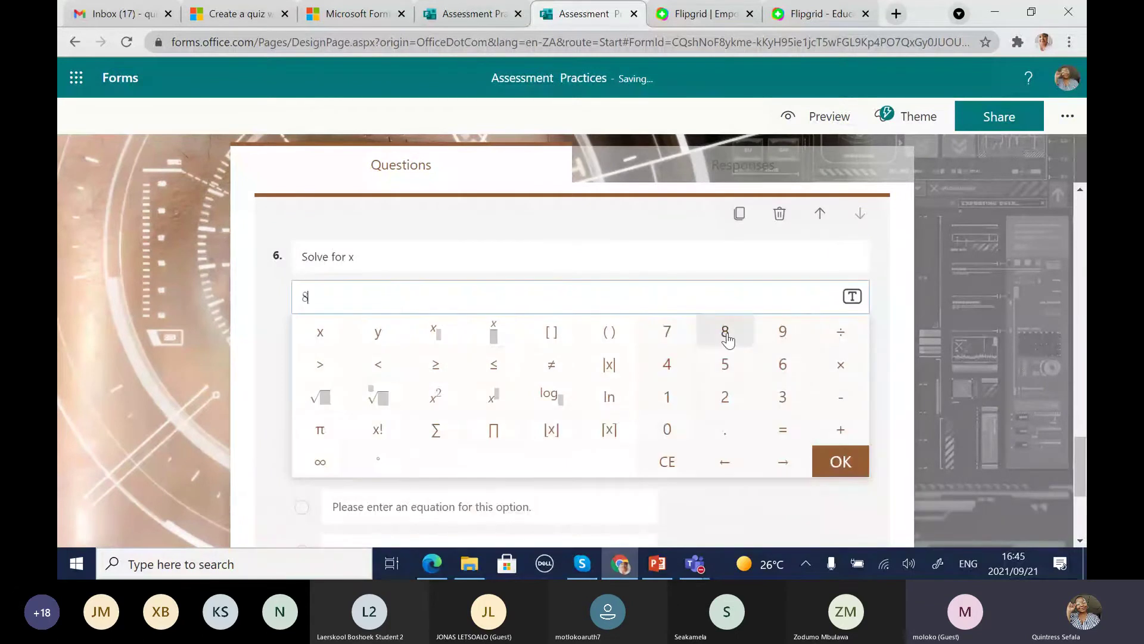
click(325, 339)
click(785, 430)
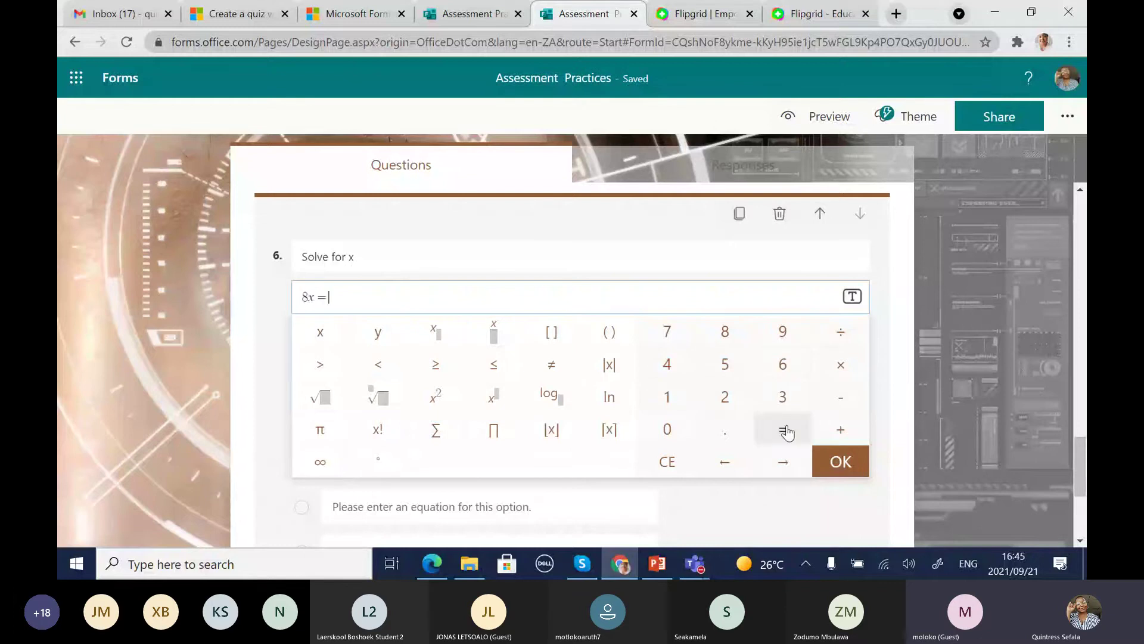
click(672, 397)
click(777, 366)
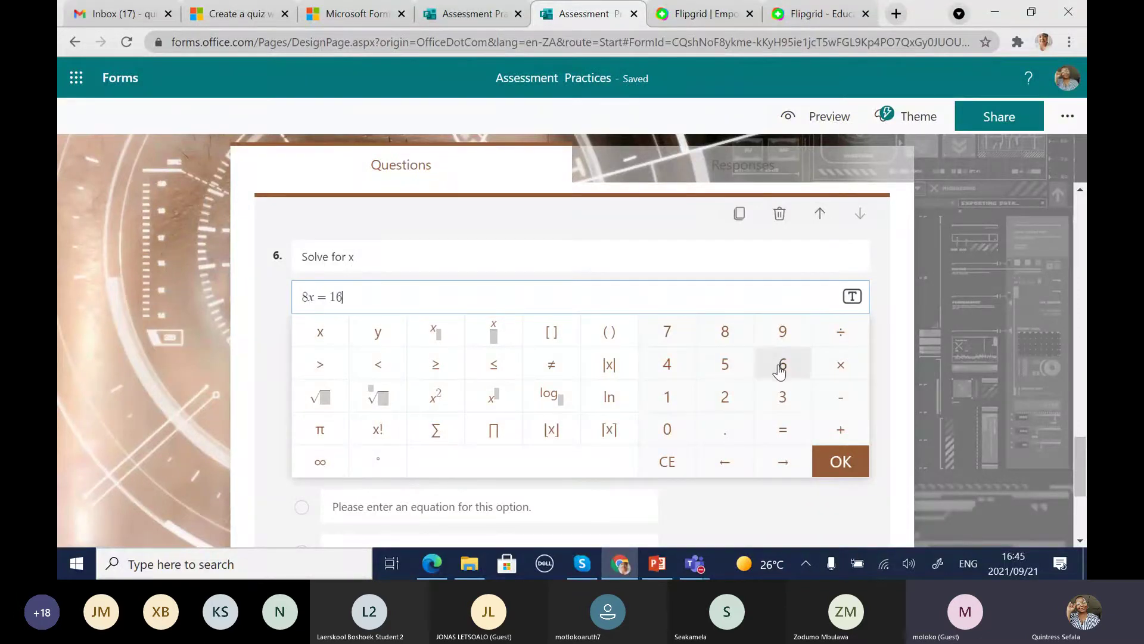
click(849, 466)
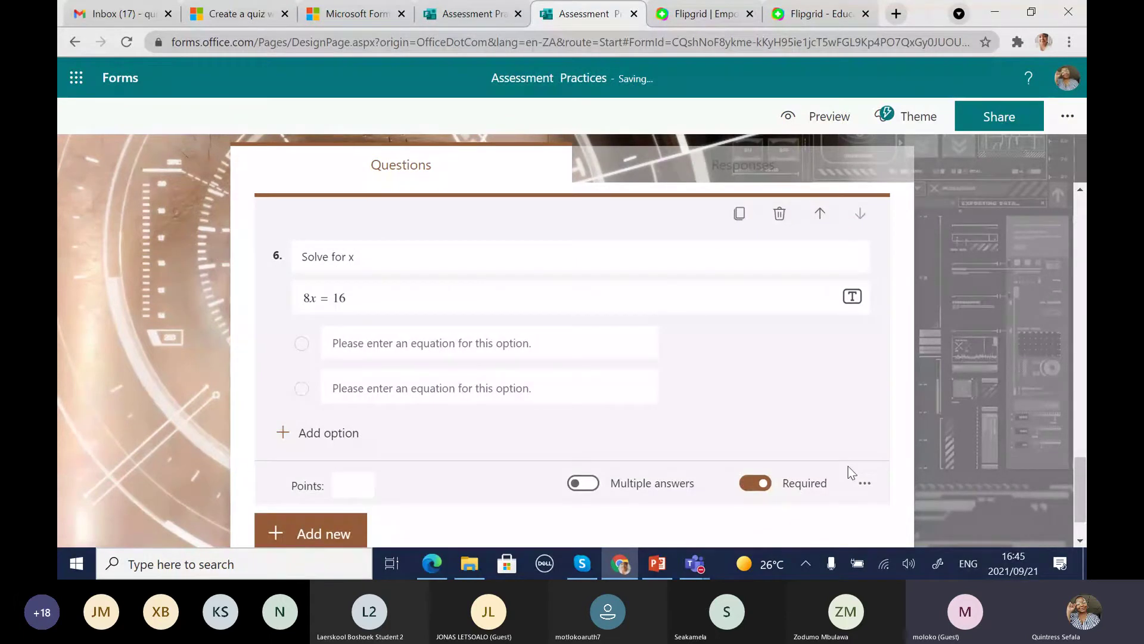
click(483, 347)
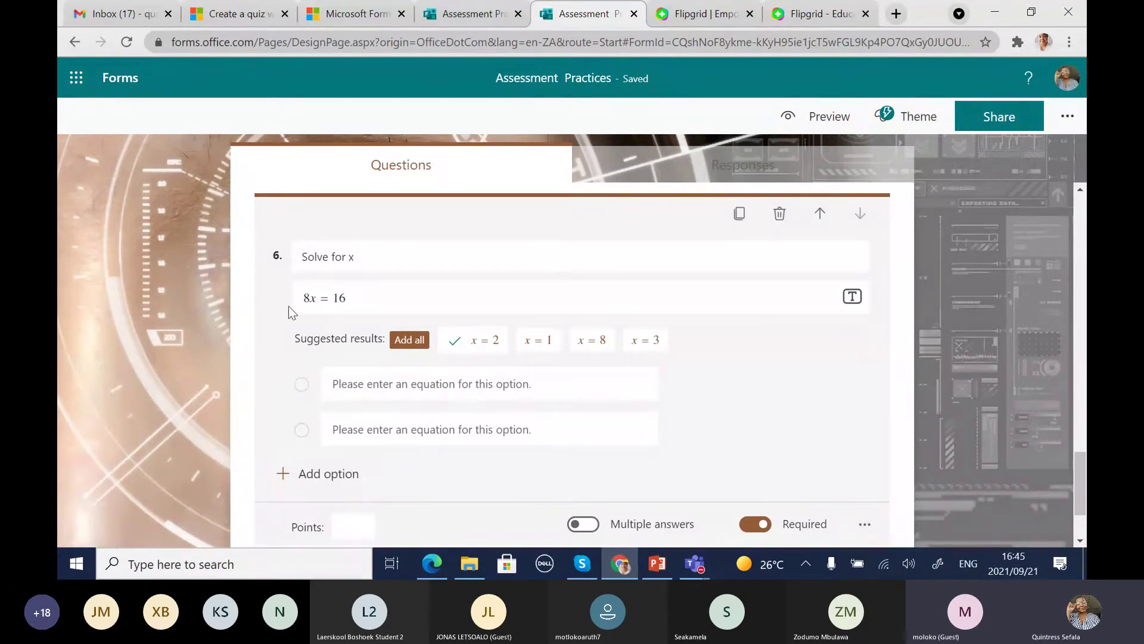
Give question 6 the options x = 2 (correct) and x = 4, worth 1 point
click(482, 341)
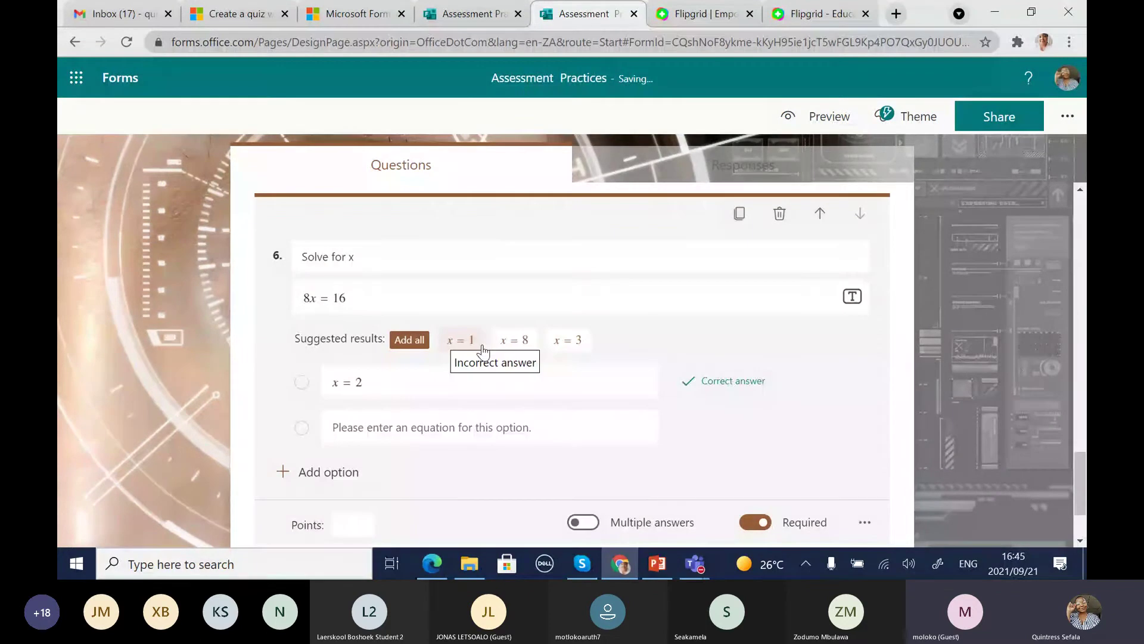
click(452, 425)
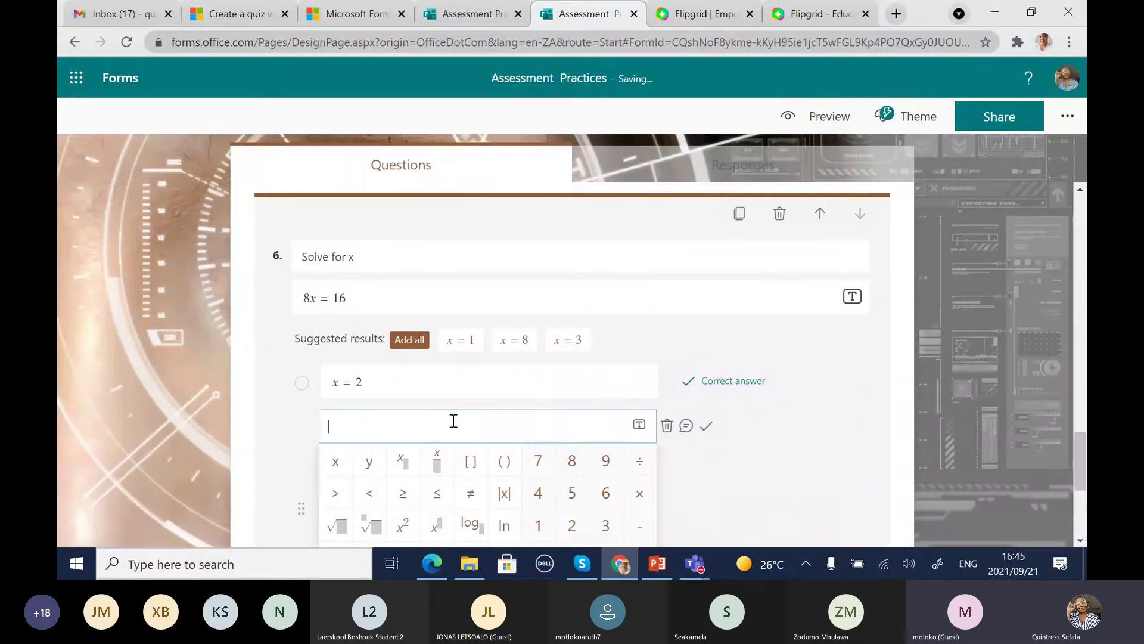
click(335, 460)
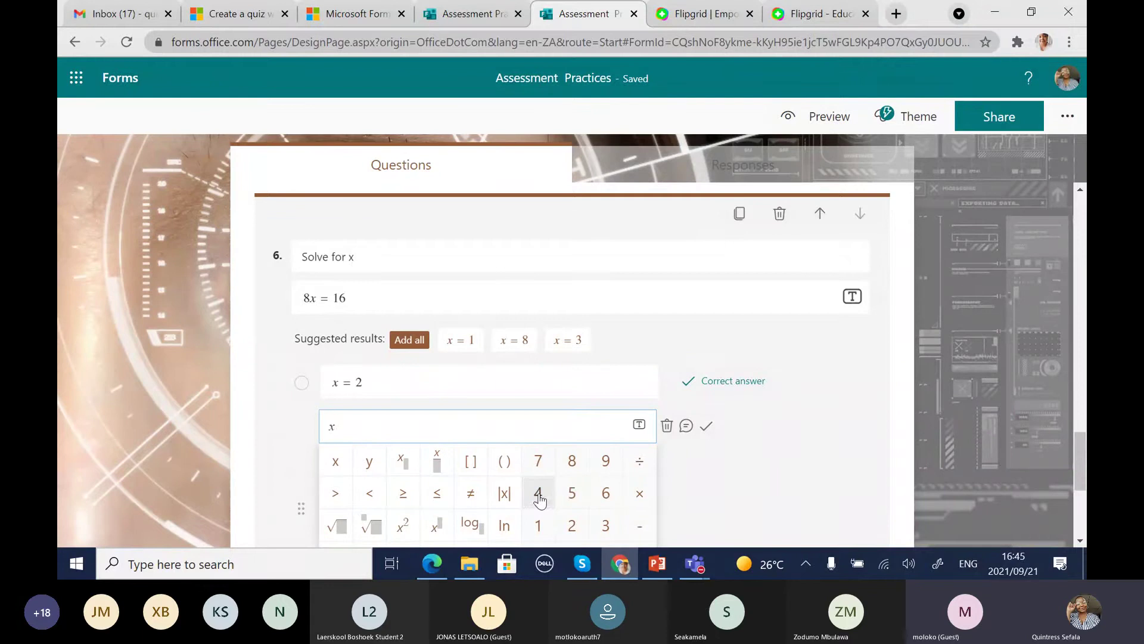
text(=)
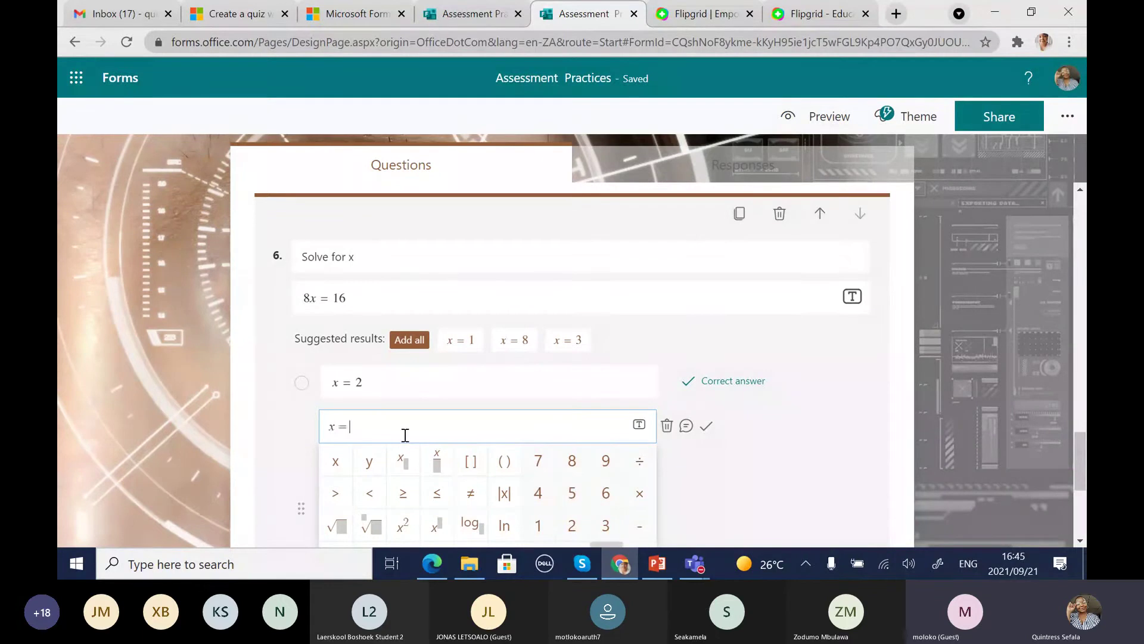
click(538, 493)
click(734, 489)
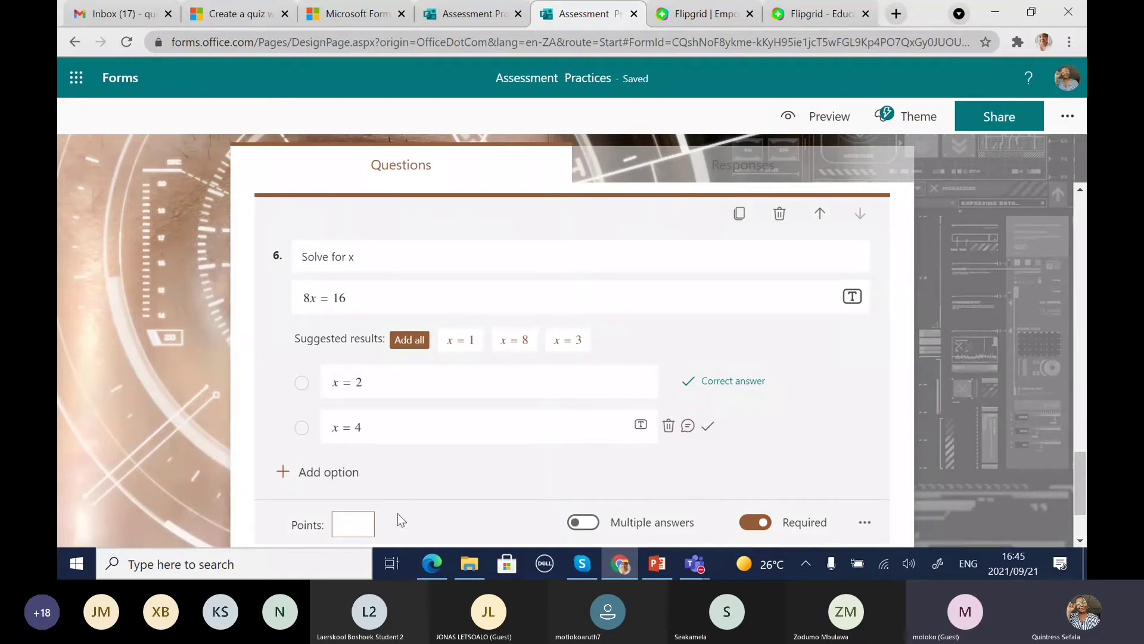
text(1)
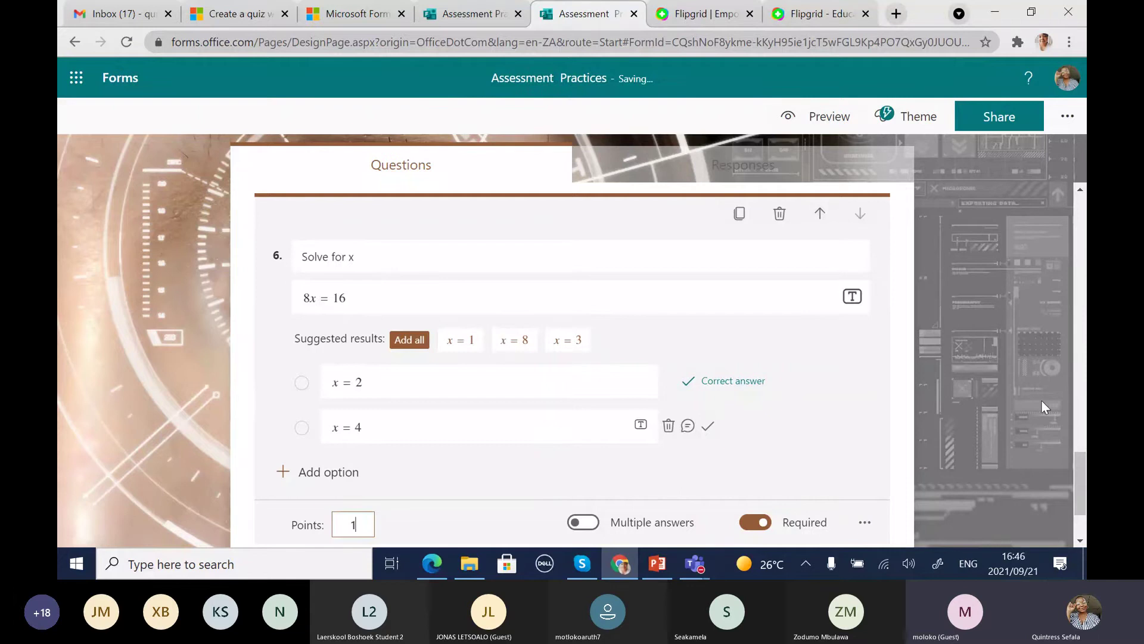
click(1083, 477)
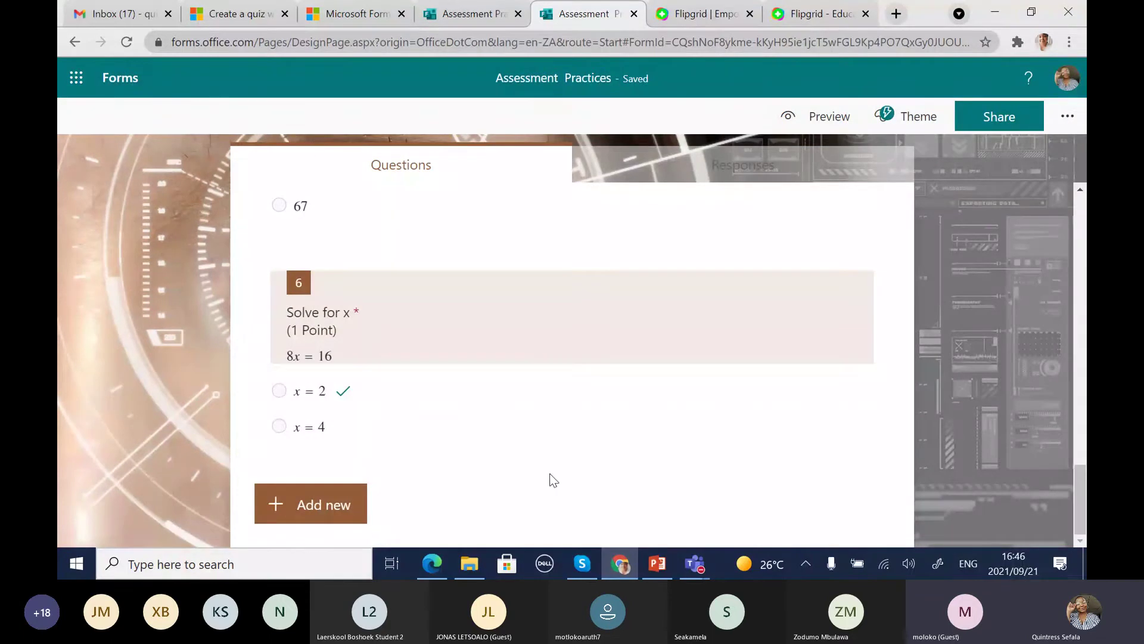
Scroll back past question 6 and reopen the 'Simplify' question 5 for editing
mouse_move(1079, 515)
mouse_down()
mouse_move(1065, 266)
mouse_move(1085, 366)
mouse_move(1083, 519)
mouse_up()
click(330, 505)
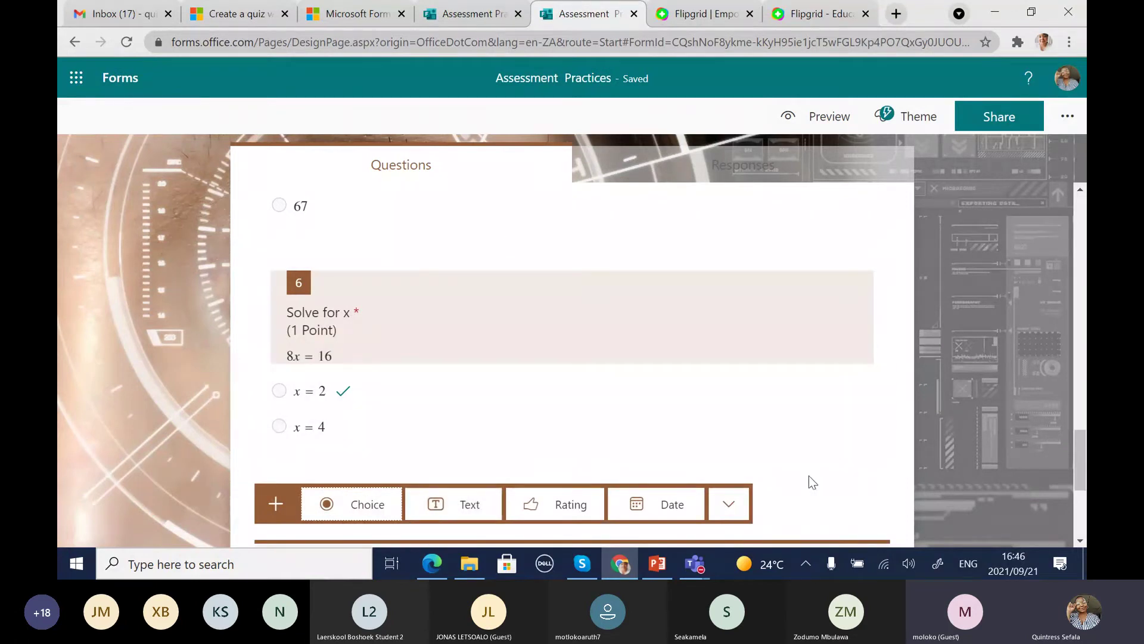
drag(1080, 462, 1080, 513)
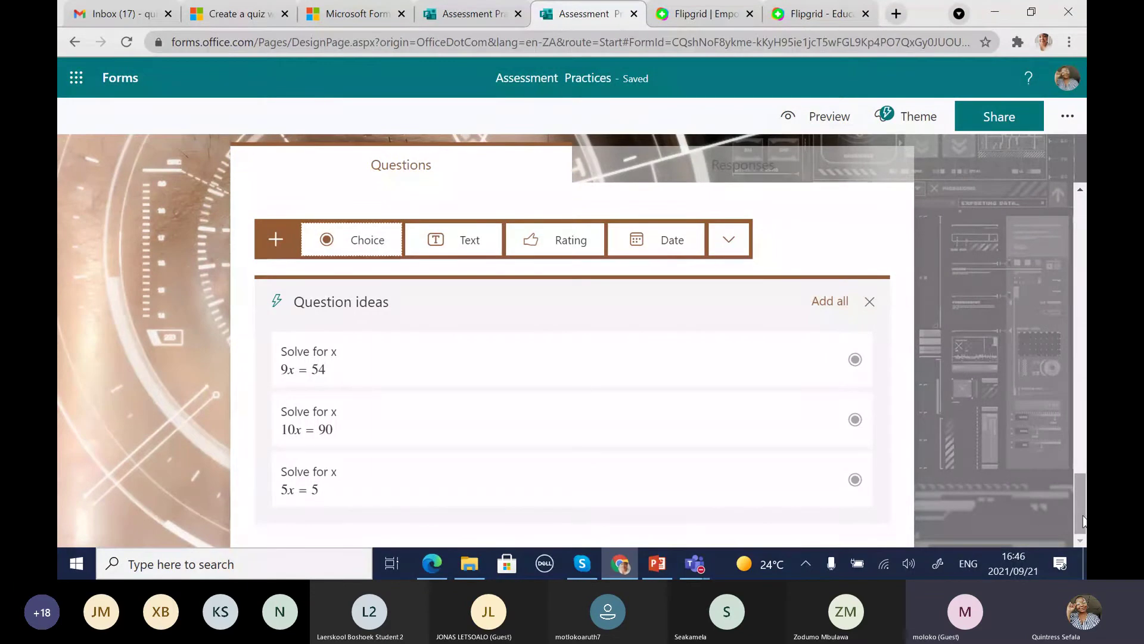
click(1043, 424)
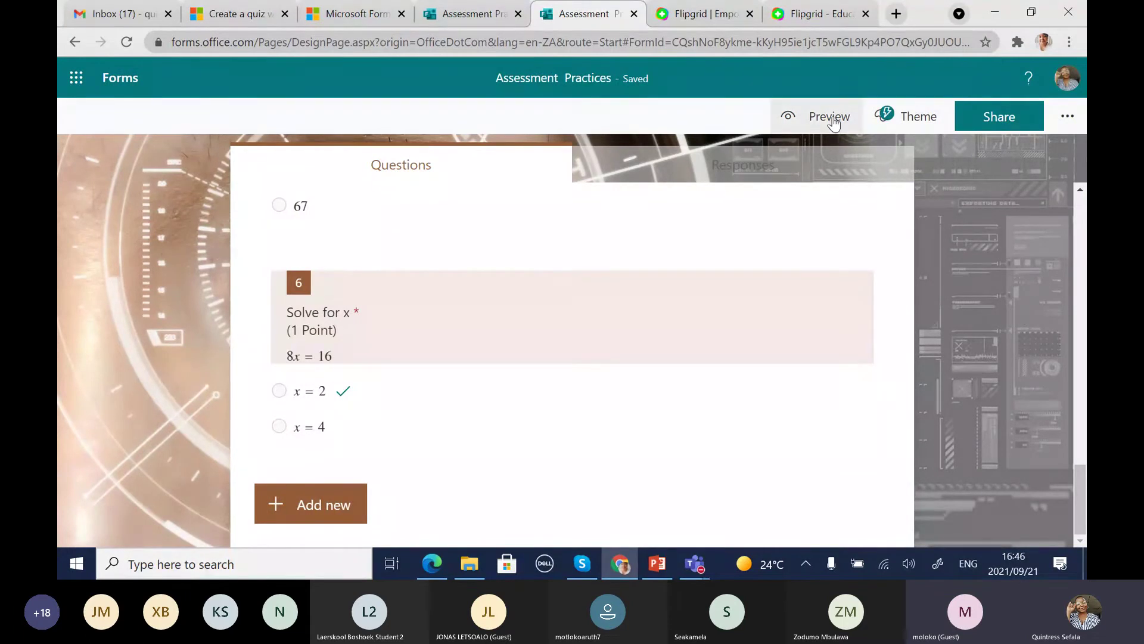
drag(1081, 501, 1084, 452)
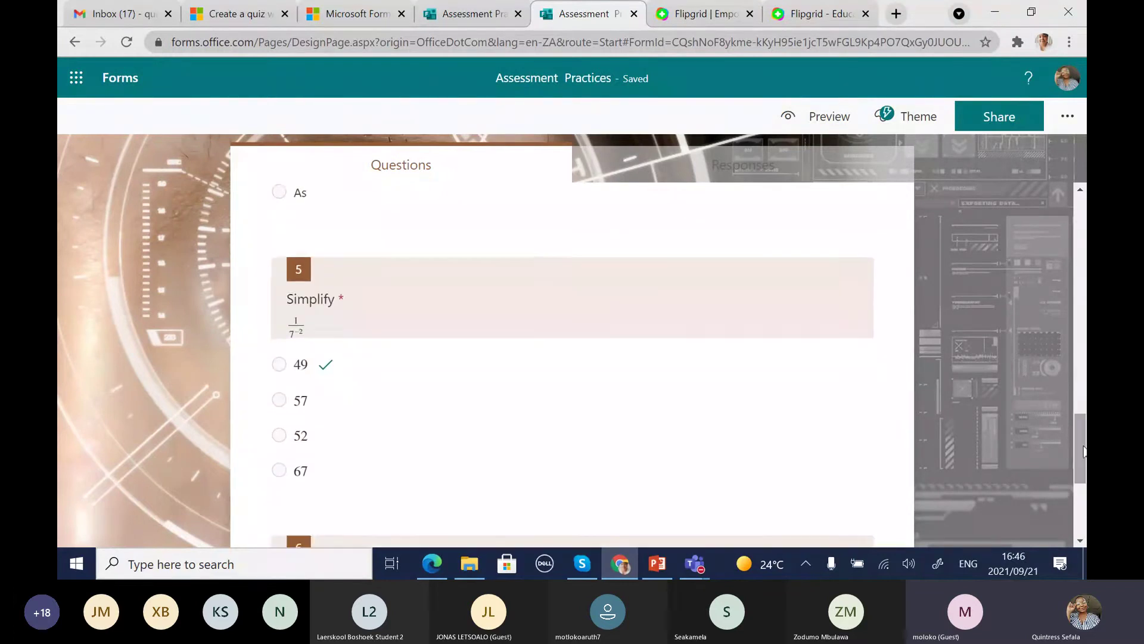
click(549, 326)
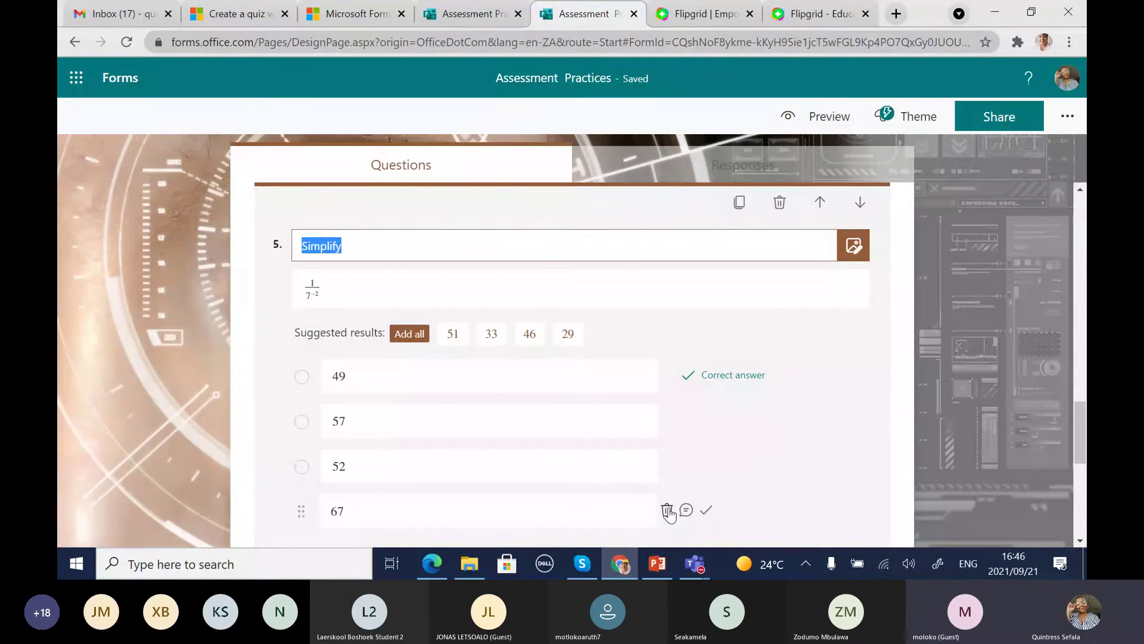
Delete question 5's options 67 and 52 and set it to 2 points
click(668, 510)
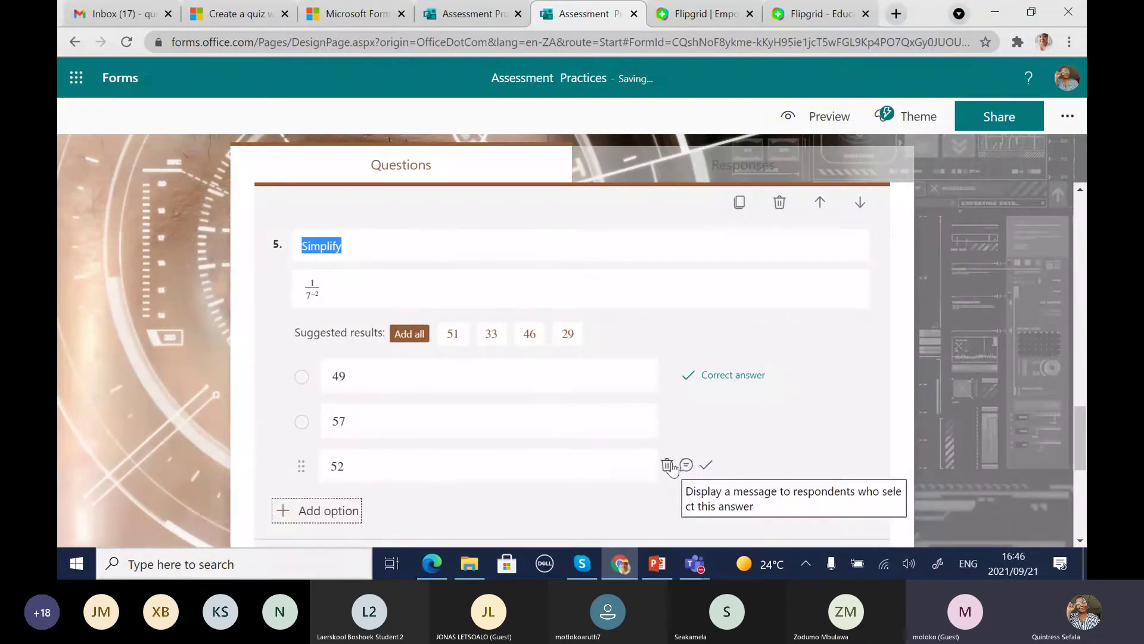
click(668, 465)
click(350, 519)
text(2)
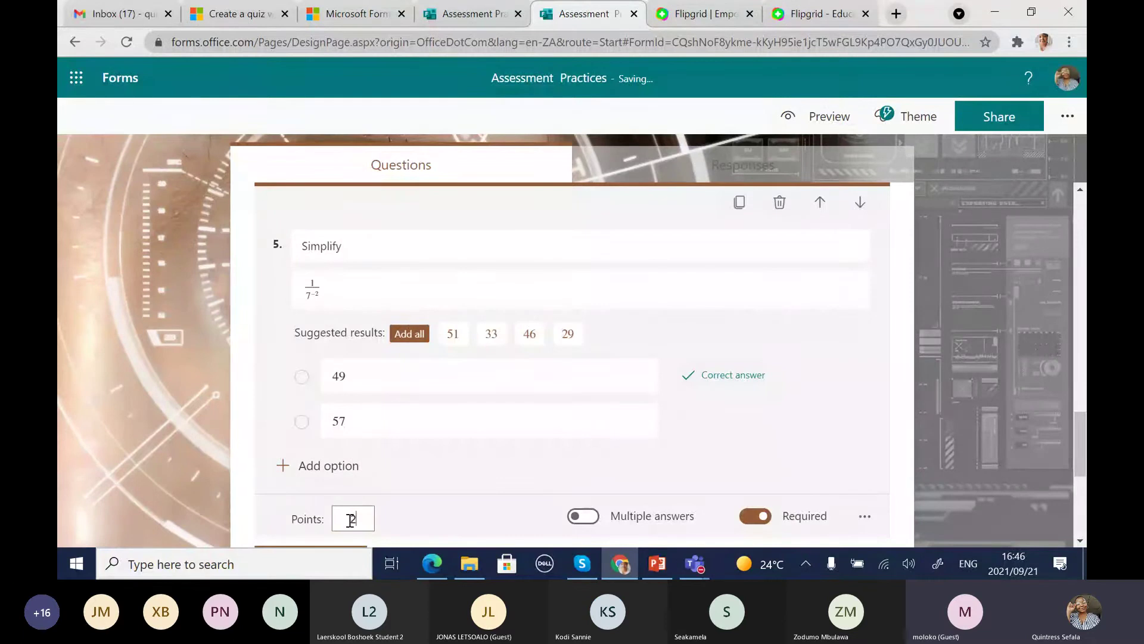
click(1073, 388)
Recheck question 4, with For as its correct answer, then scroll up to the form title
scroll(1073, 389, up, 5)
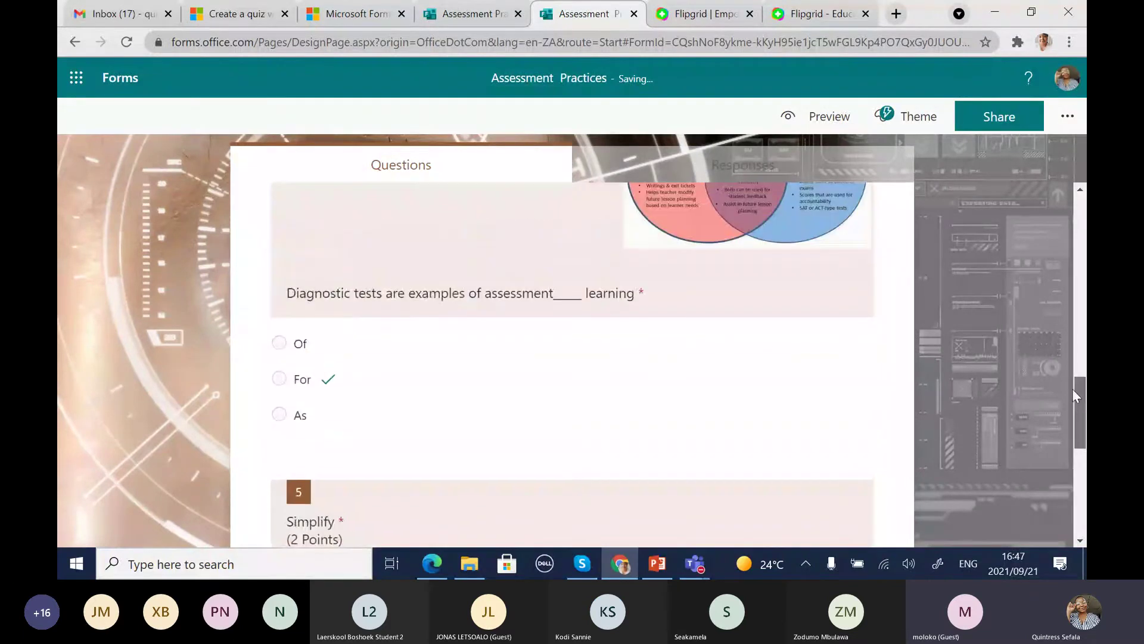
click(516, 403)
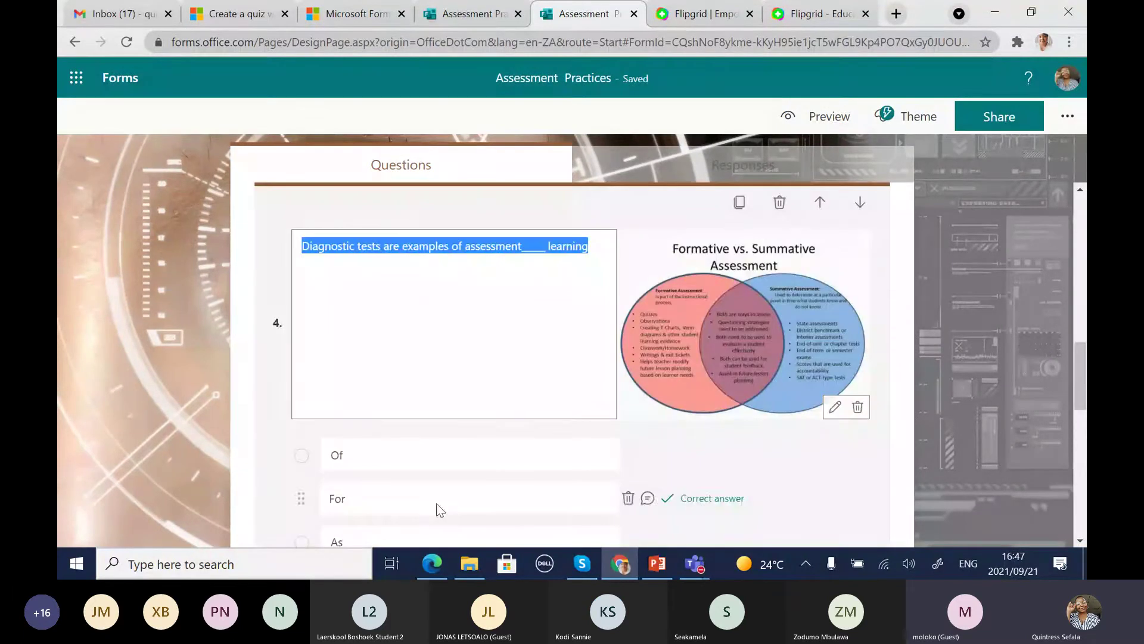
click(1084, 368)
drag(1083, 368, 1084, 386)
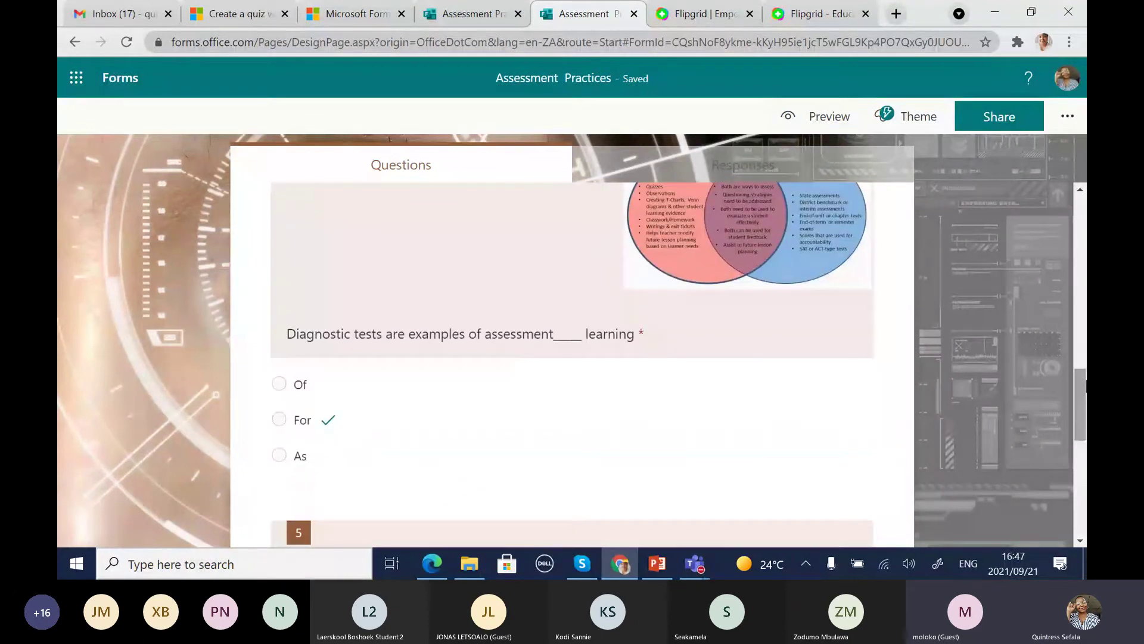
click(416, 464)
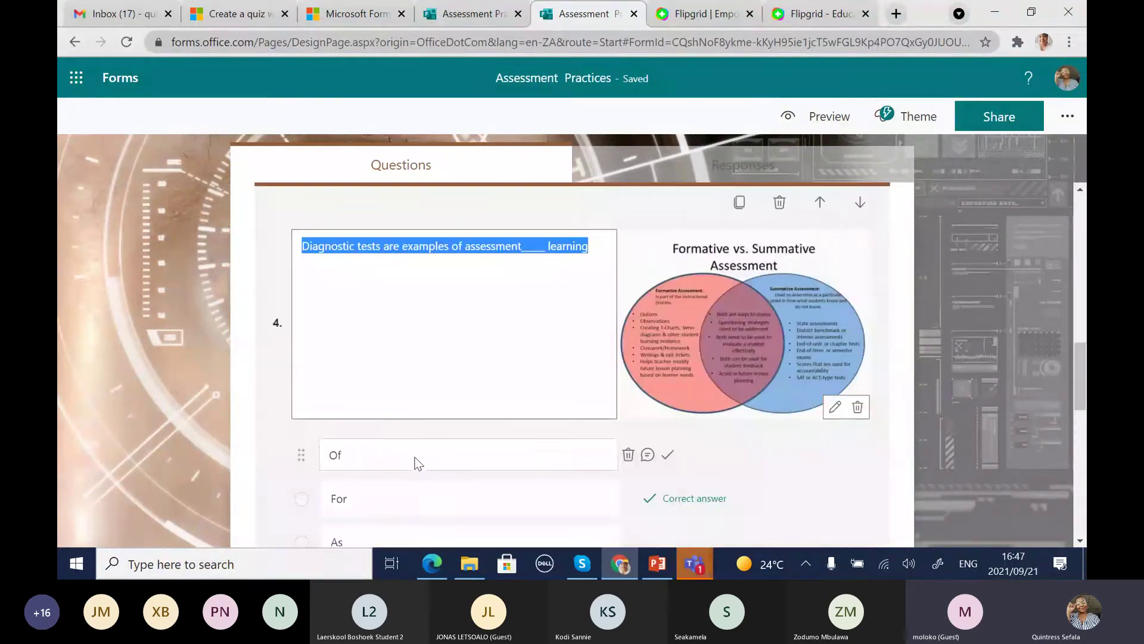
scroll(573, 358, up, 15)
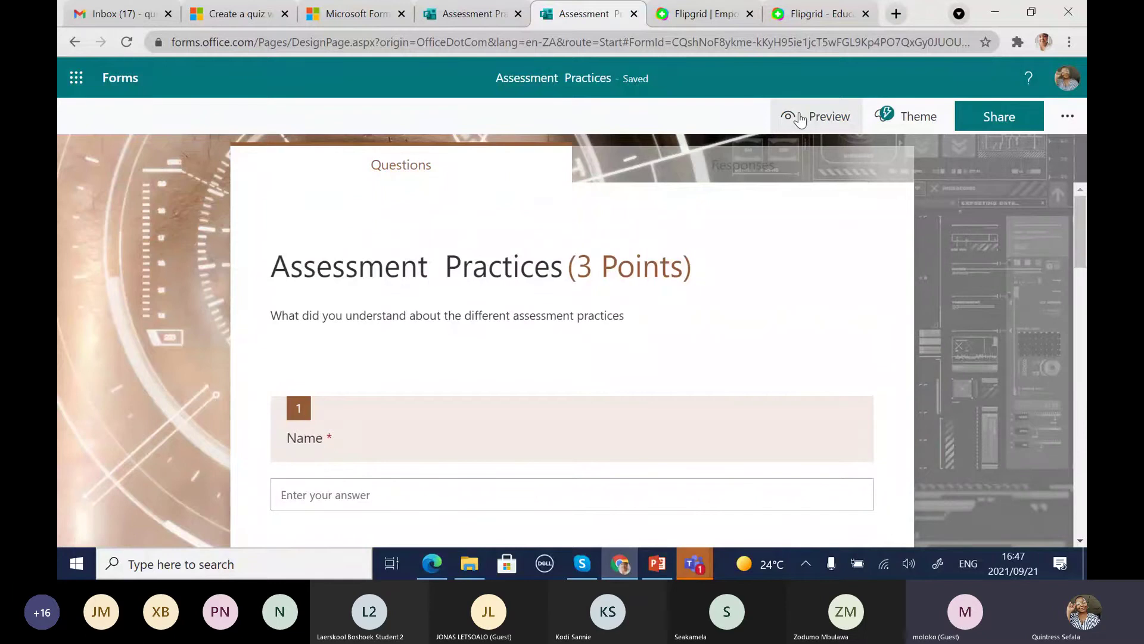
Preview the quiz as respondents will see it
click(800, 118)
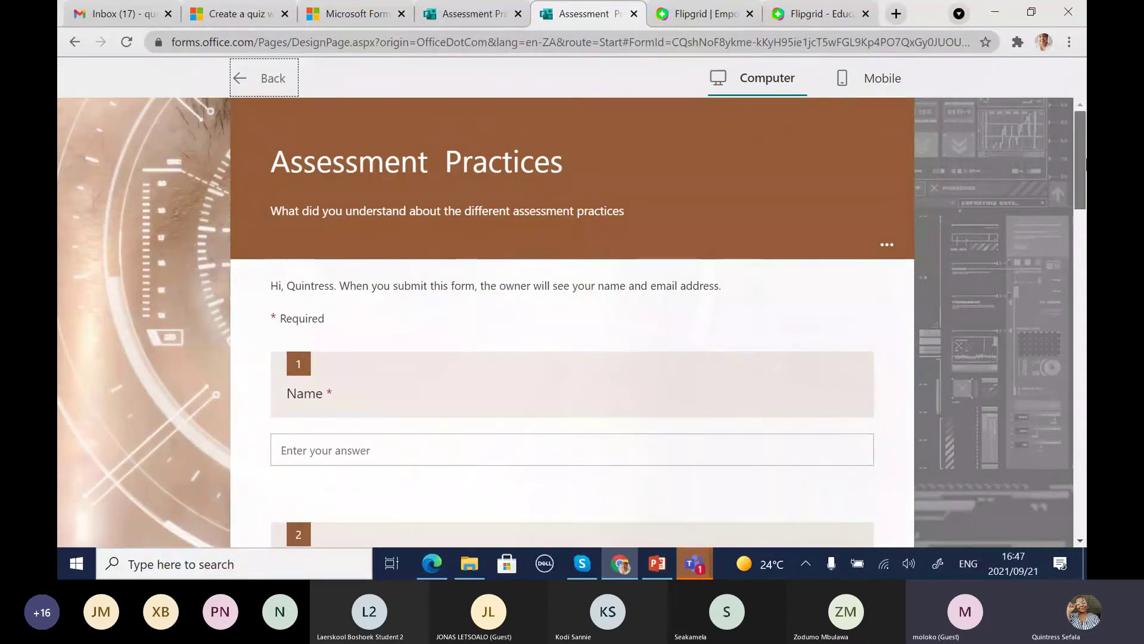
scroll(1085, 161, down, 2)
scroll(1084, 161, up, 2)
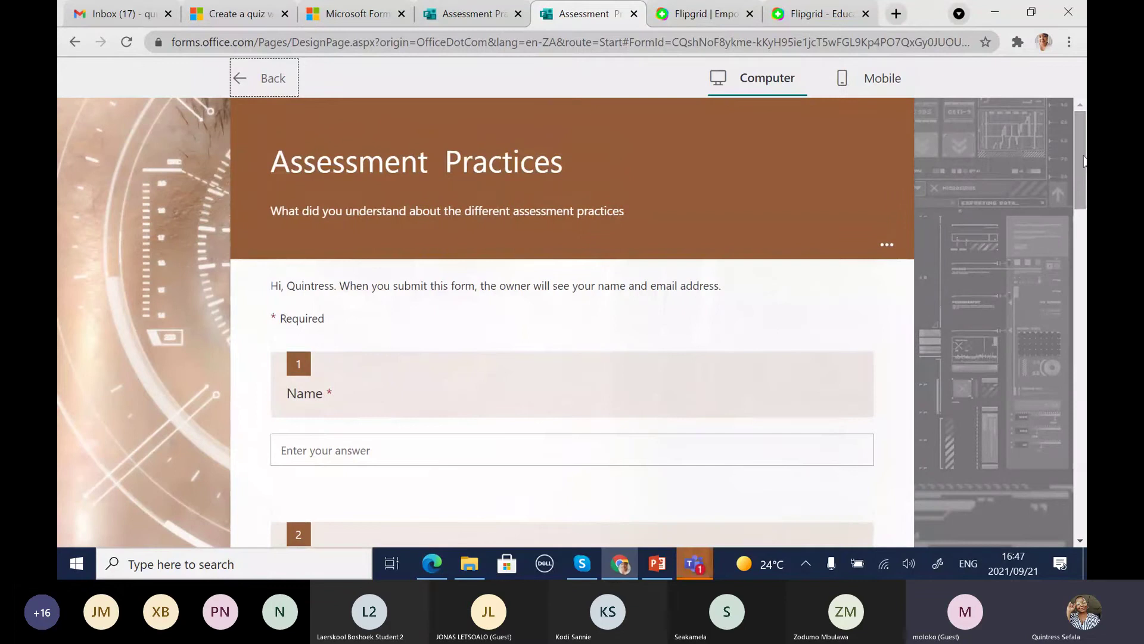
Look at the phone layout, then switch the preview to the computer layout
click(863, 81)
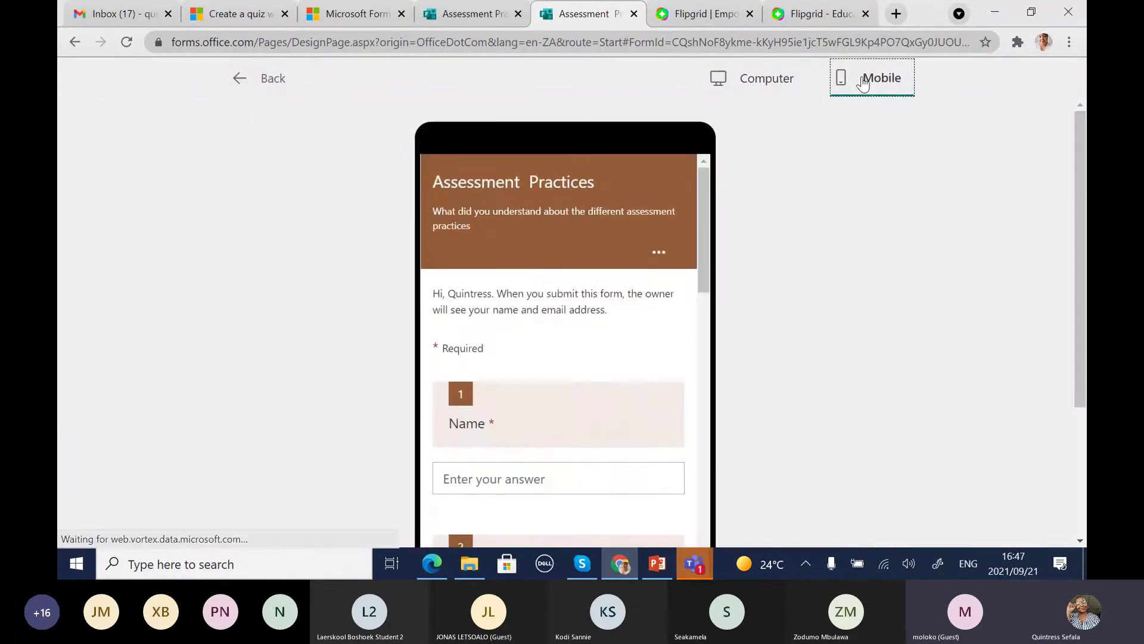
drag(1080, 173, 1084, 290)
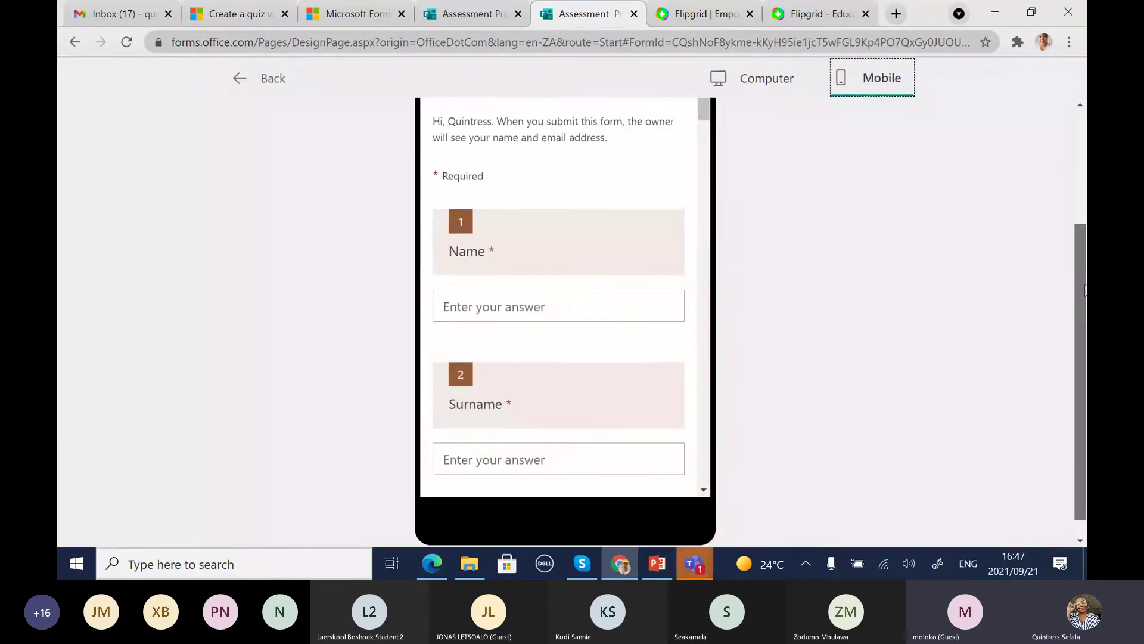
scroll(724, 144, up, 2)
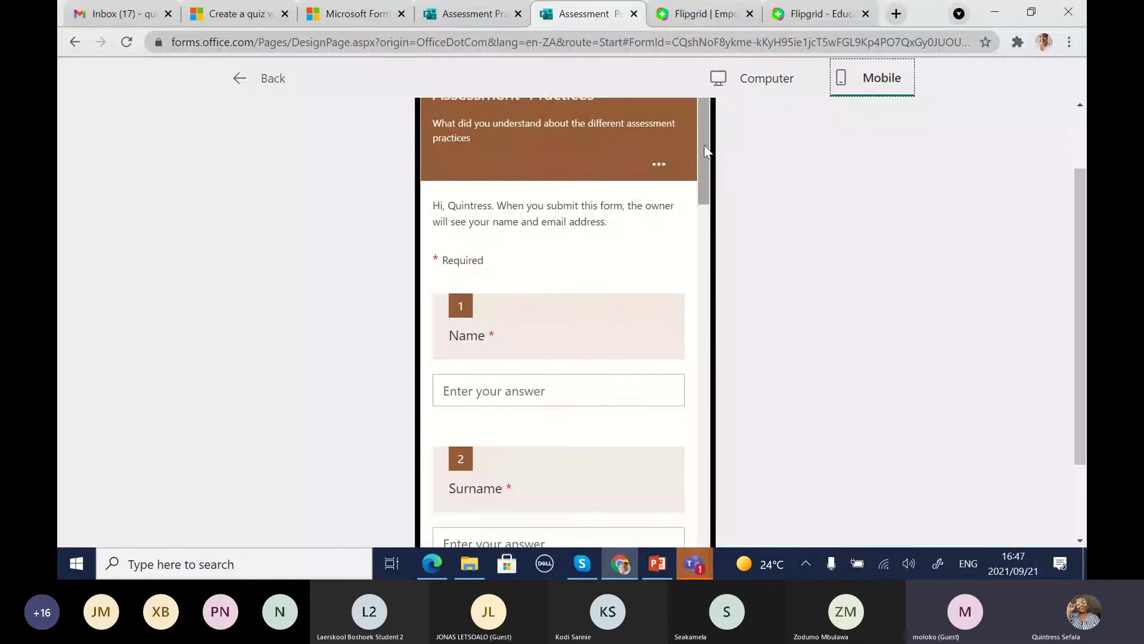
mouse_move(707, 145)
mouse_down()
mouse_move(699, 372)
mouse_move(707, 145)
mouse_up()
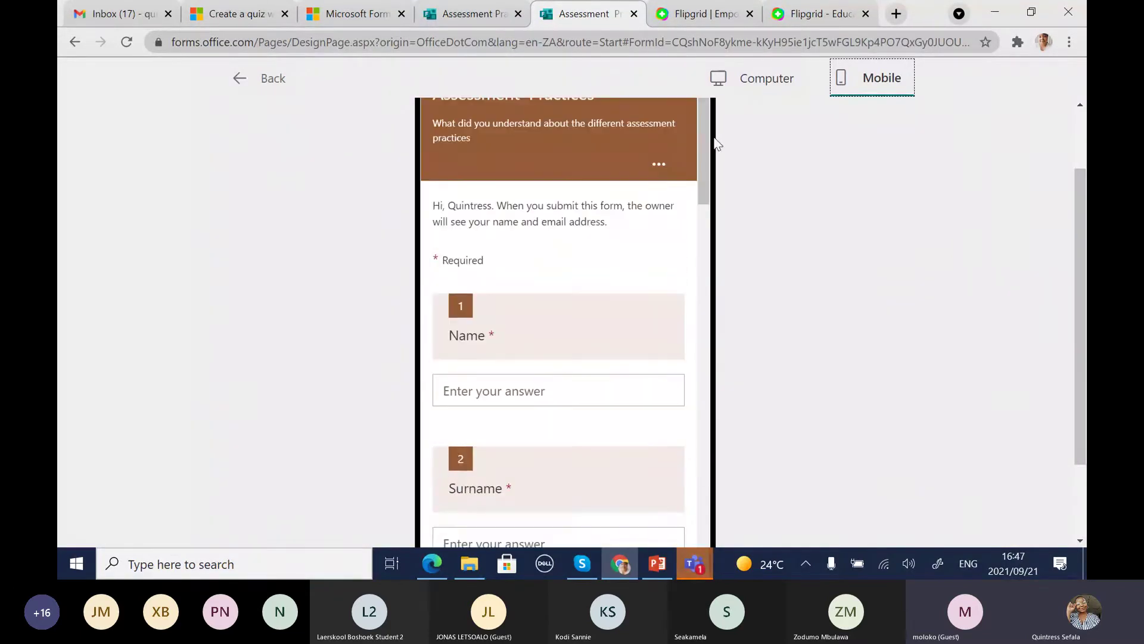
click(746, 78)
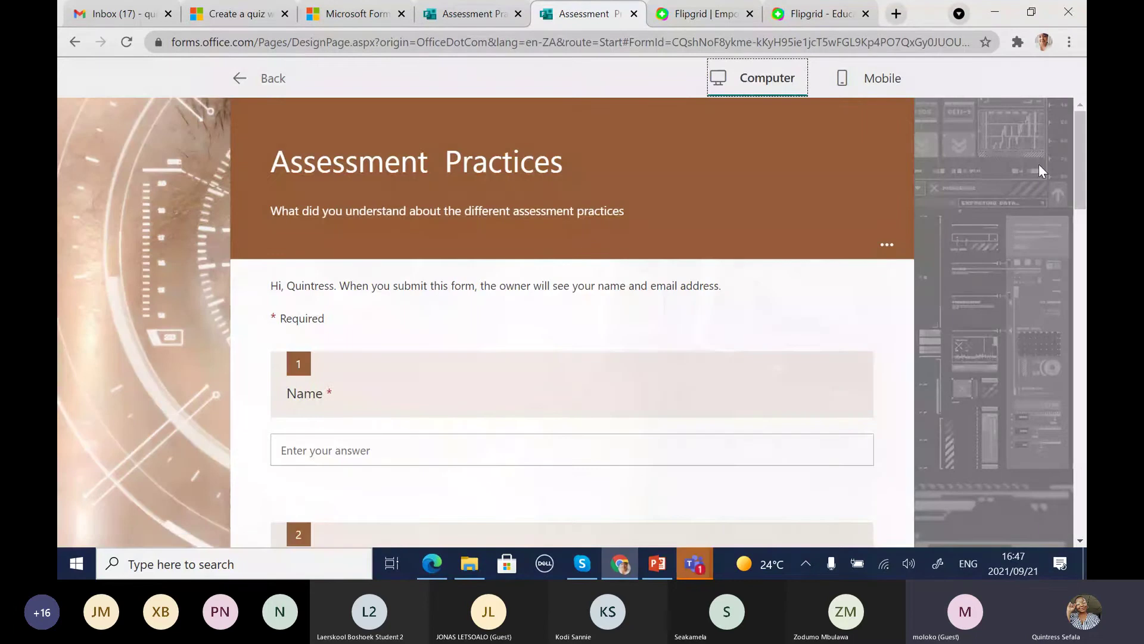
drag(1083, 183, 1085, 222)
Enter a respondent's name and surname in the preview
click(528, 284)
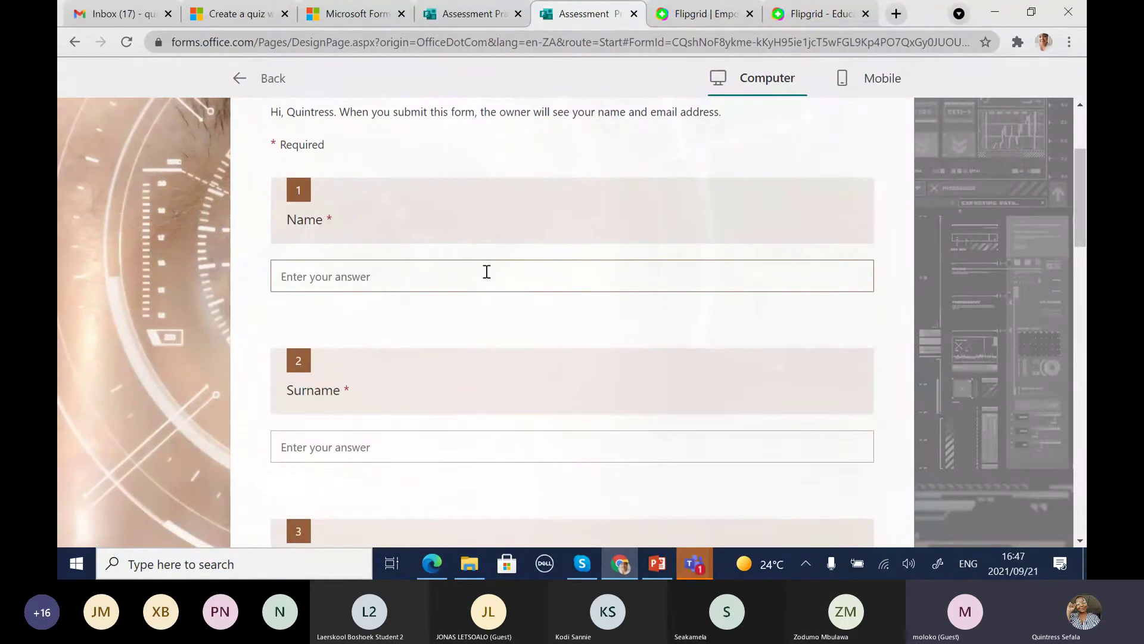
click(436, 435)
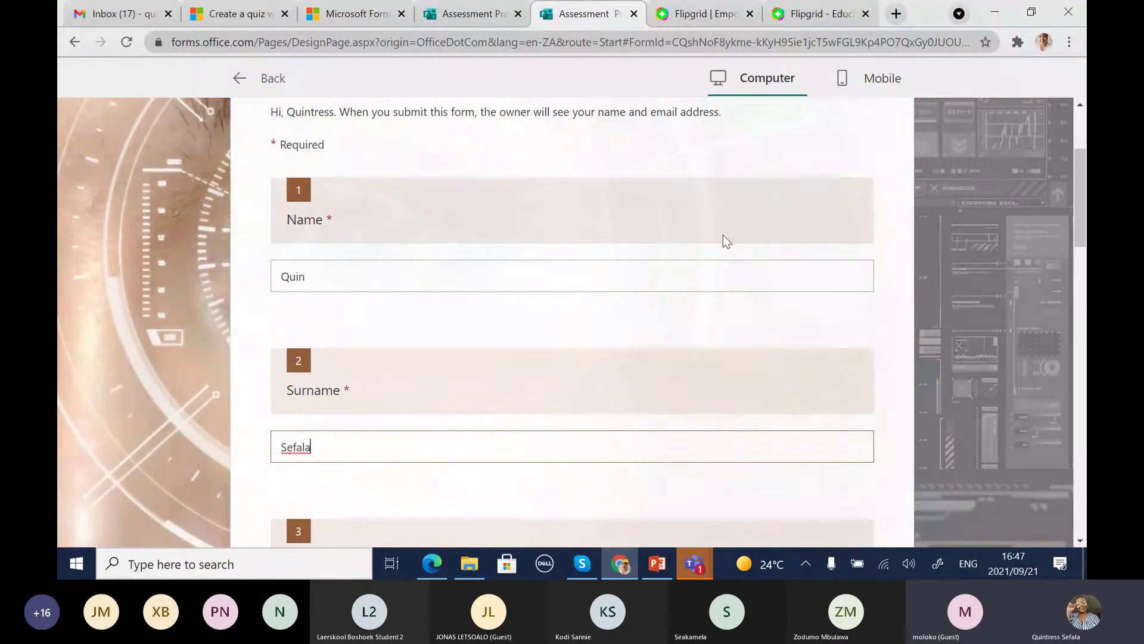
Answer questions 3–6 with For, For, 57 and x = 2, then submit
drag(1080, 197, 1080, 266)
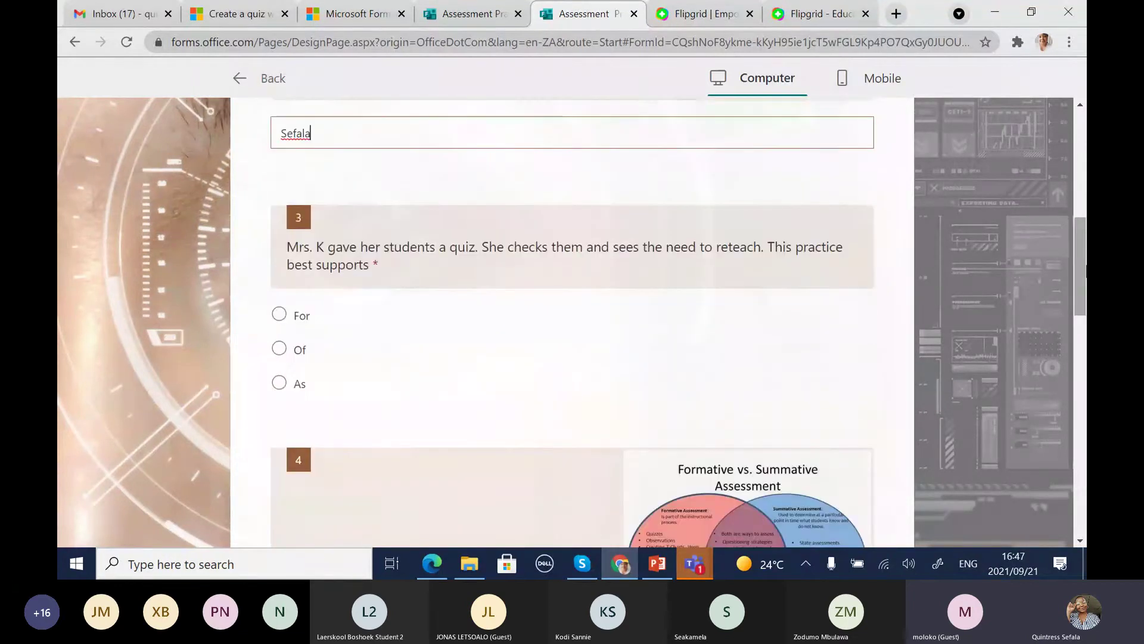
click(279, 315)
click(1080, 376)
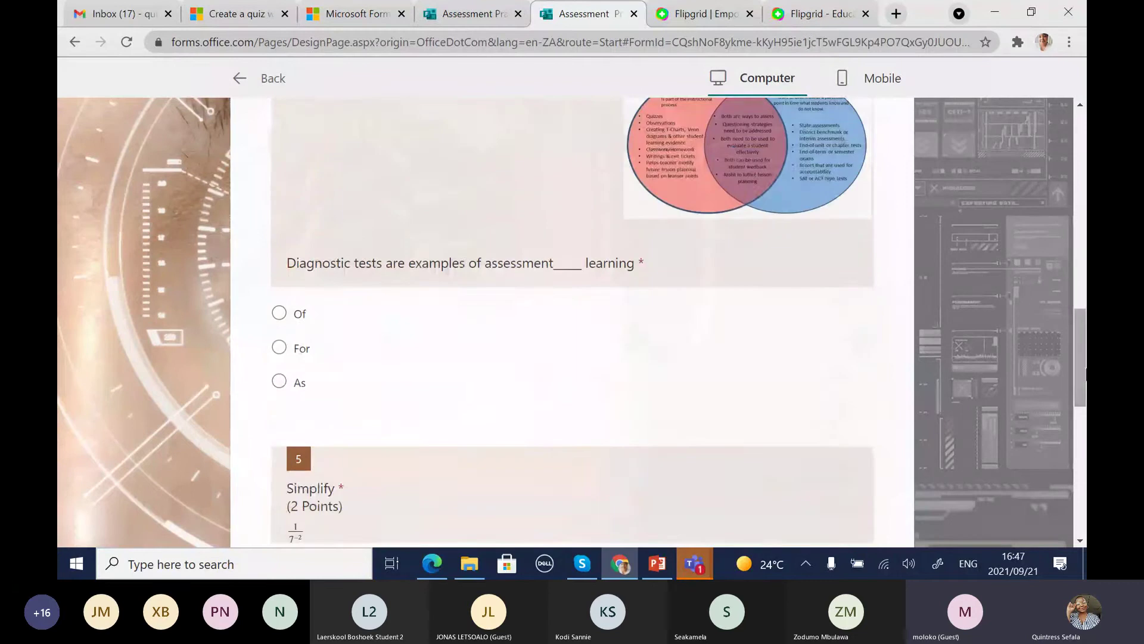
click(279, 346)
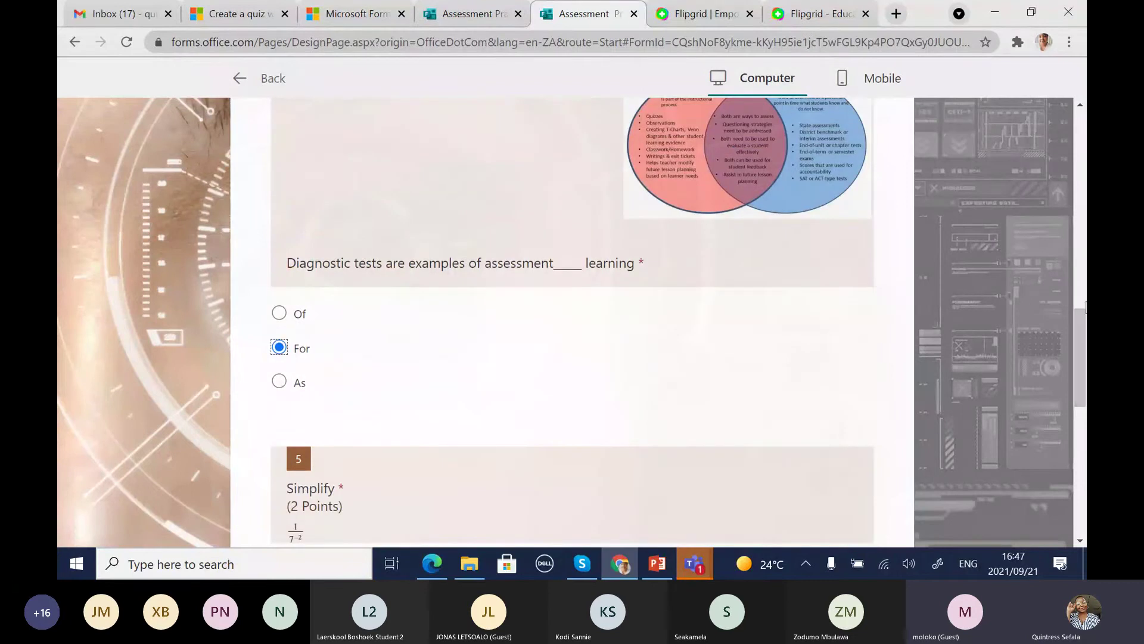
drag(1086, 307, 1086, 373)
click(278, 294)
scroll(553, 343, down, 2)
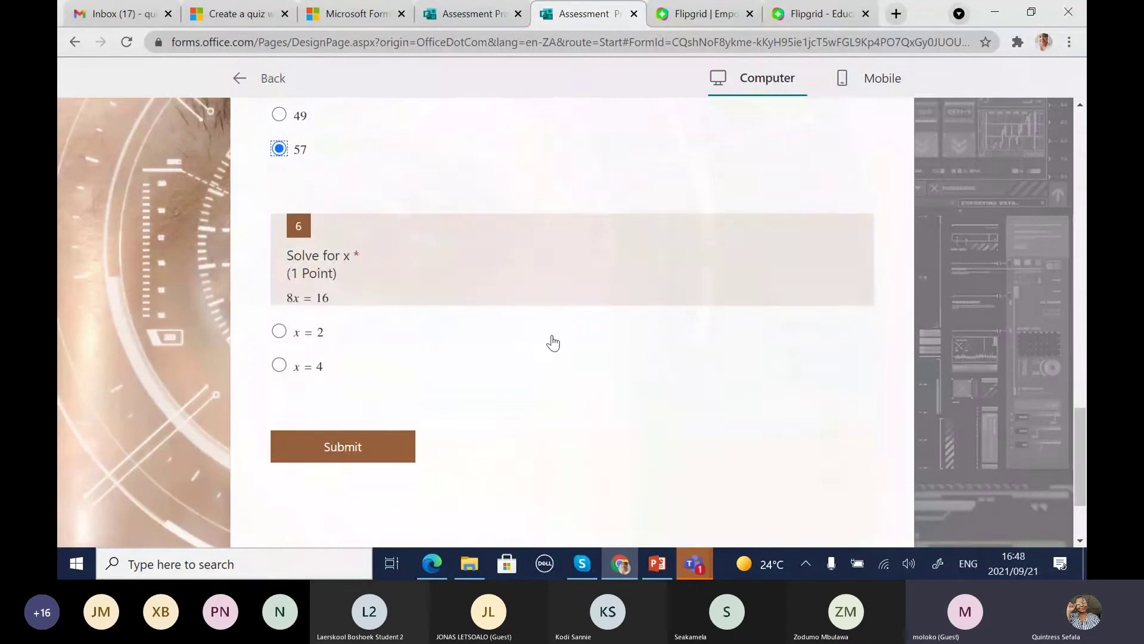
click(279, 332)
click(363, 455)
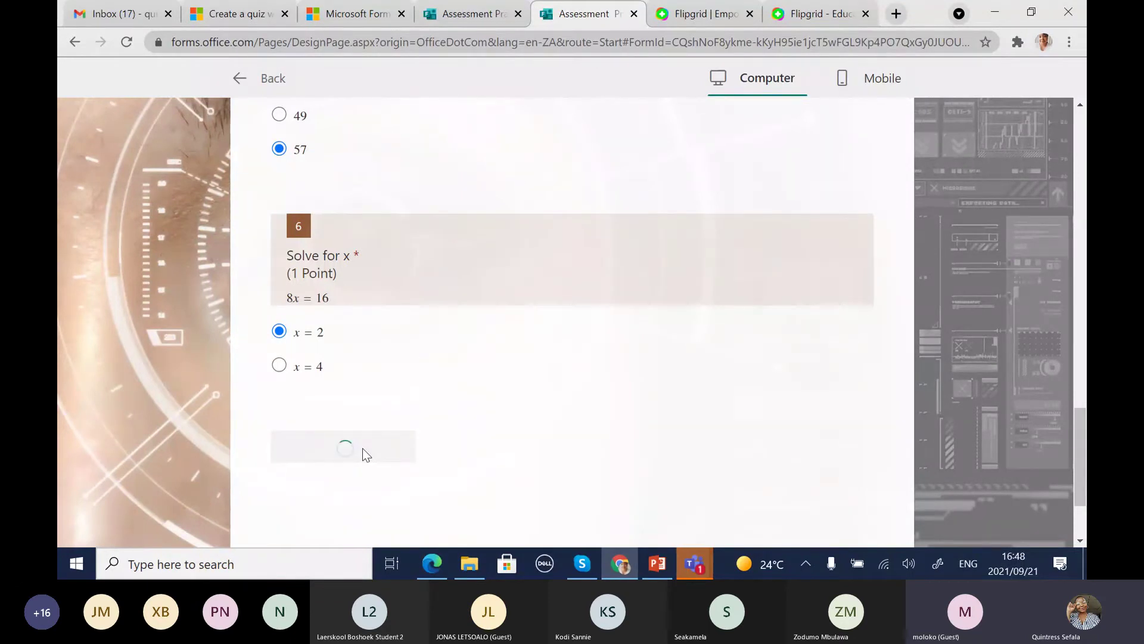
View the results and scroll through the marked answers, scored 1/3 points
click(353, 353)
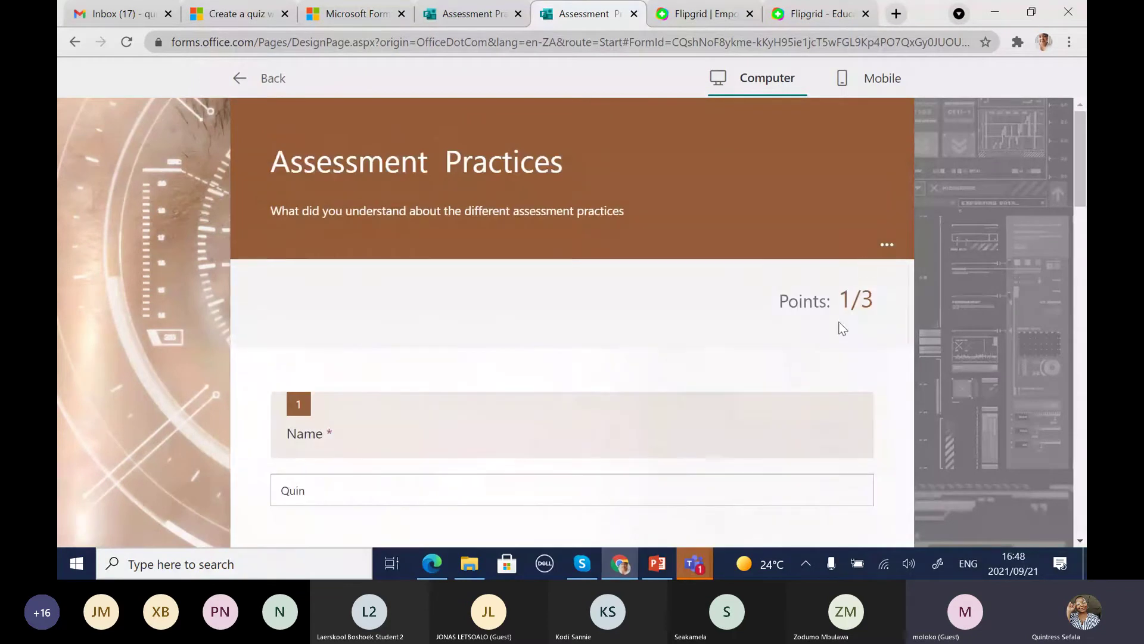
drag(1086, 159, 1086, 290)
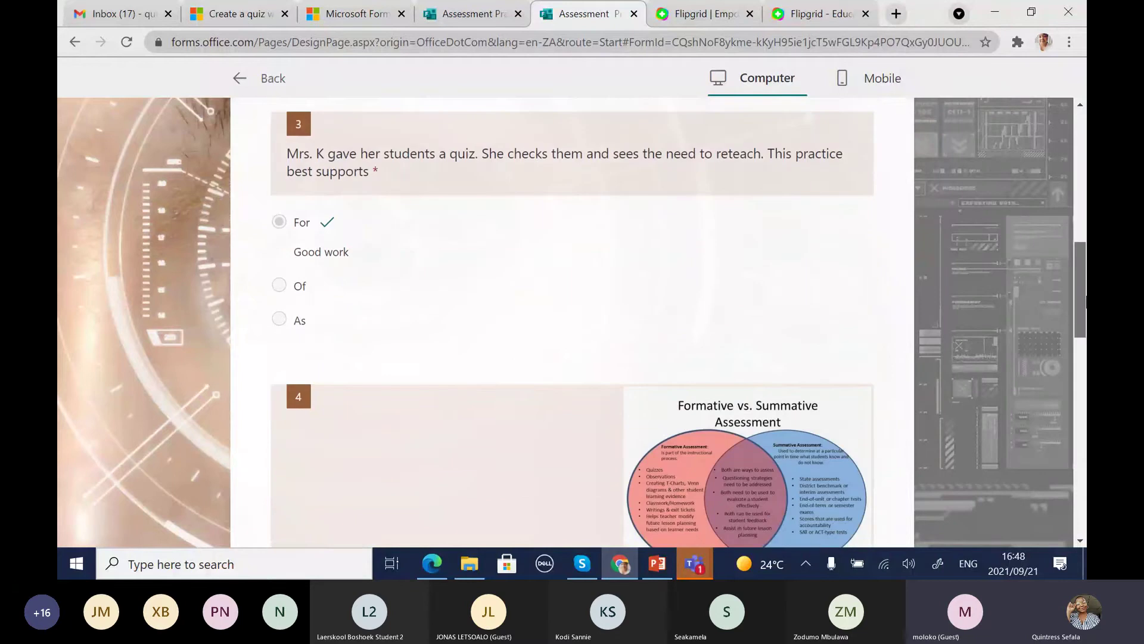
scroll(519, 319, down, 7)
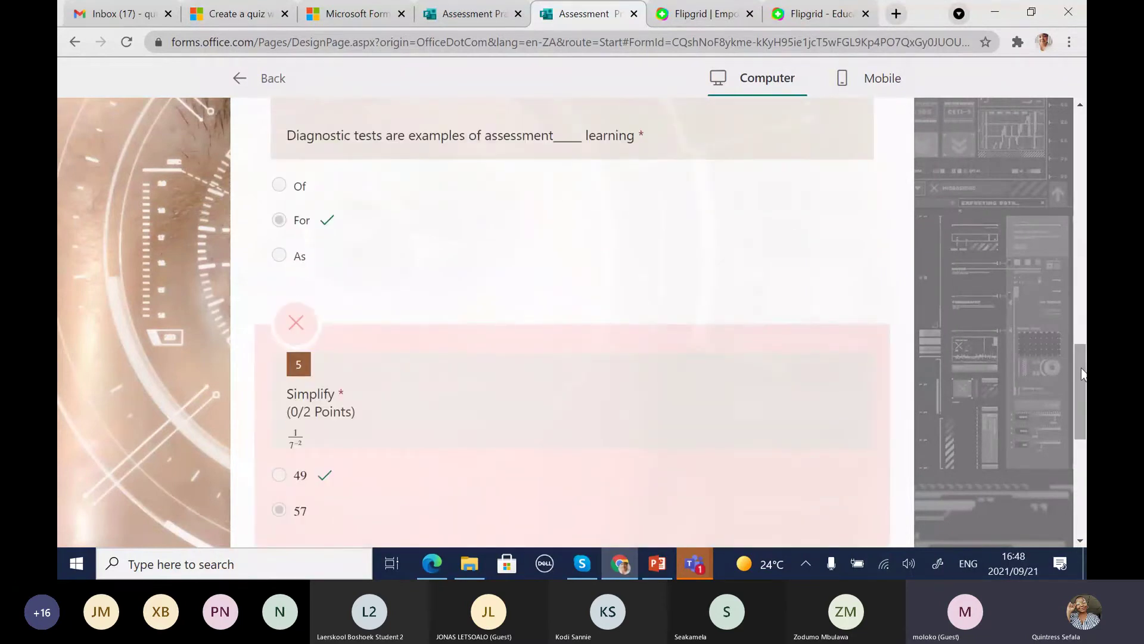
scroll(384, 260, down, 2)
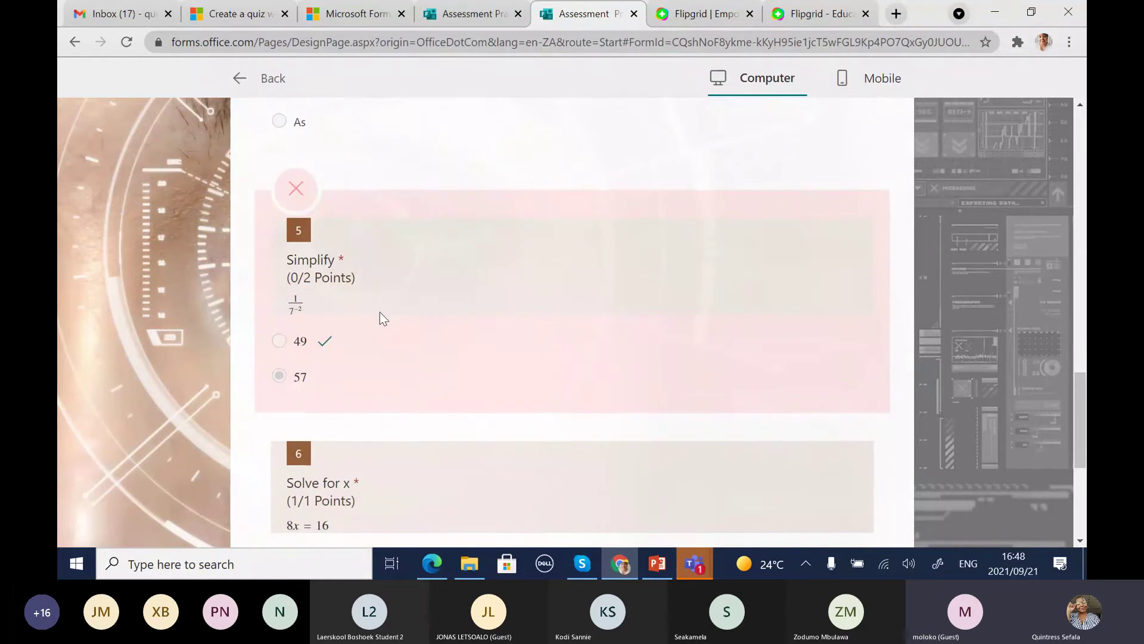
scroll(545, 357, down, 3)
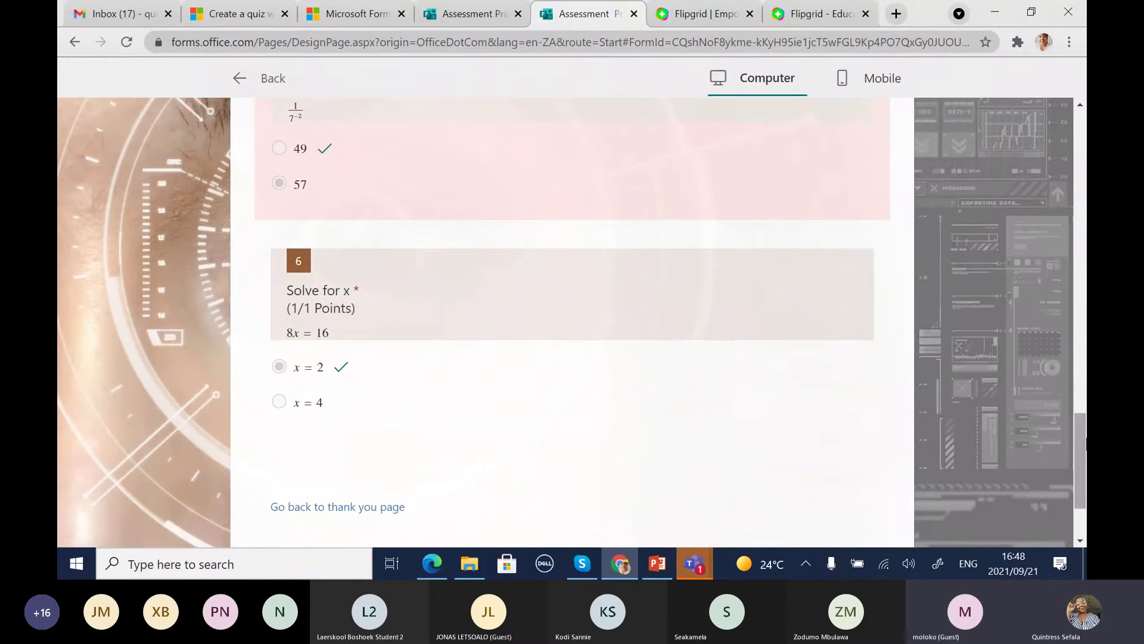
drag(1080, 441, 1080, 159)
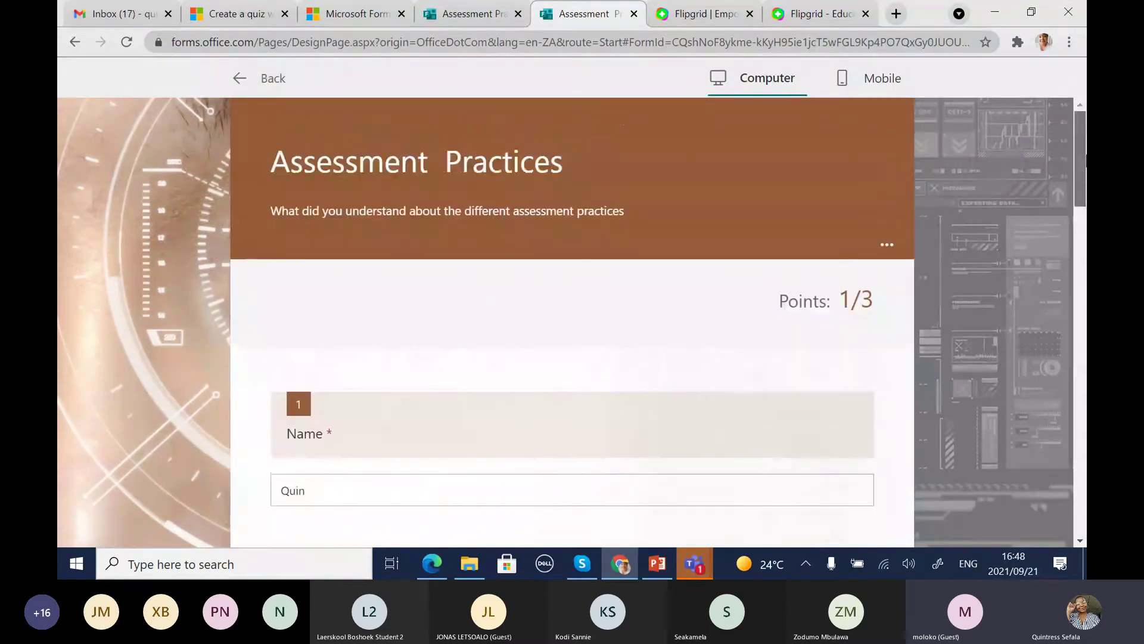
Exit the quiz preview and bring up the Send and collect responses panel
click(247, 79)
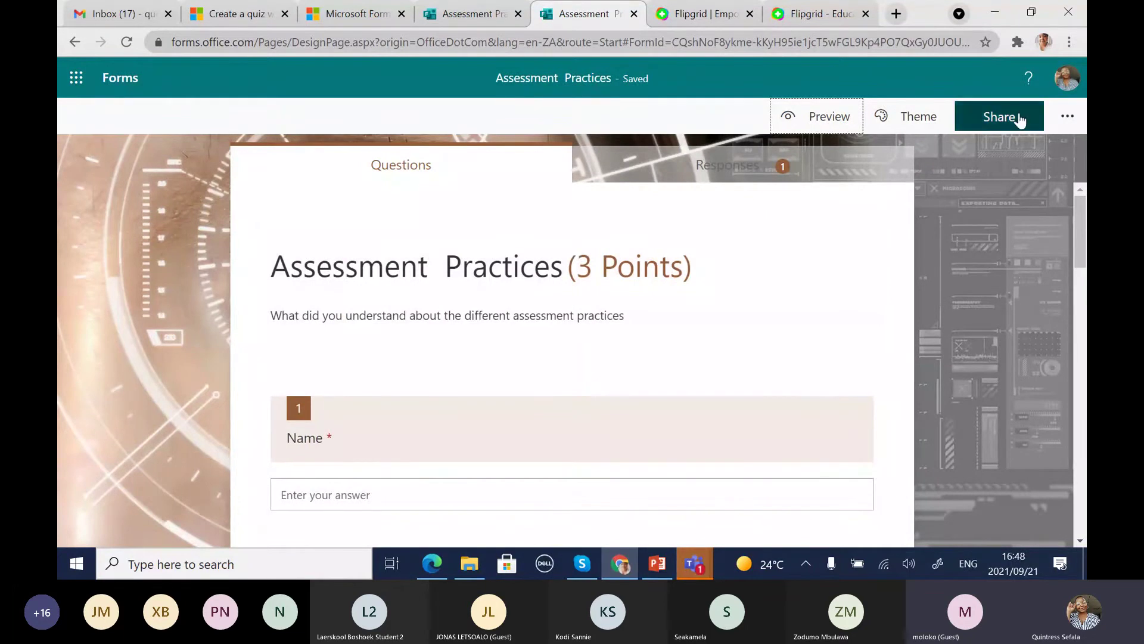
click(977, 117)
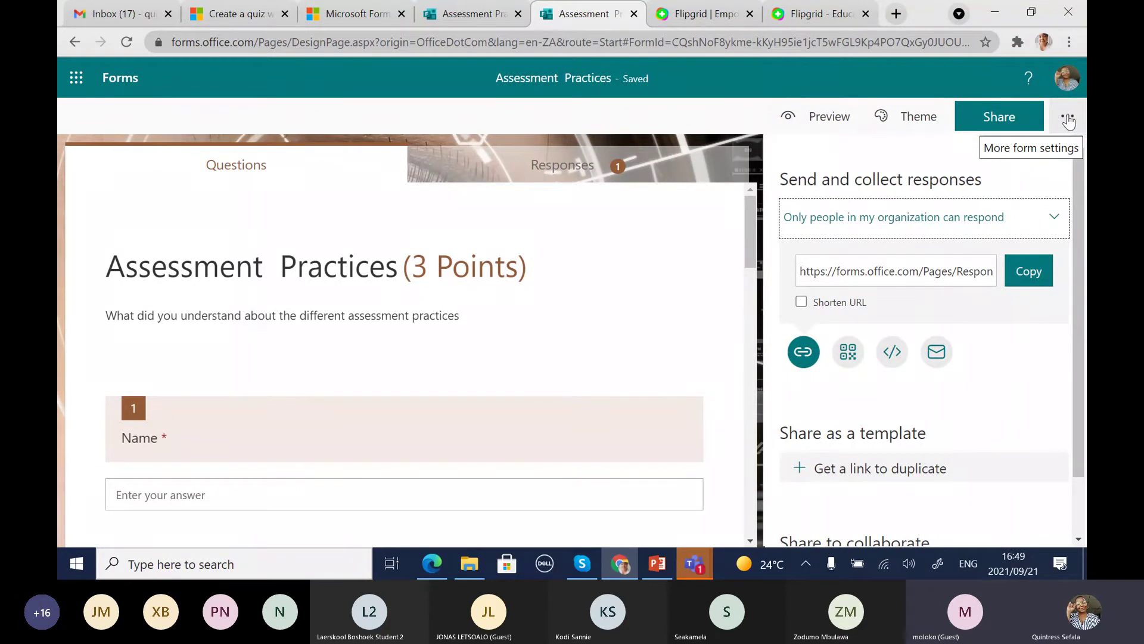
In Settings, switch Who can fill out this form to Anyone can respond, then reopen Share
click(1068, 119)
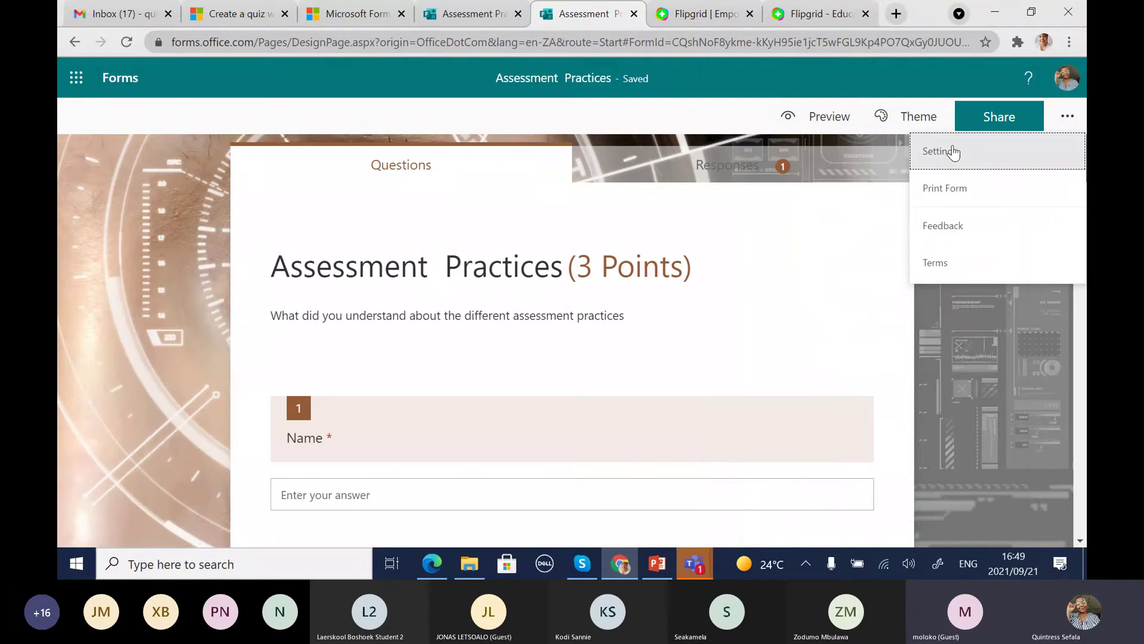
click(976, 154)
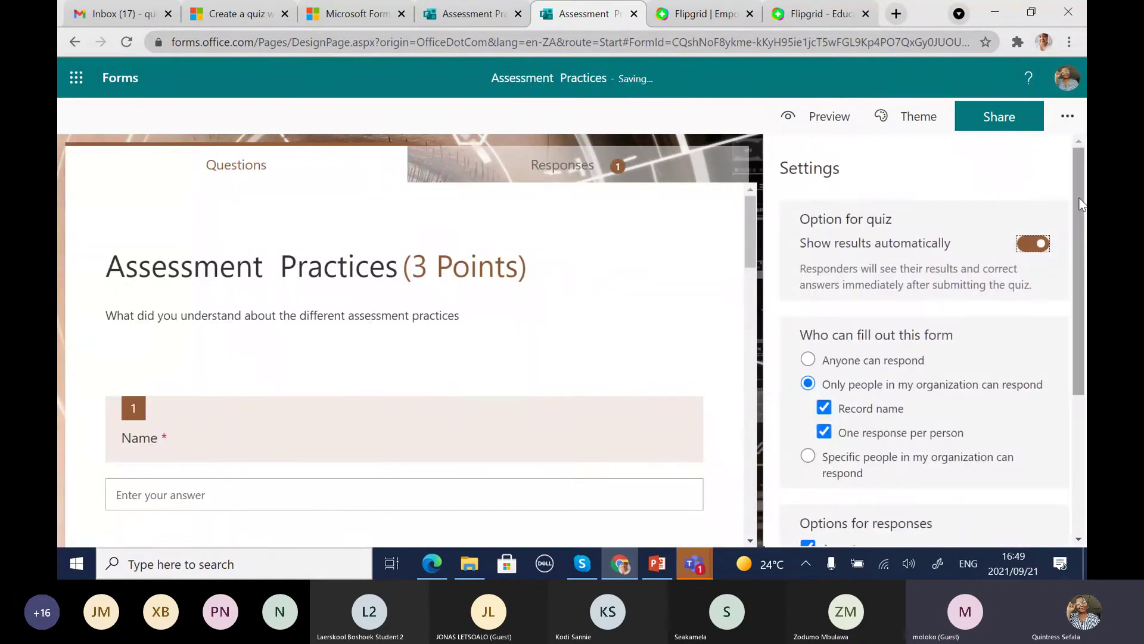
scroll(1081, 204, down, 1)
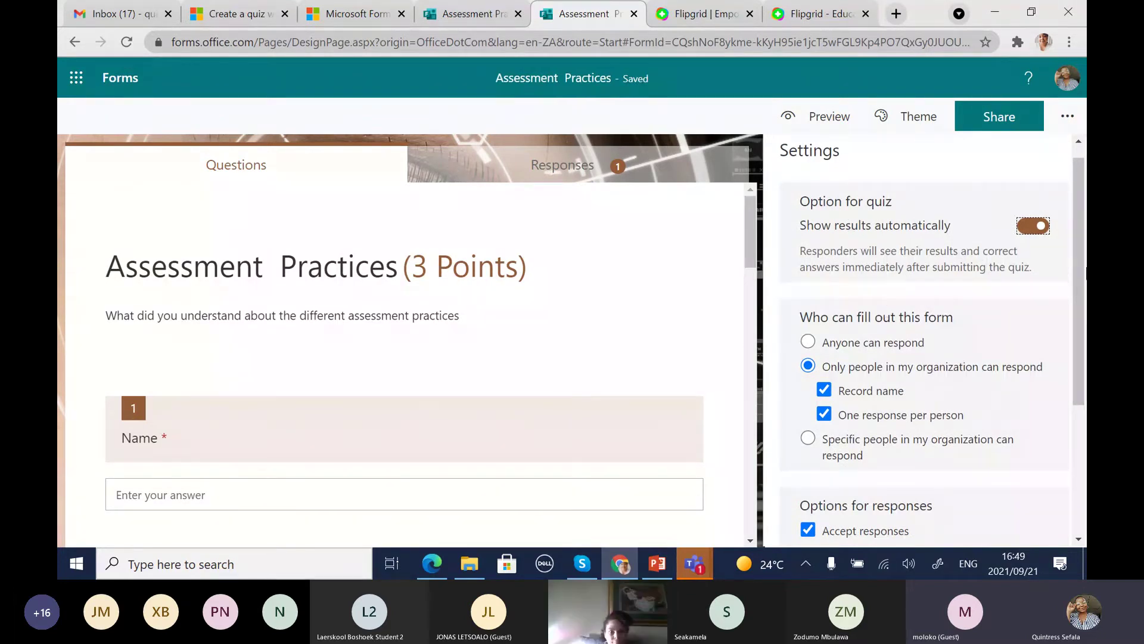
scroll(983, 322, down, 1)
click(809, 256)
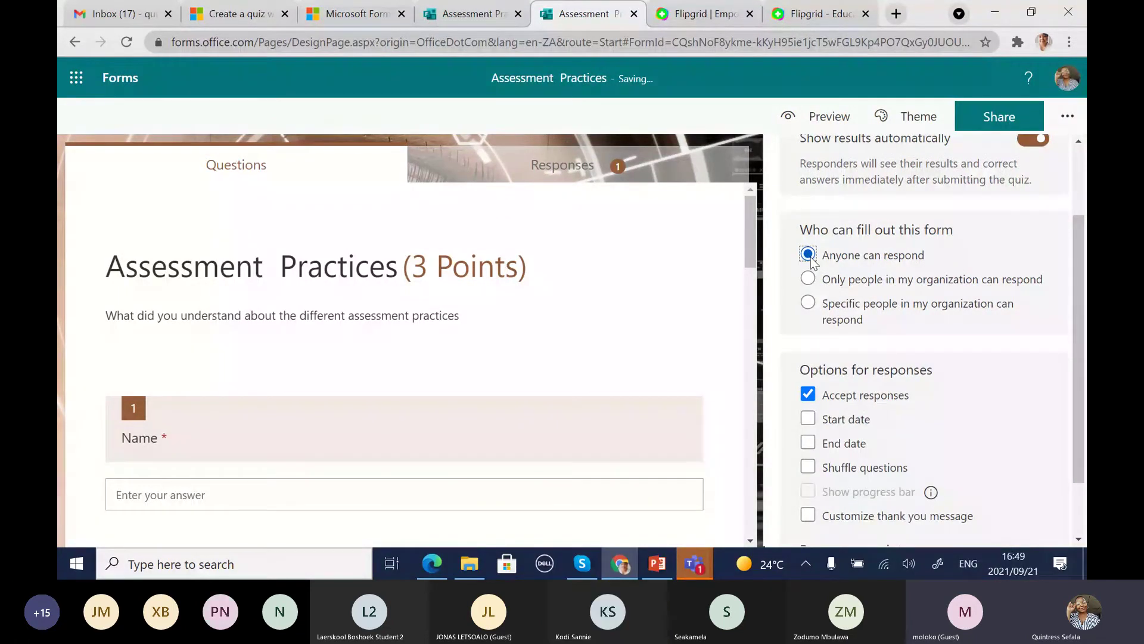
drag(1080, 310, 1080, 354)
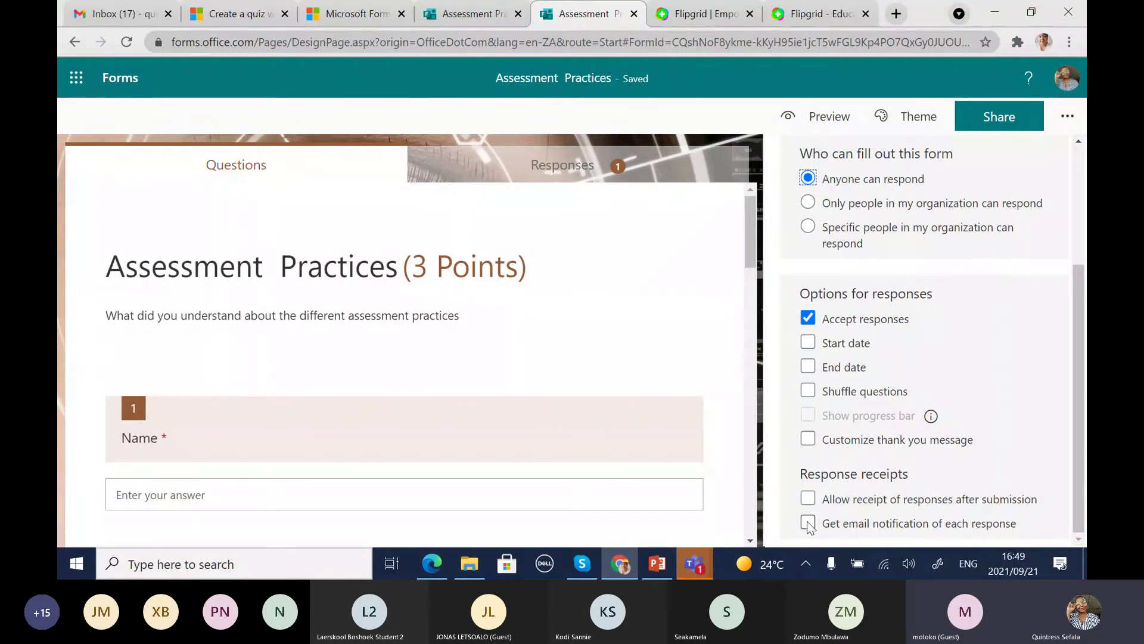
click(996, 125)
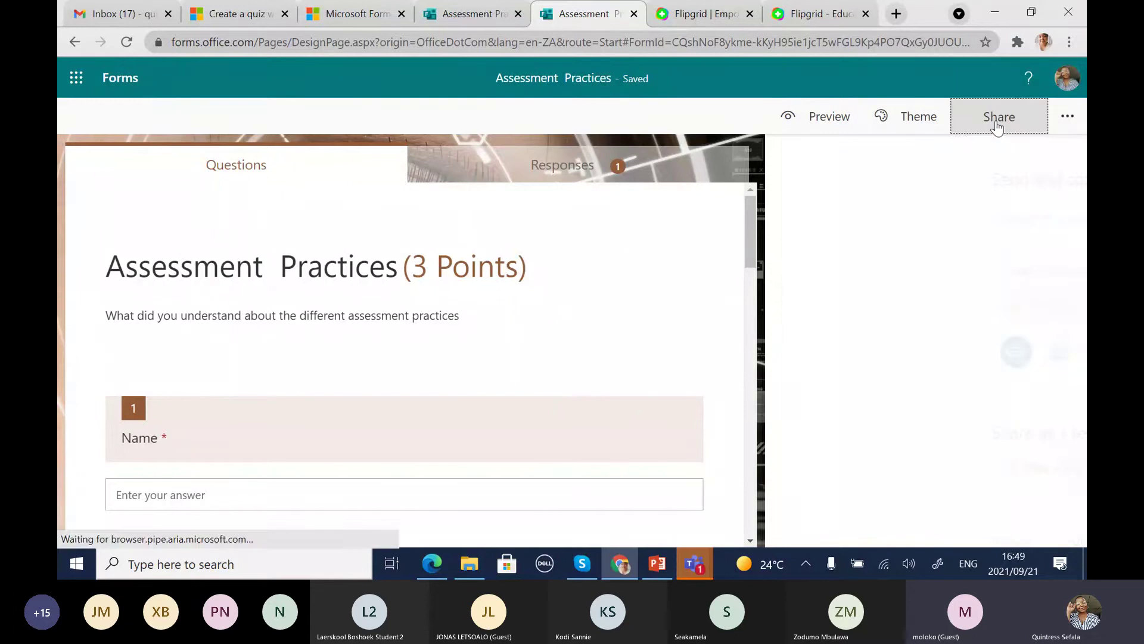
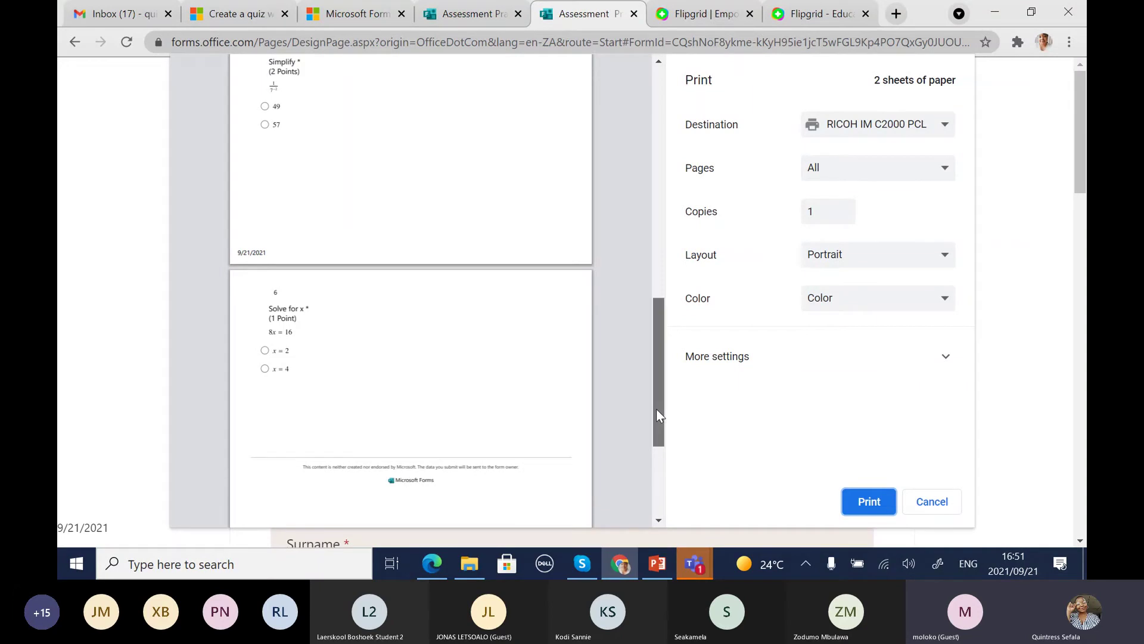
Scroll the print preview back to page 1 and cancel it without printing
drag(656, 409, 657, 173)
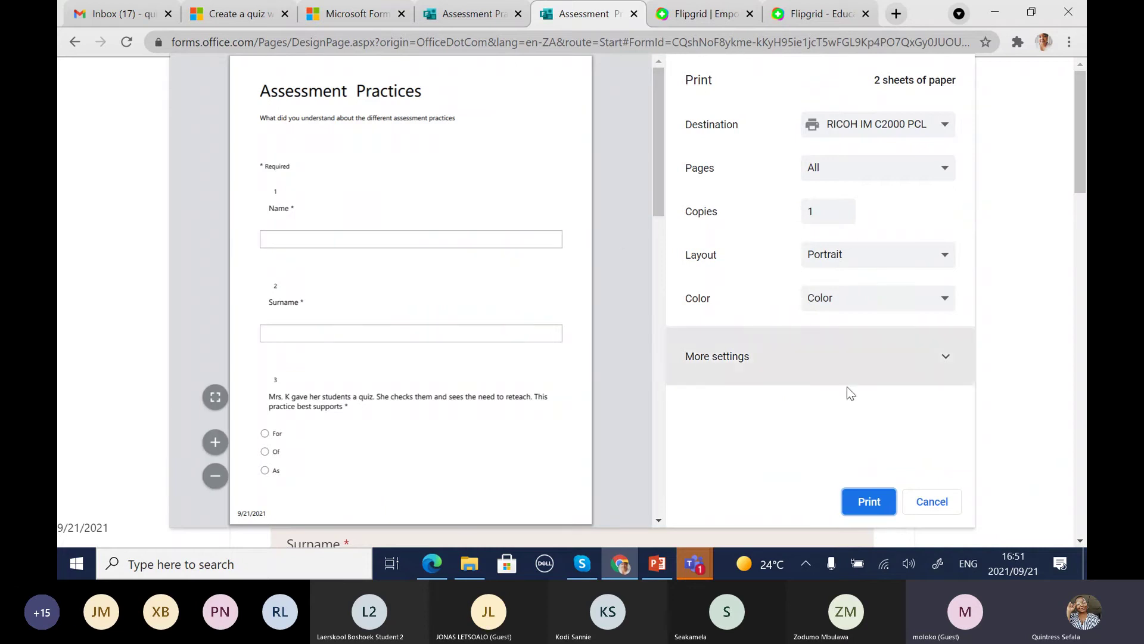
click(930, 502)
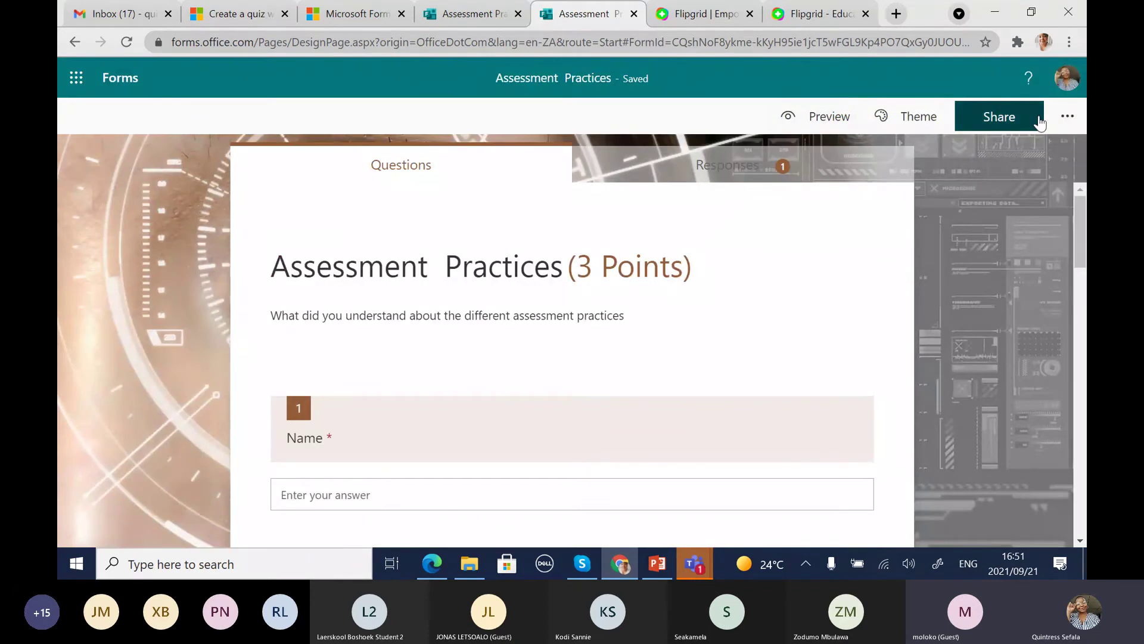
Check the Feedback pane from the extra options menu, close it, and reopen the options list
click(1067, 116)
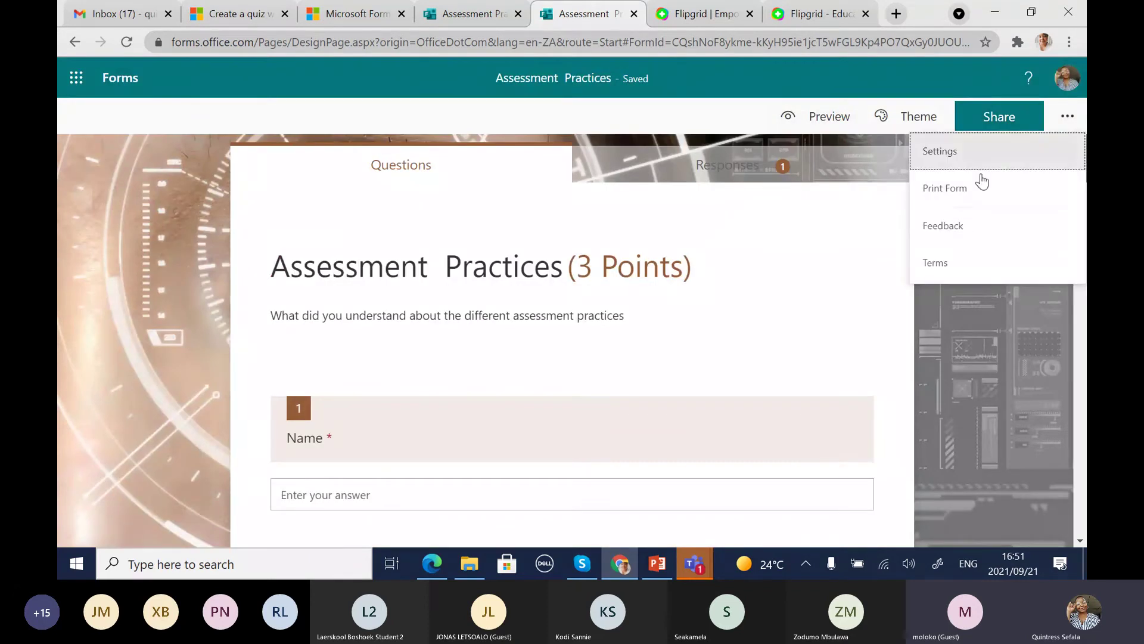
click(939, 227)
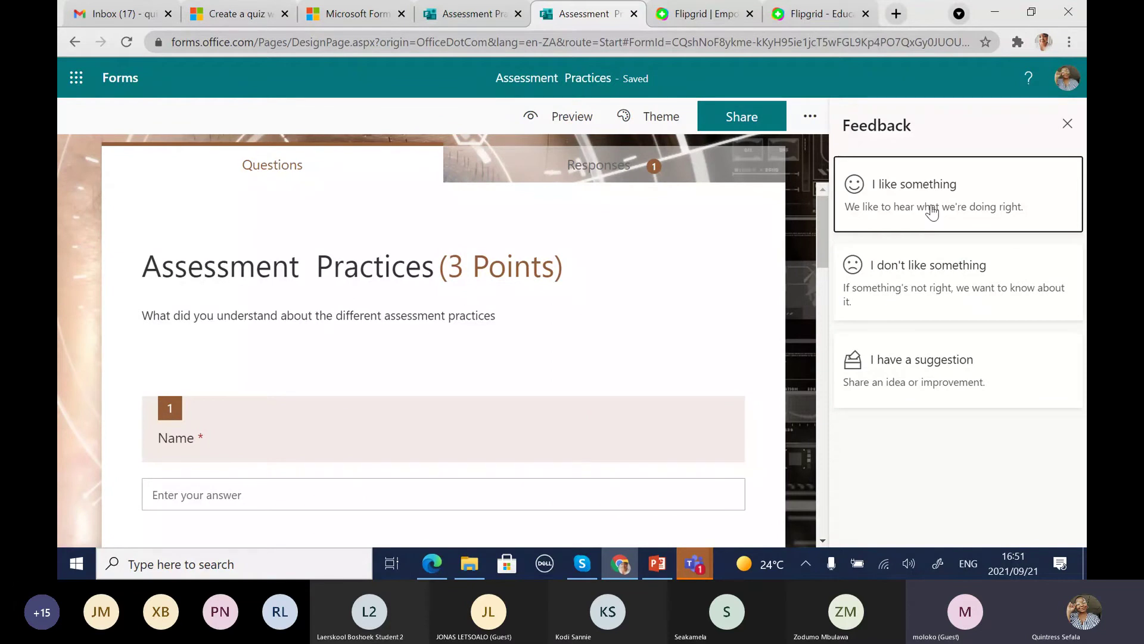
click(1068, 125)
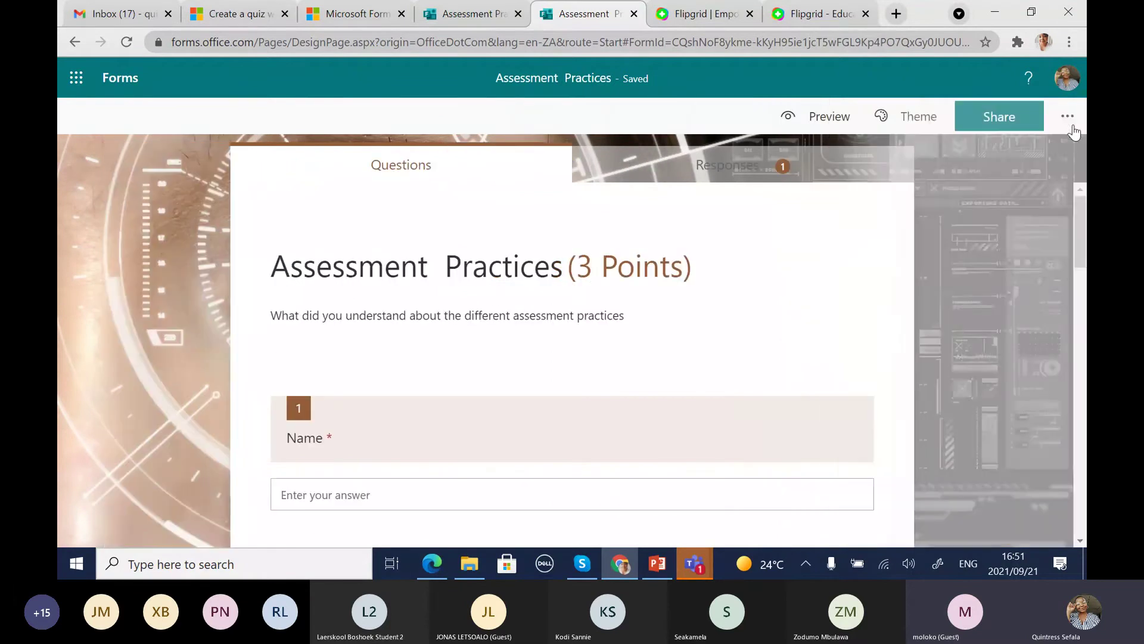
click(1068, 117)
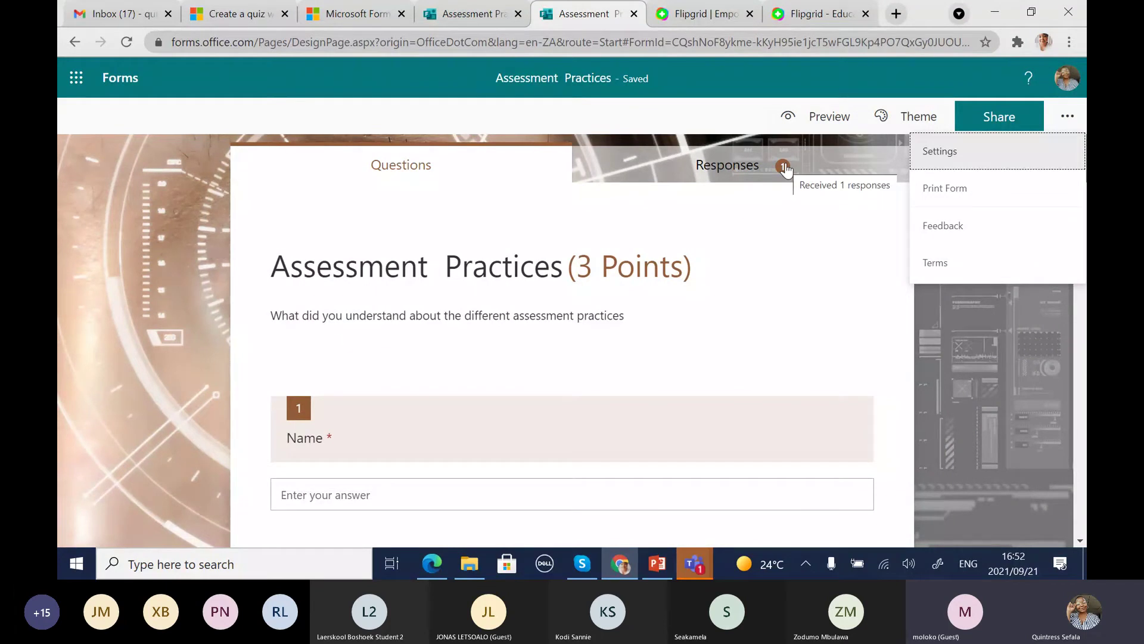
Show the Assessment Practices Responses summary and scroll through each question's pie chart
click(755, 169)
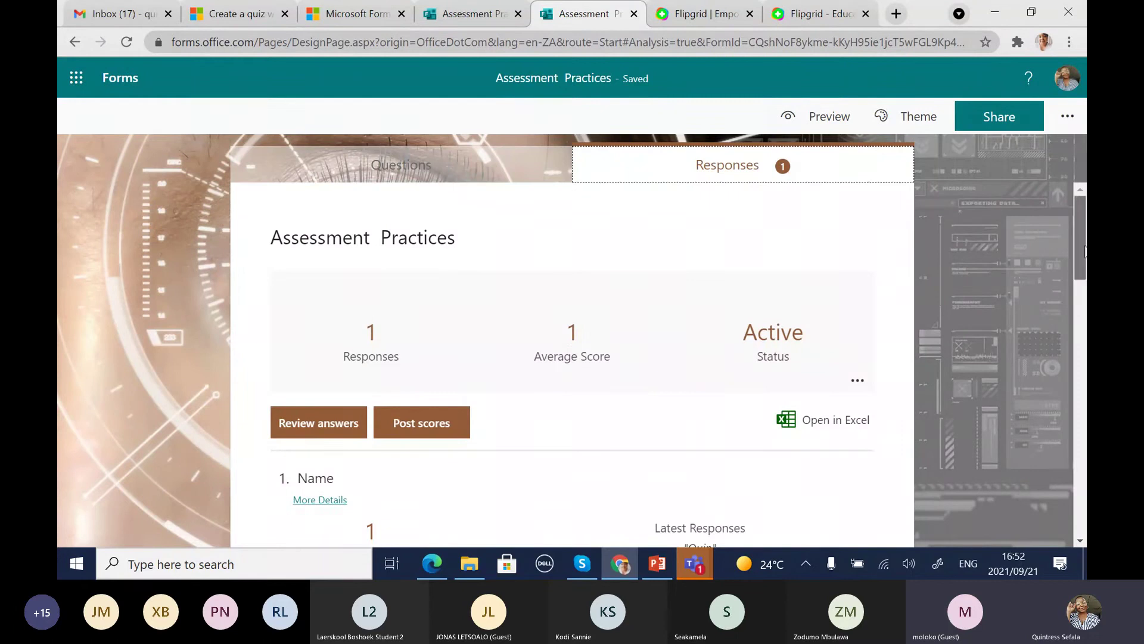
drag(1084, 250, 1086, 305)
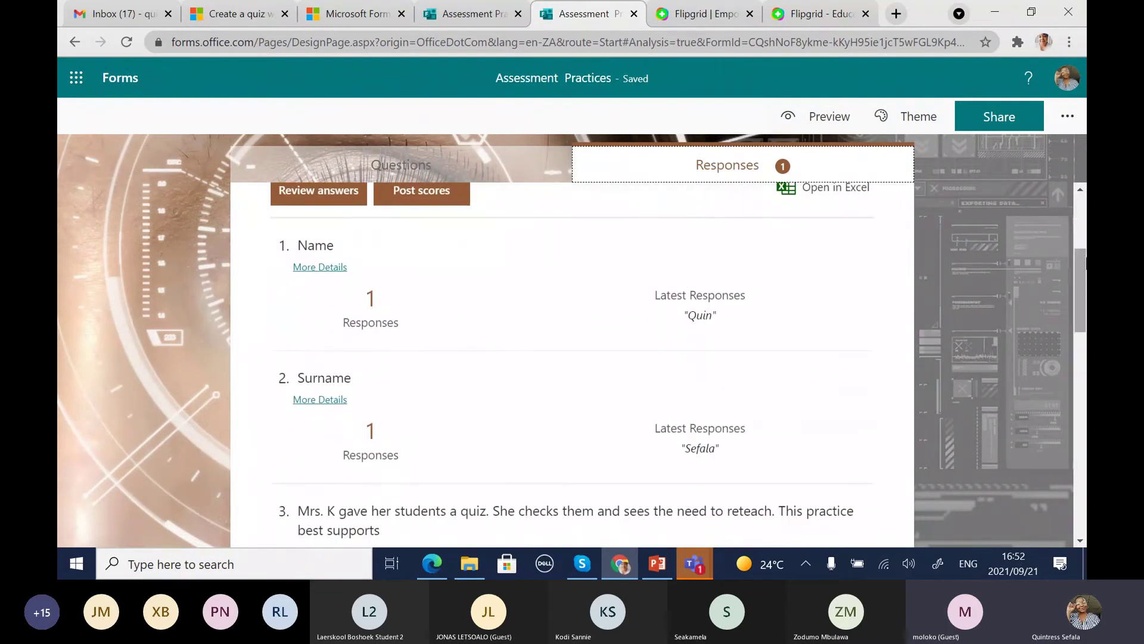
drag(1086, 292, 1086, 357)
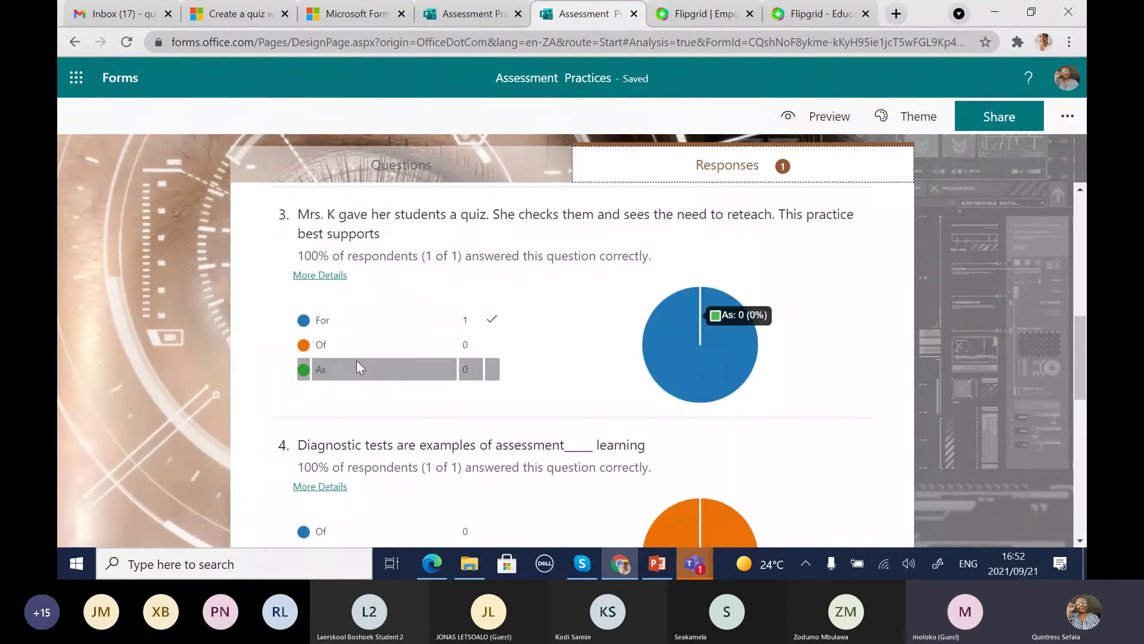
drag(1086, 358, 1077, 220)
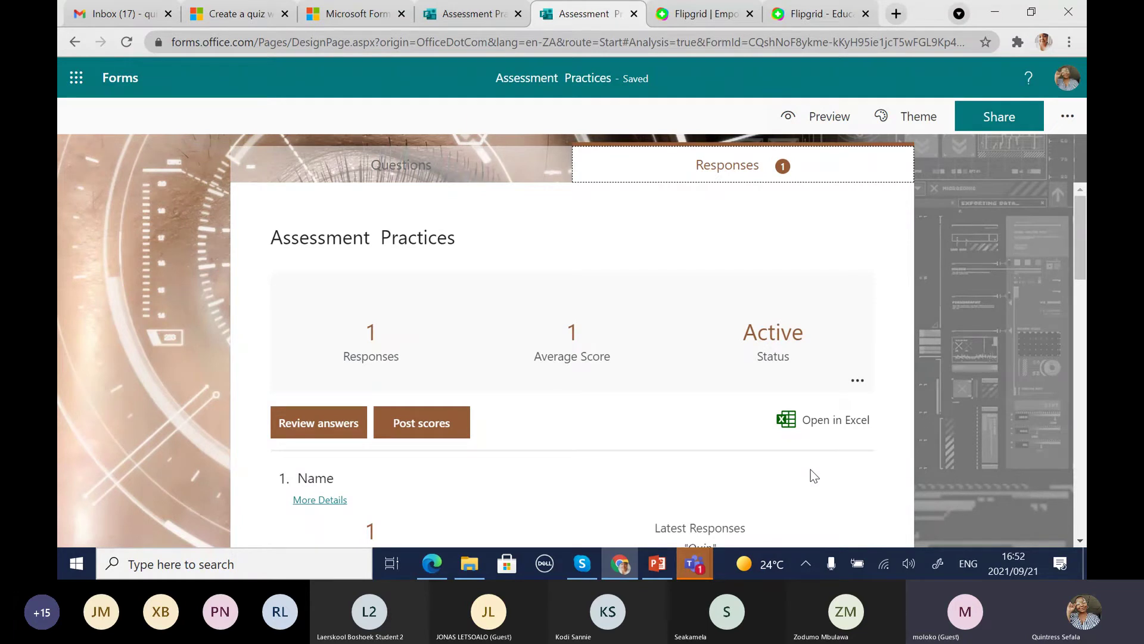
Export the responses to 'Assessment Practices.xlsx' and open the downloaded workbook
click(821, 426)
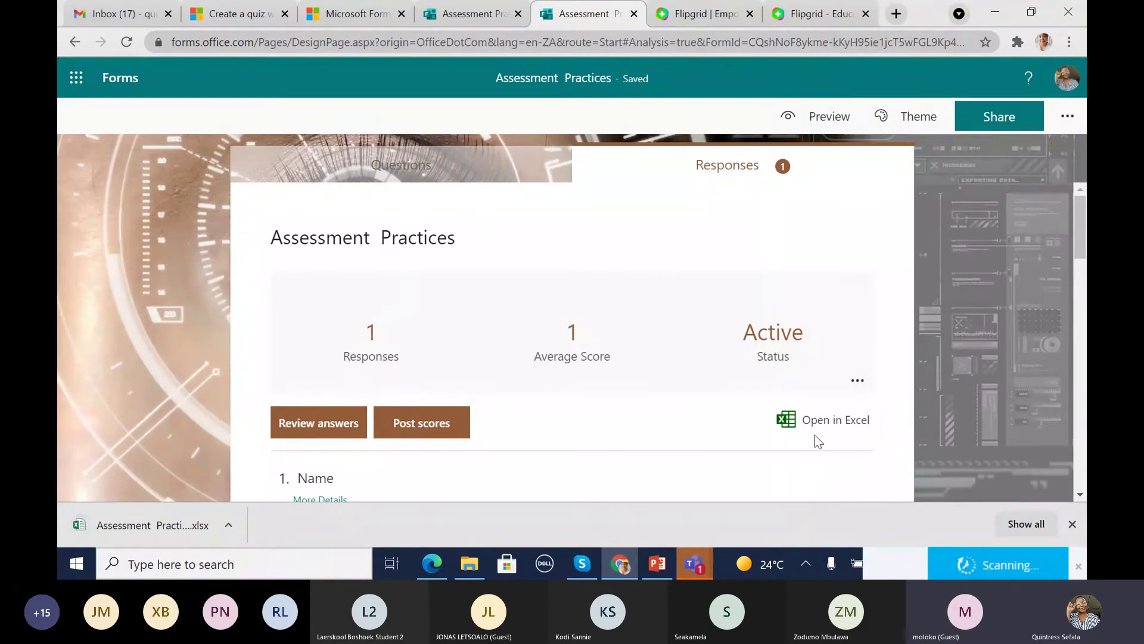
click(155, 531)
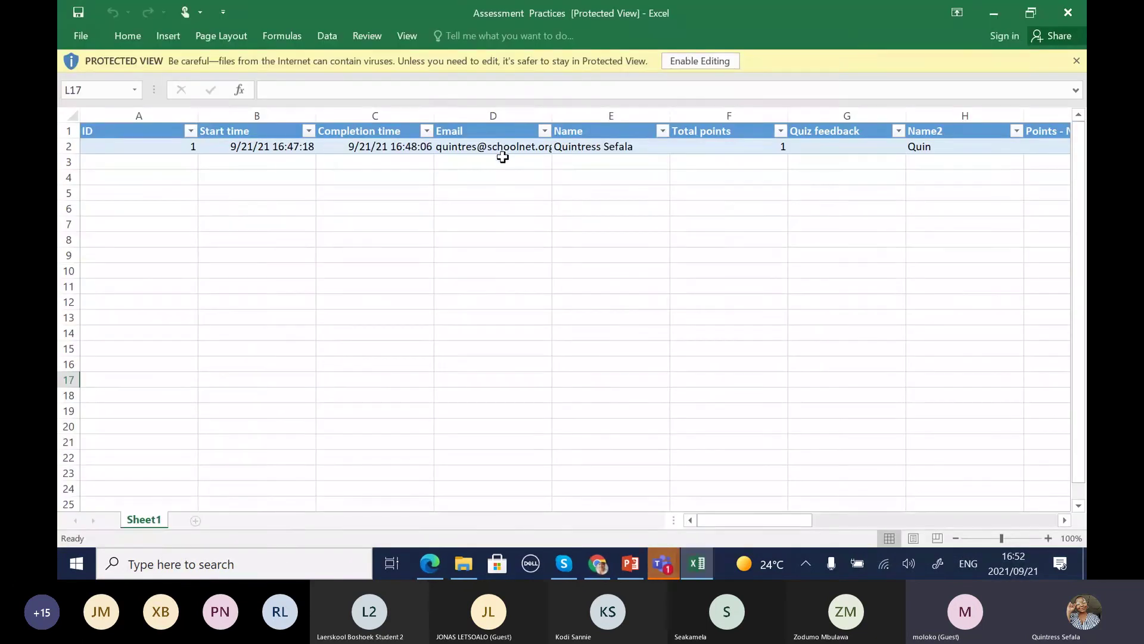
Step through the response row's cells: start and completion times, email, name, points and answers
click(503, 158)
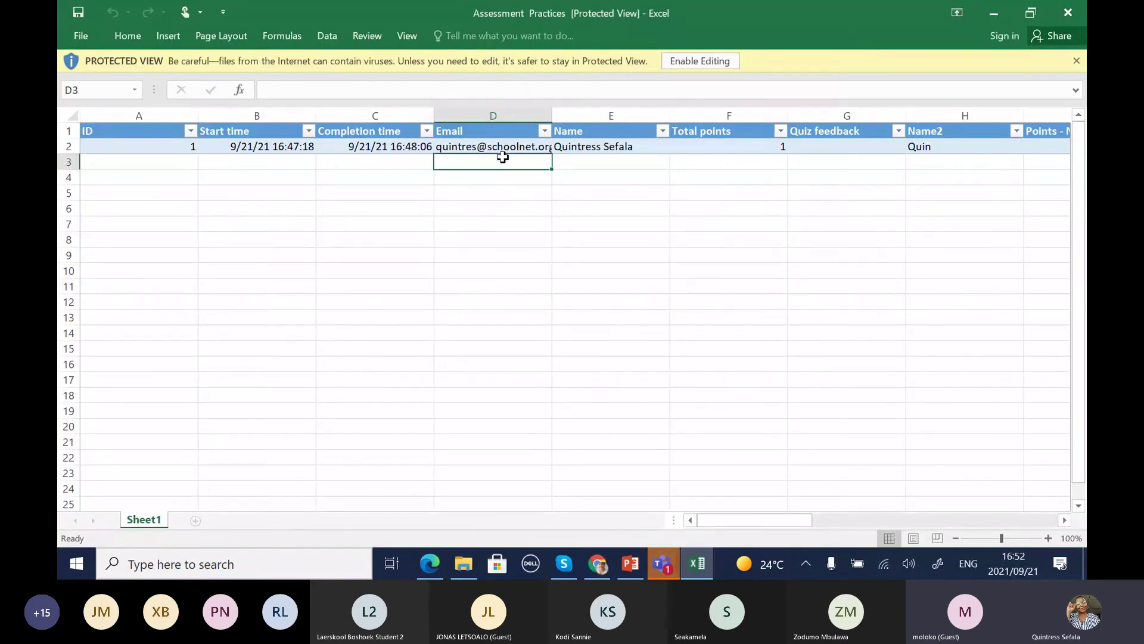
key(Up)
key(Left)
key(Left)
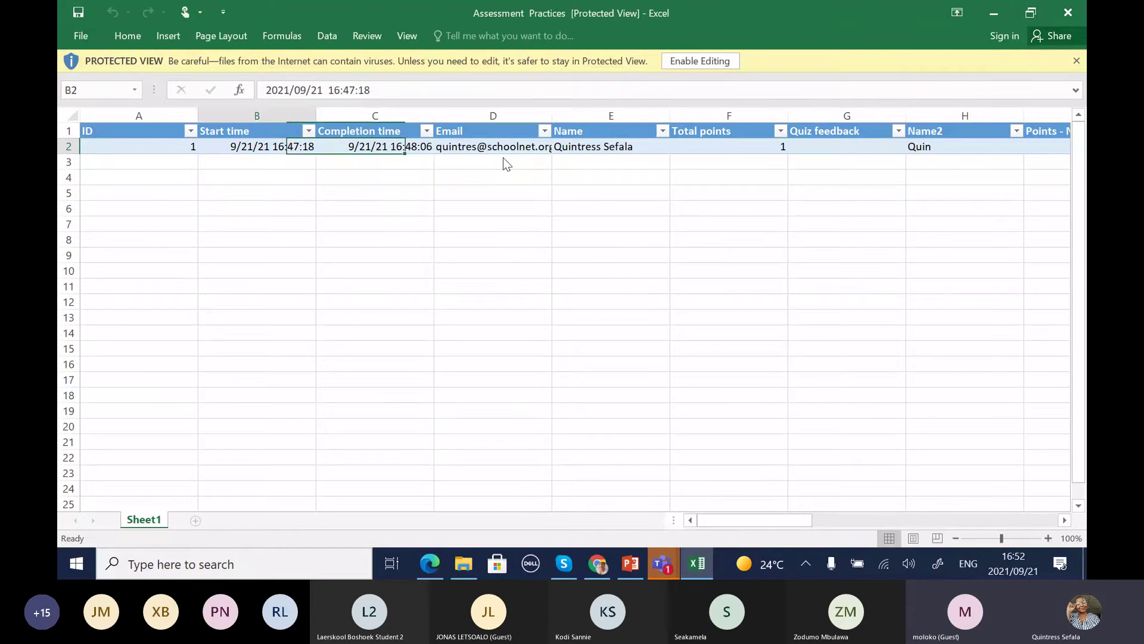
key(Right)
key(Left)
key(Right)
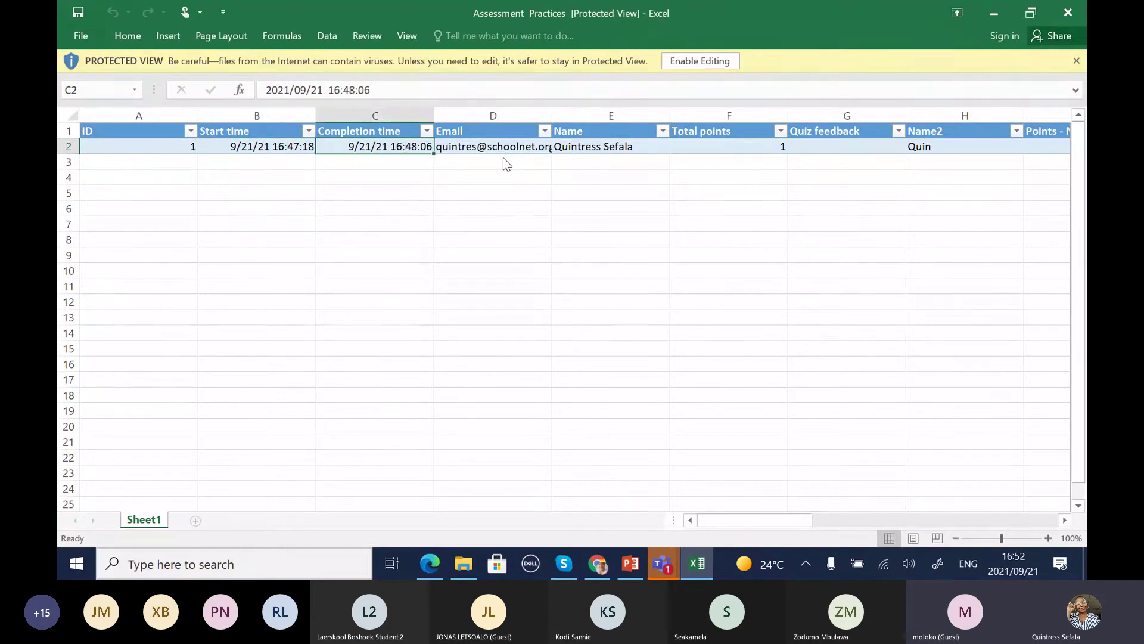
key(Right)
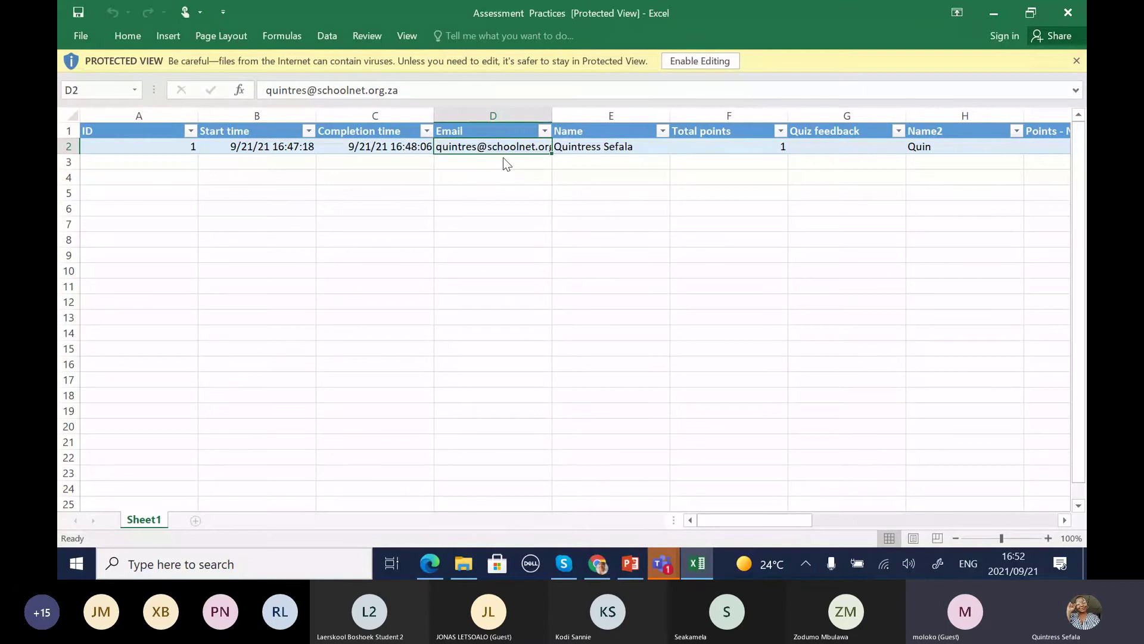
key(Right)
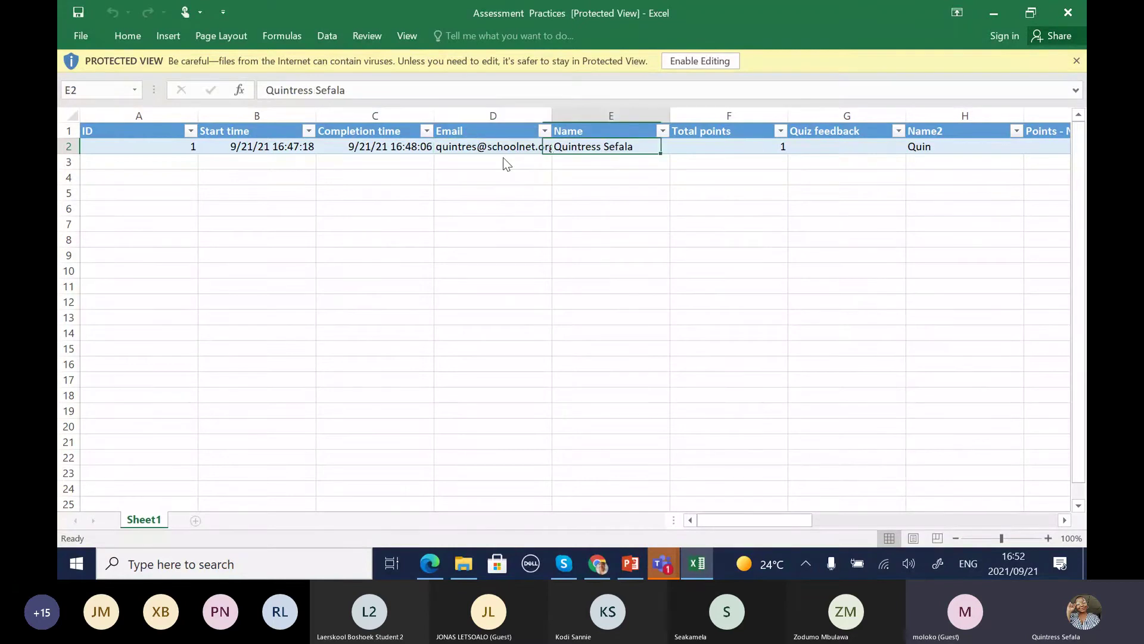
key(Right)
key(Right)
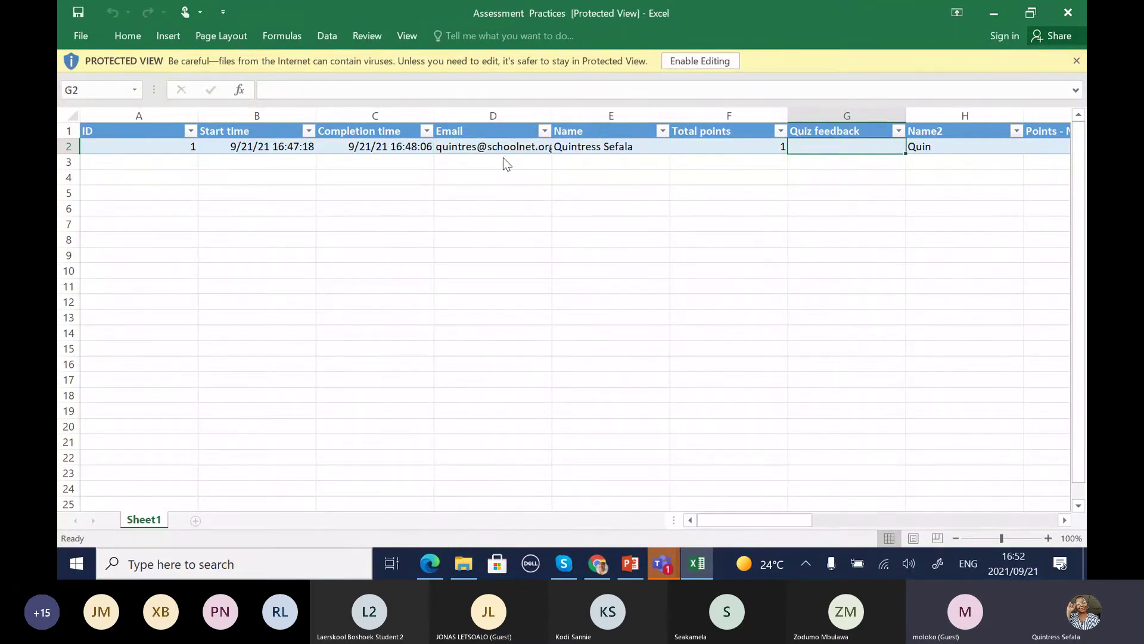
key(Left)
key(Right)
key(Right)
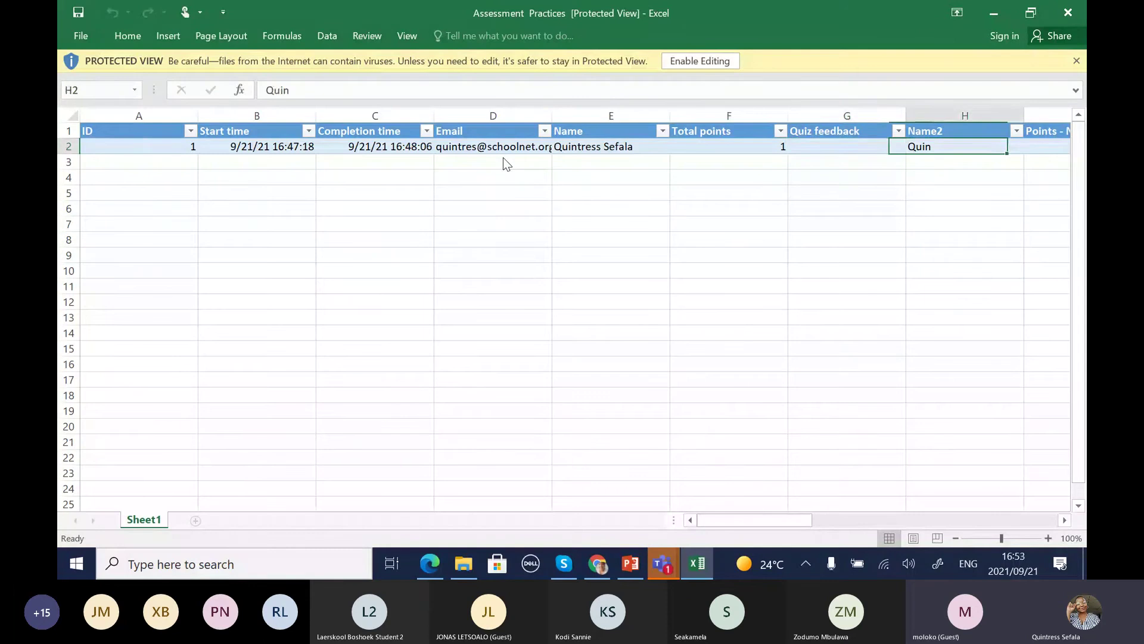
key(Right)
key(Right)
key(Right)
key(Right)
key(Right)
key(Right)
key(Right)
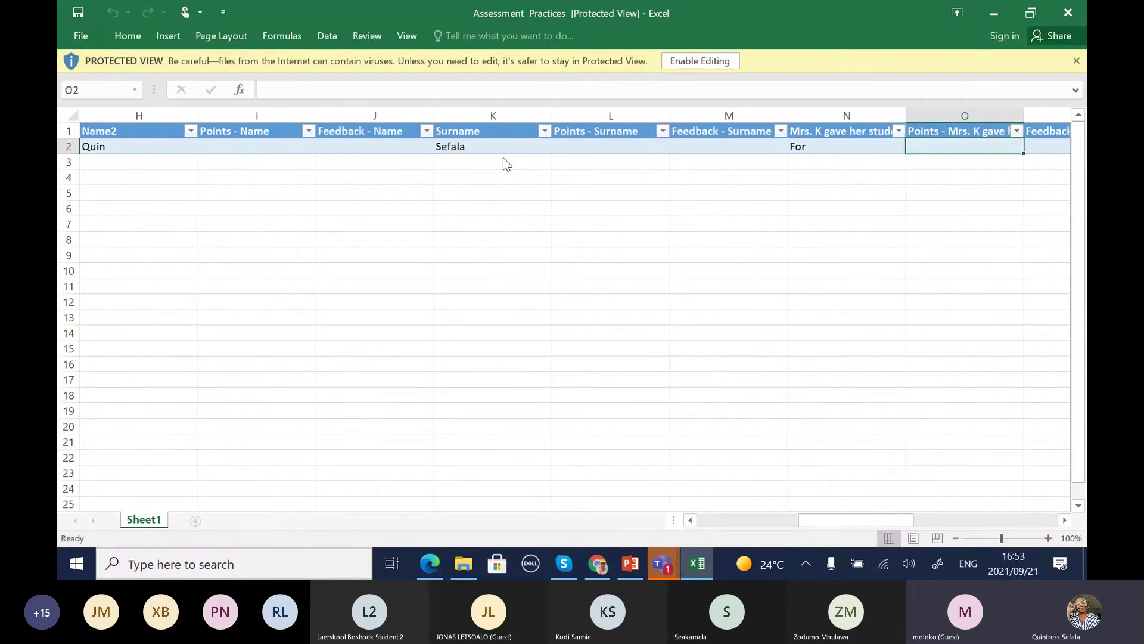
key(Left)
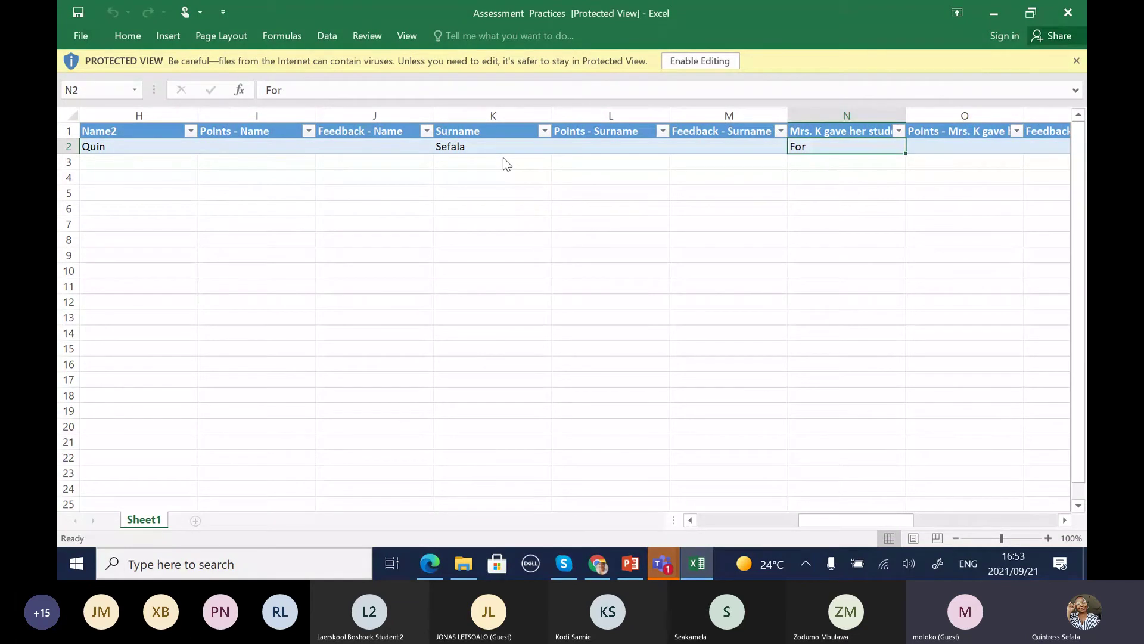
Enable editing, then select the Points - Name column and a cell range to inspect them
click(707, 59)
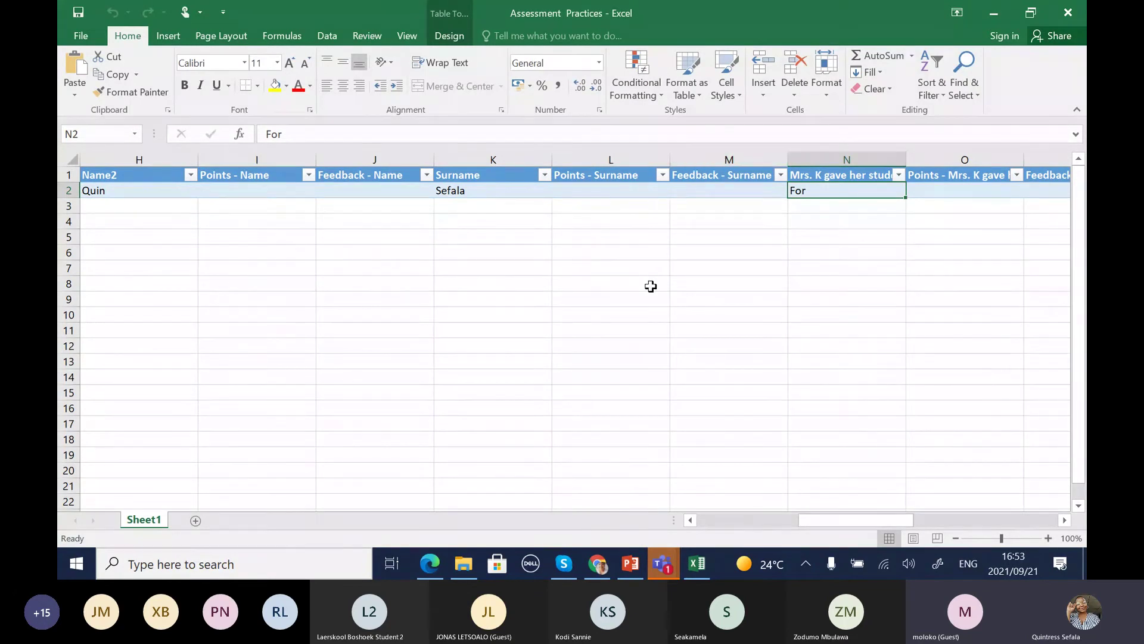
click(256, 159)
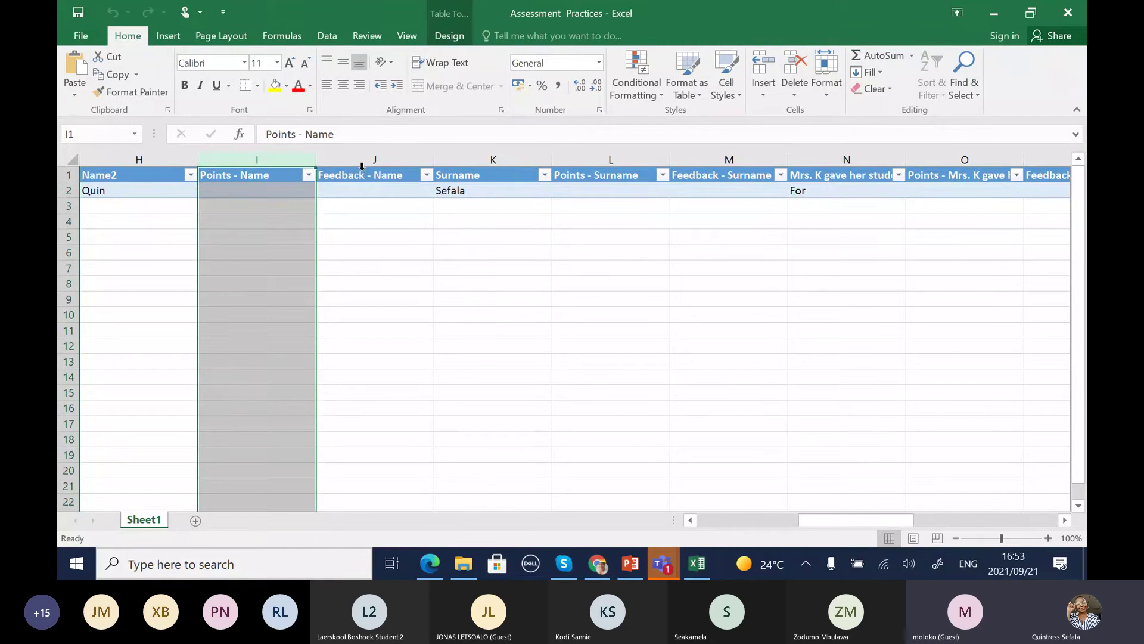
click(382, 213)
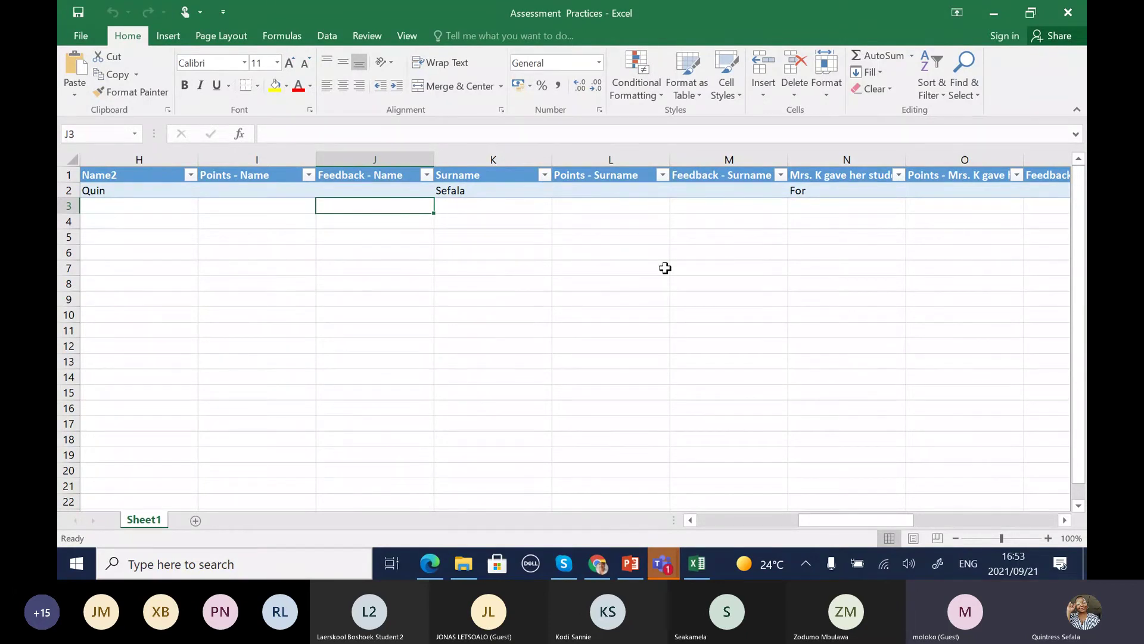
drag(666, 268, 728, 284)
click(672, 313)
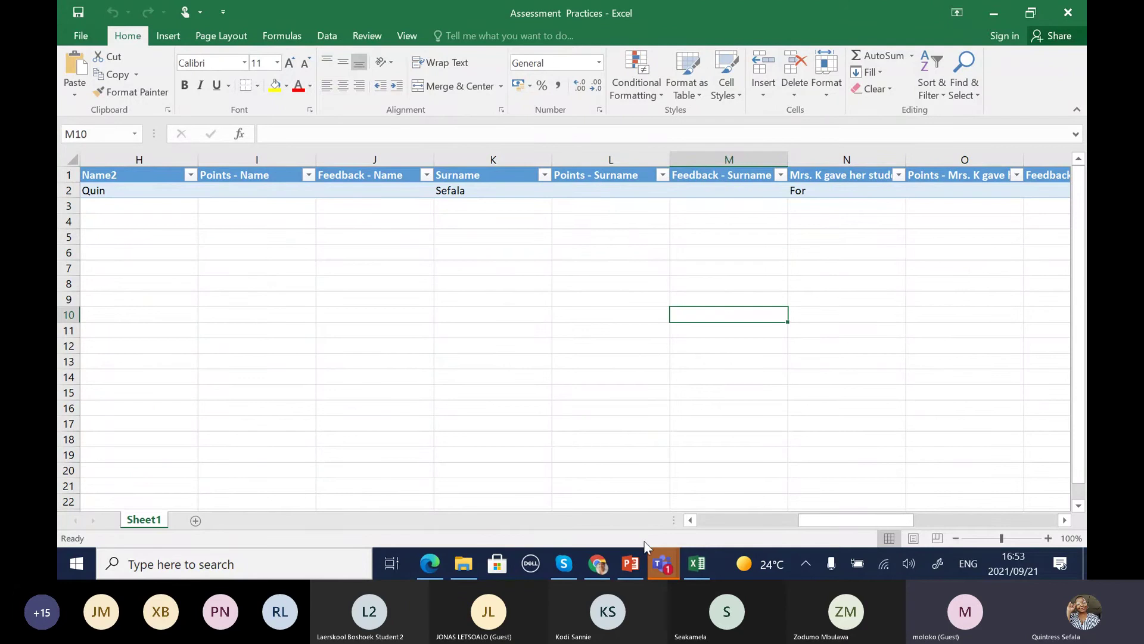
Return to the Forms editor, go to the Forms home, and open Grade 9 Exponents Assessment
click(603, 573)
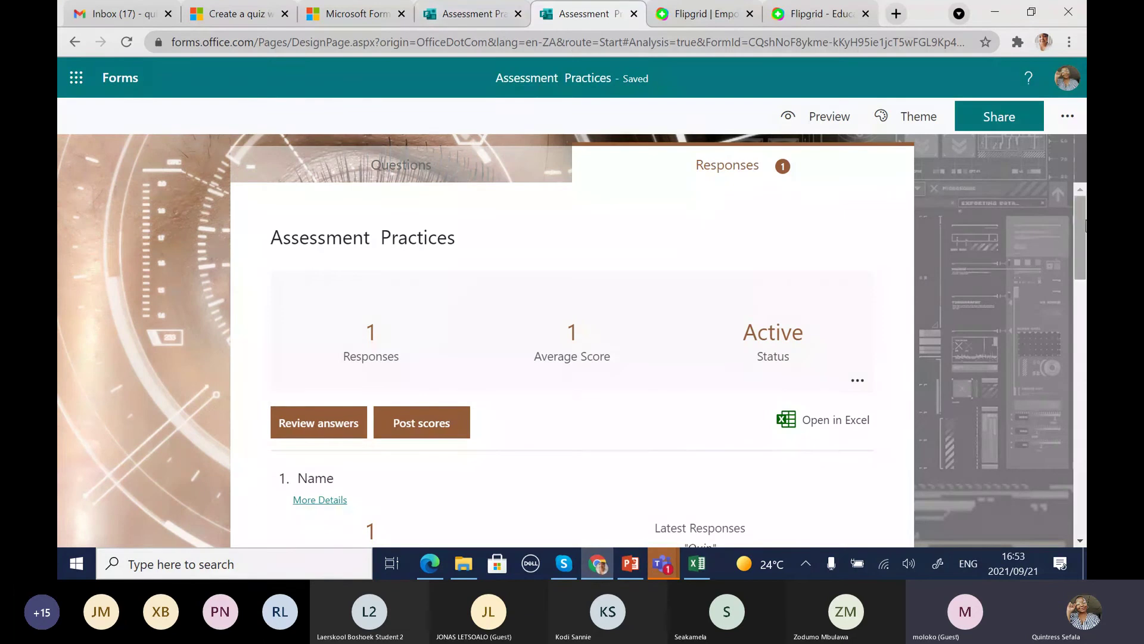
drag(1086, 225, 1086, 279)
scroll(1086, 279, up, 5)
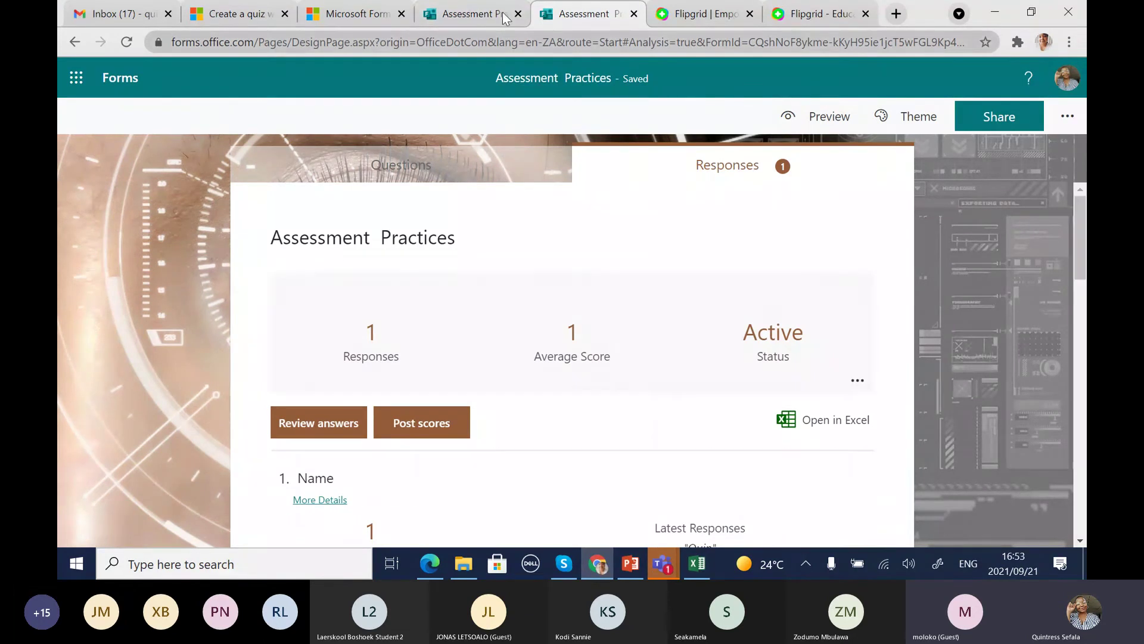
click(470, 13)
click(984, 285)
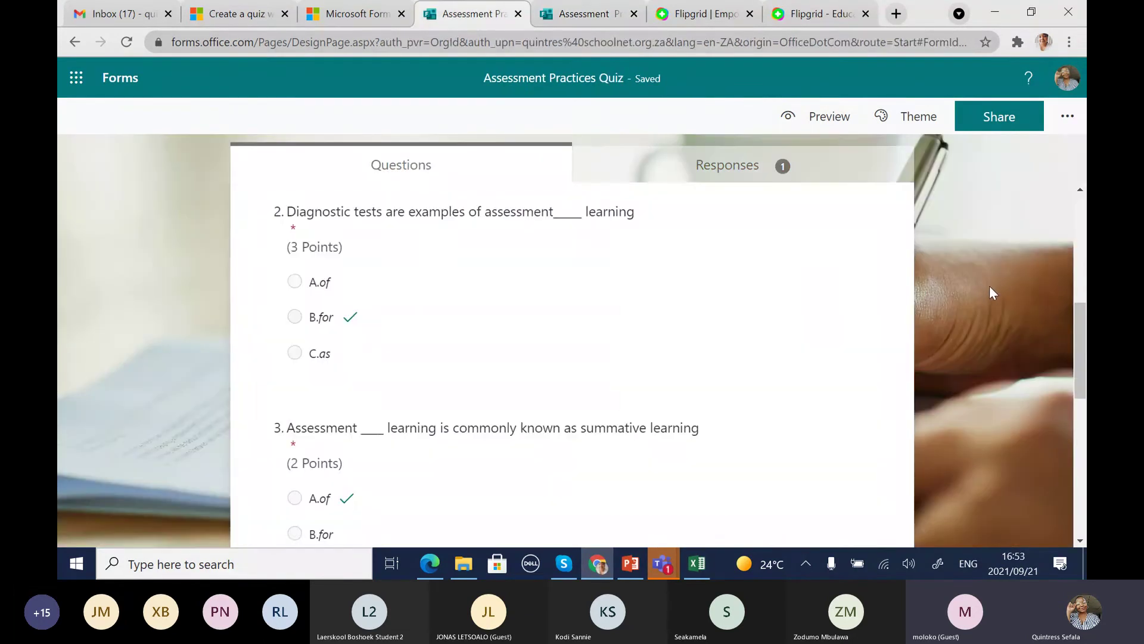
click(115, 82)
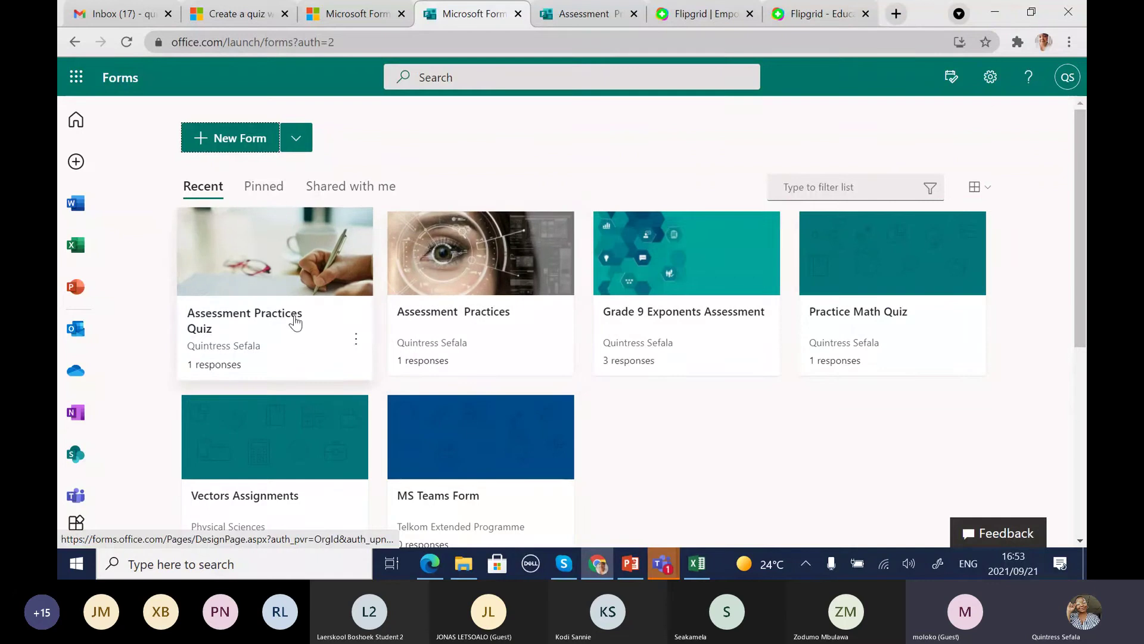
click(752, 344)
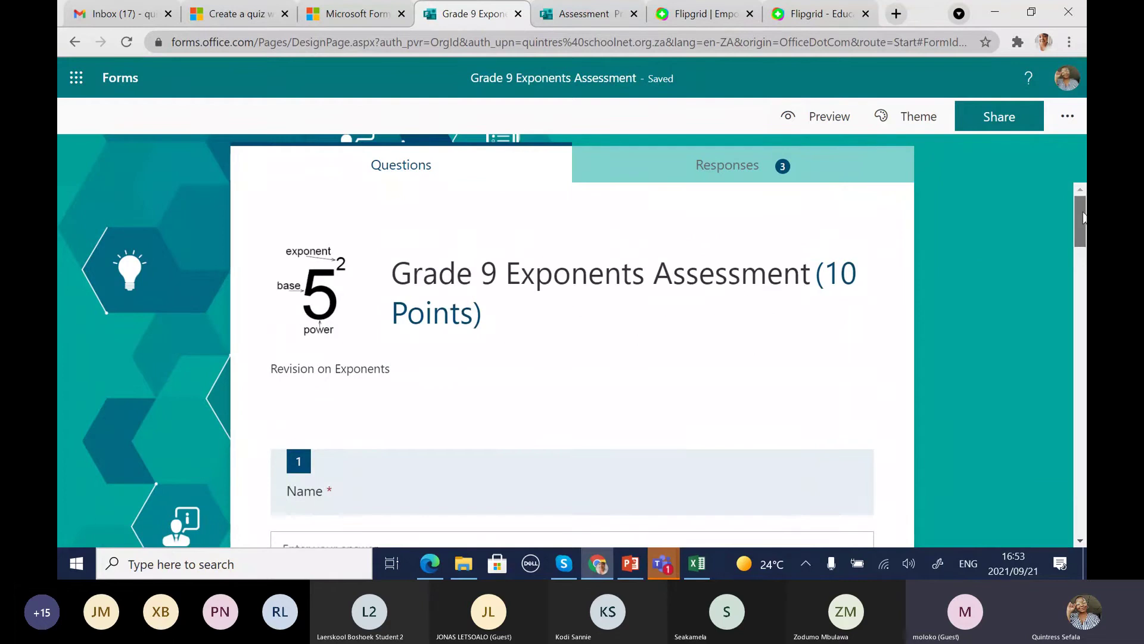
Scroll the Grade 9 Exponents questions, then show its summary: 3 responses, 7.3 average
drag(1081, 221, 1082, 448)
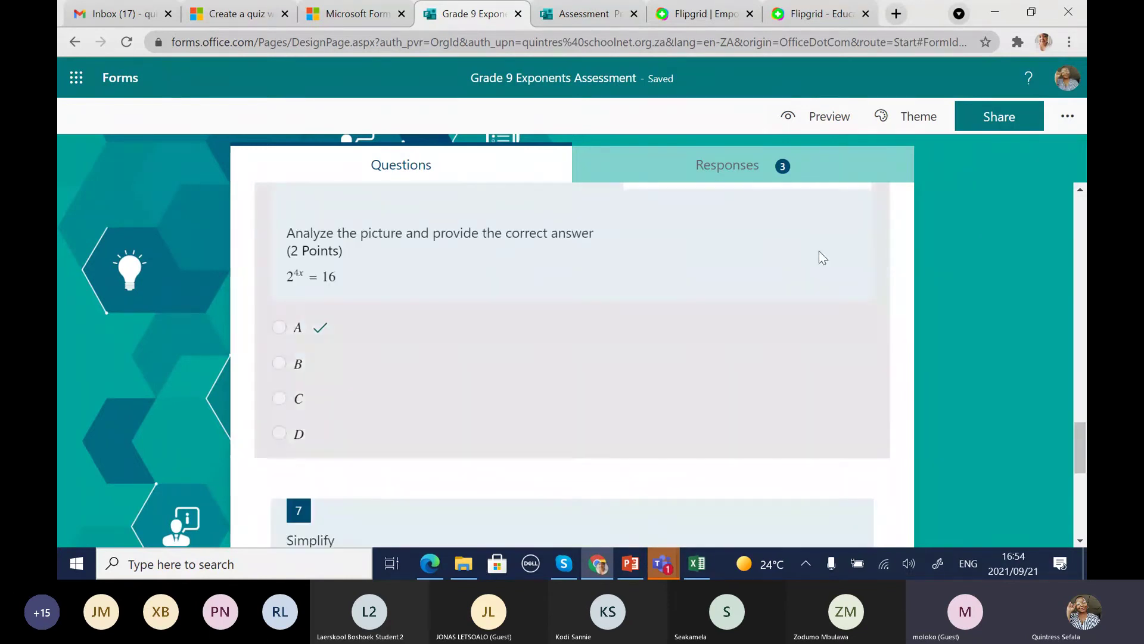
click(739, 173)
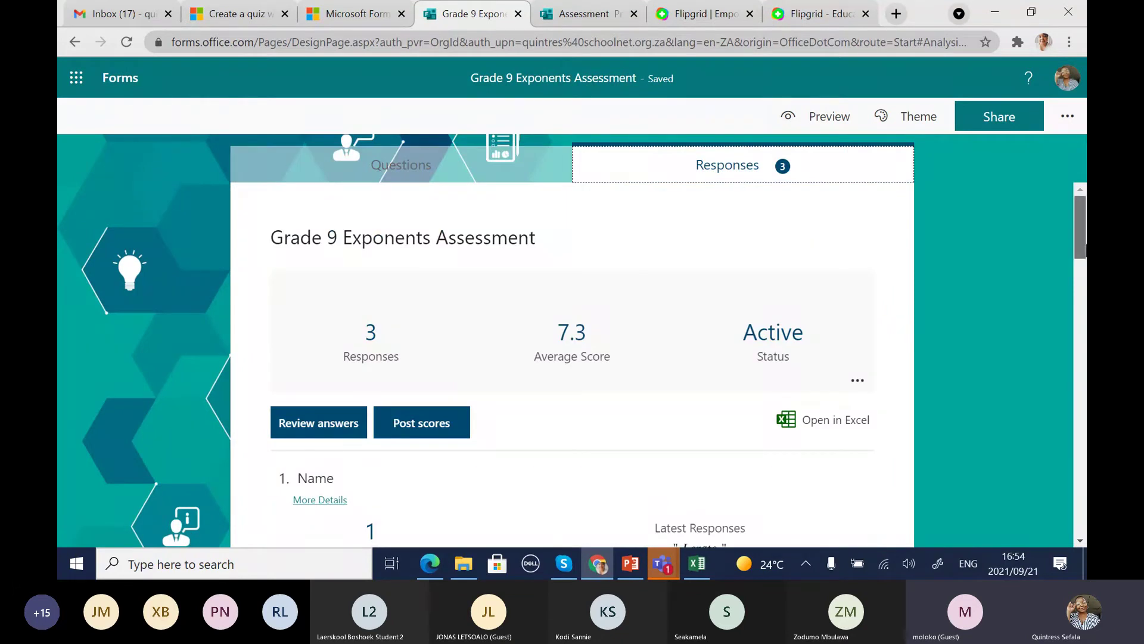
Review each question's response pie chart, then return to the 'Revision on Exponents' questions
scroll(924, 334, down, 1)
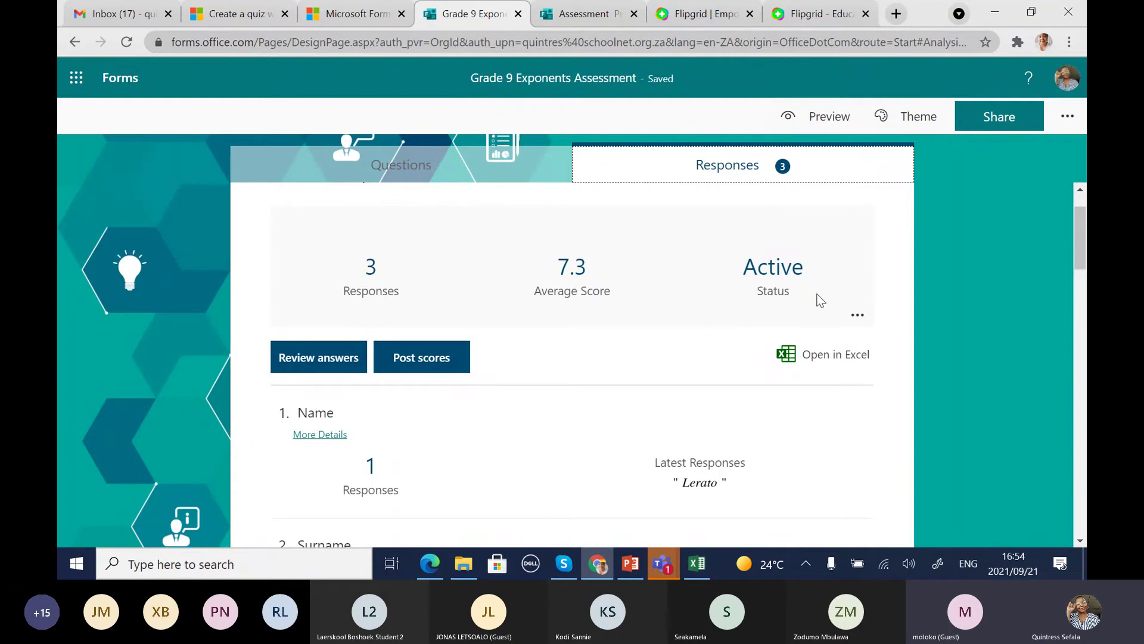
click(858, 316)
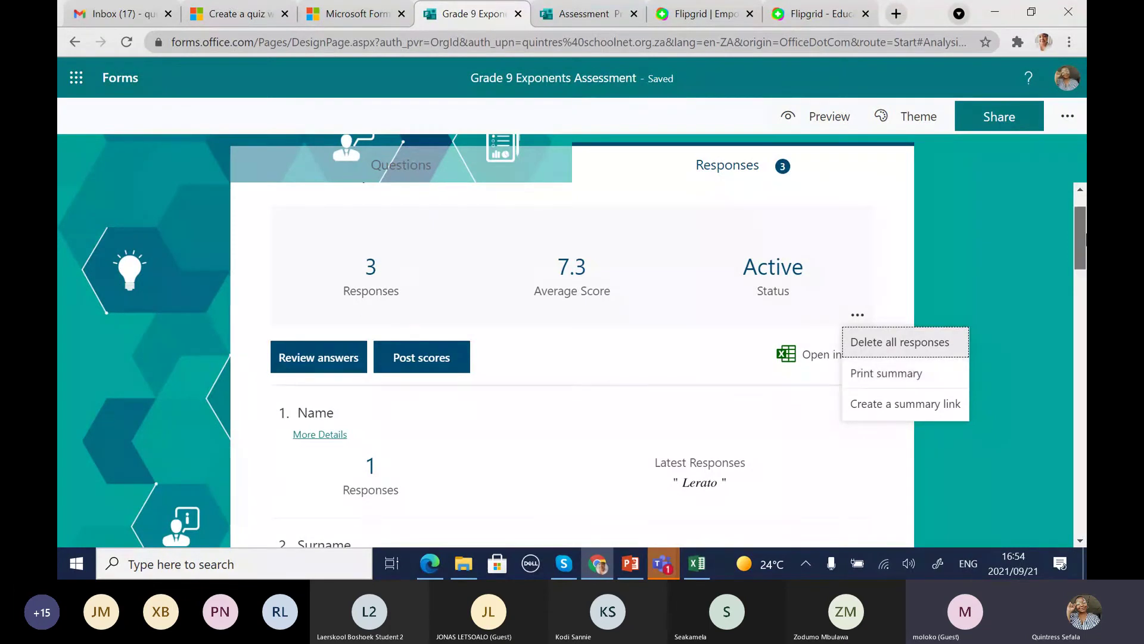
scroll(1082, 280, down, 4)
drag(1081, 284, 1079, 441)
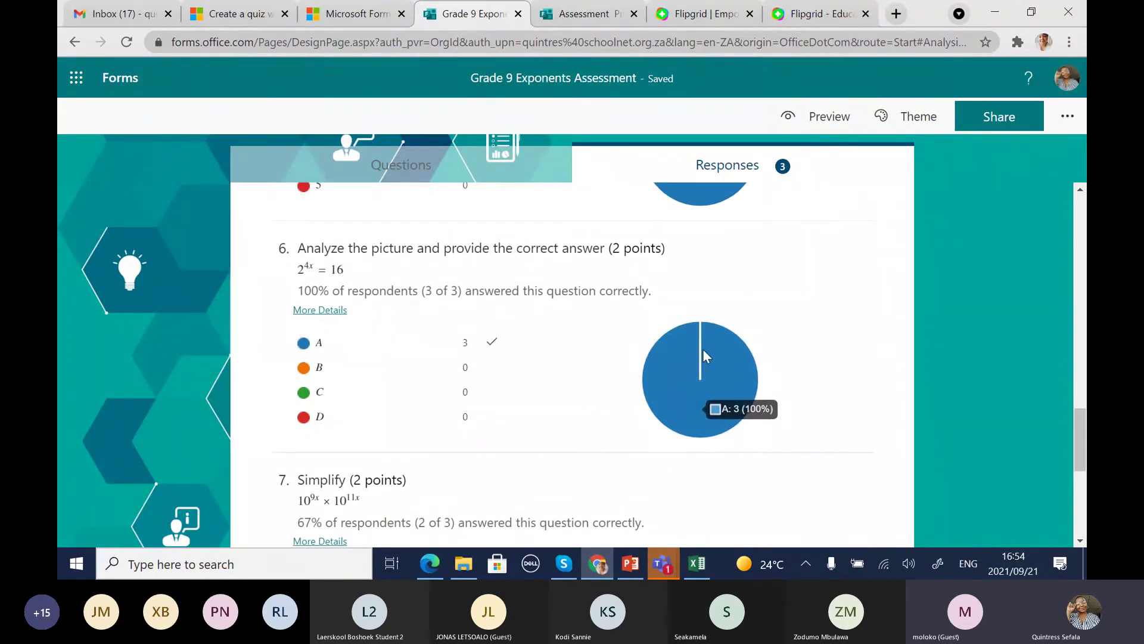
drag(1080, 441, 1080, 489)
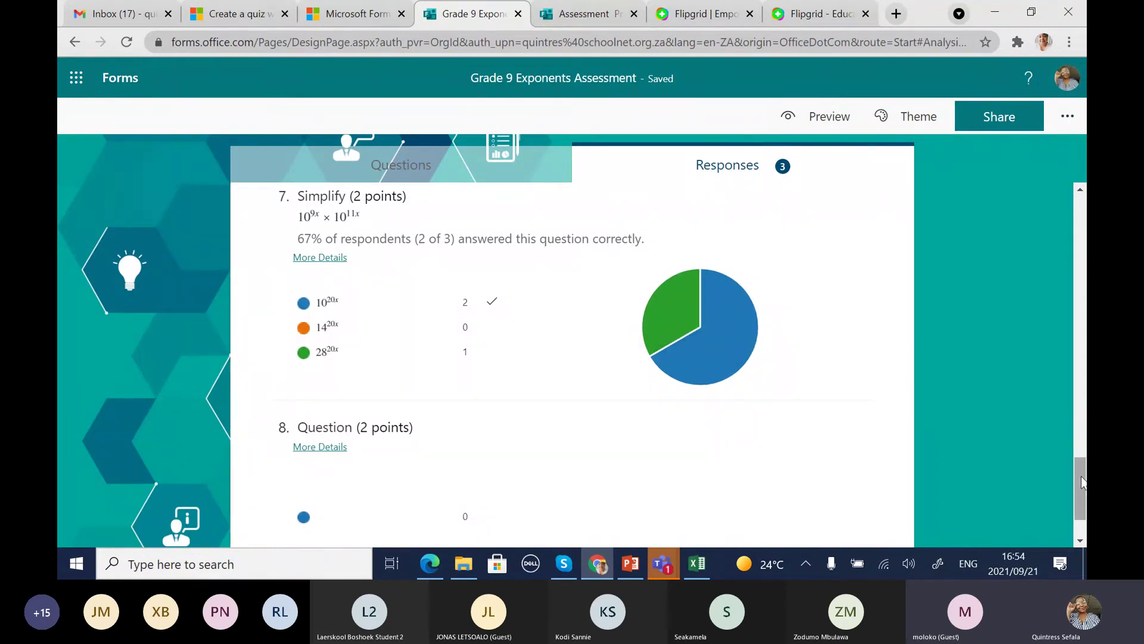
drag(1083, 483, 1072, 346)
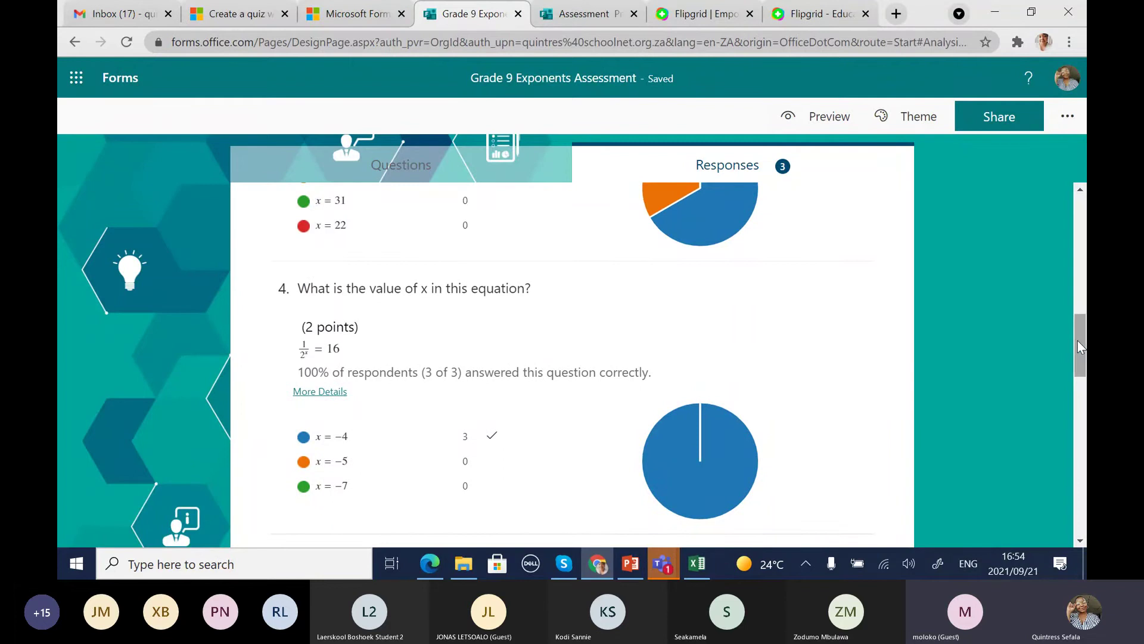
drag(1078, 341, 1082, 227)
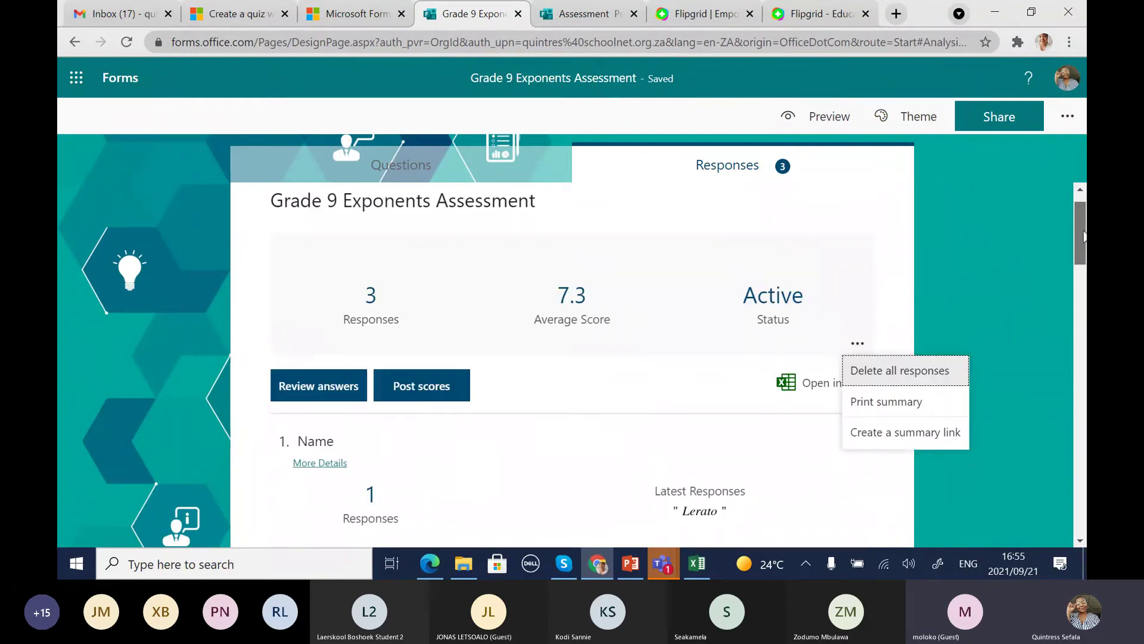
click(526, 180)
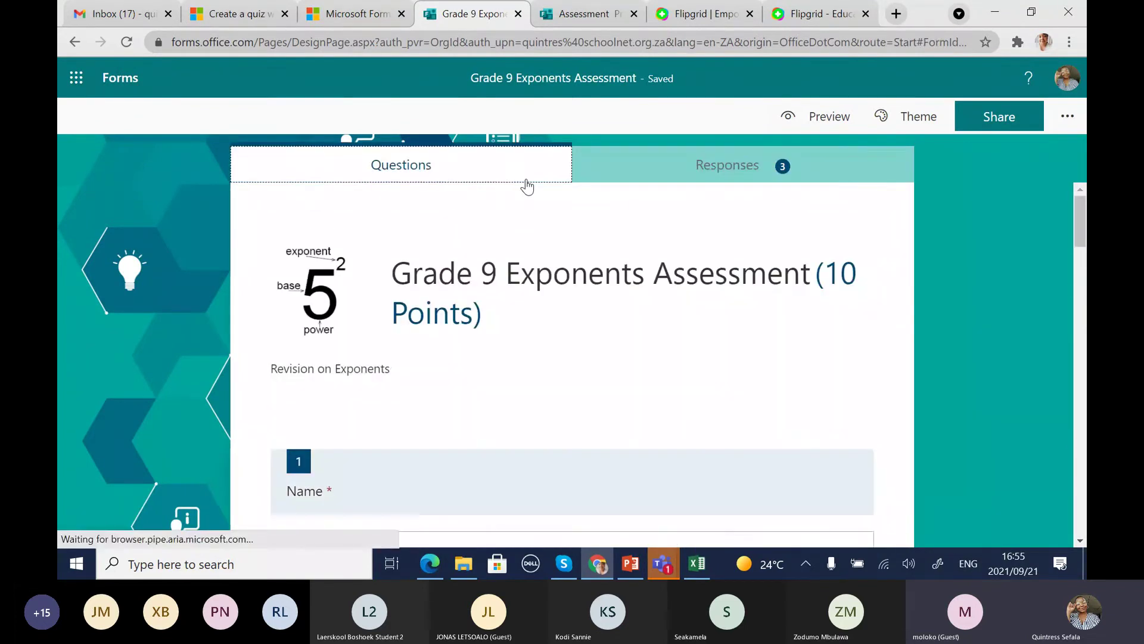
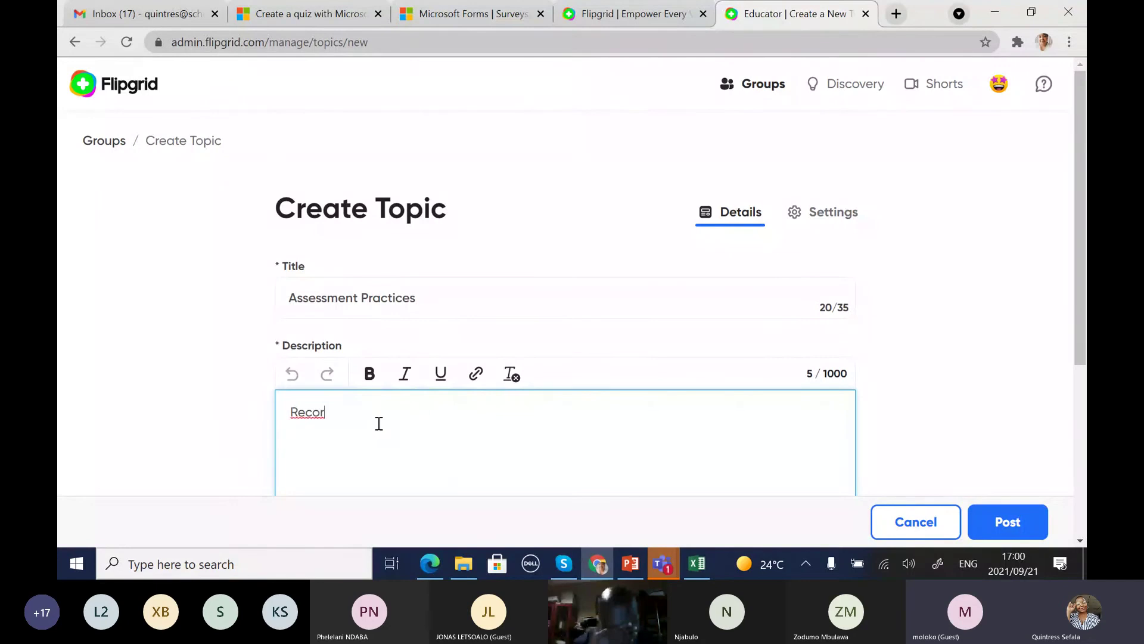
Finish the description text and insert '1 minute' before 'video'
text(eo explaini)
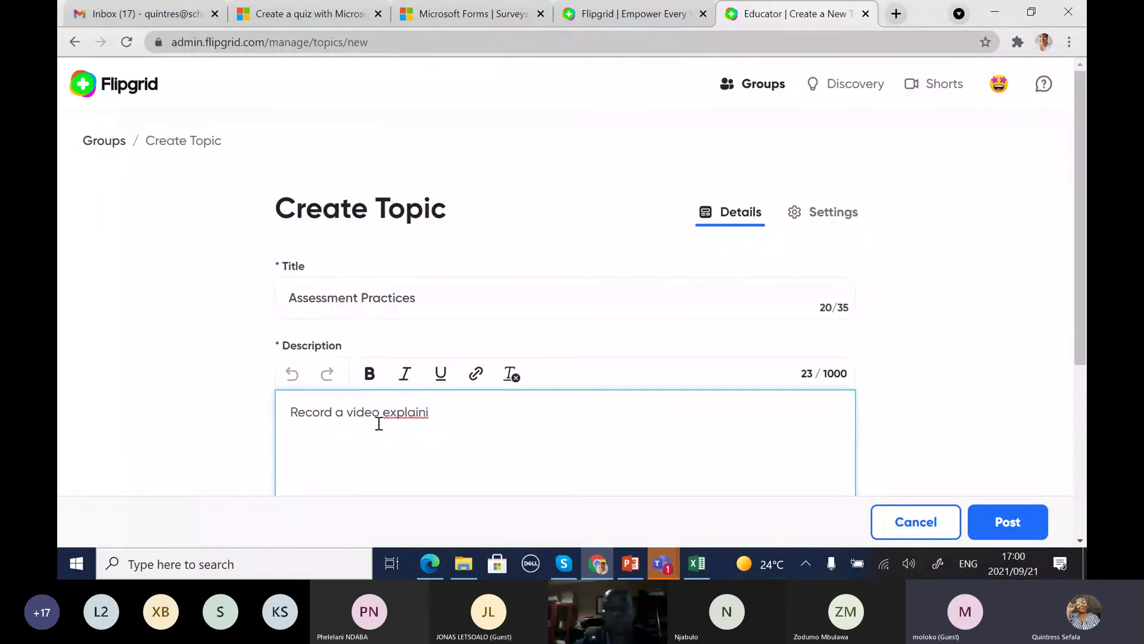
text(ng differe)
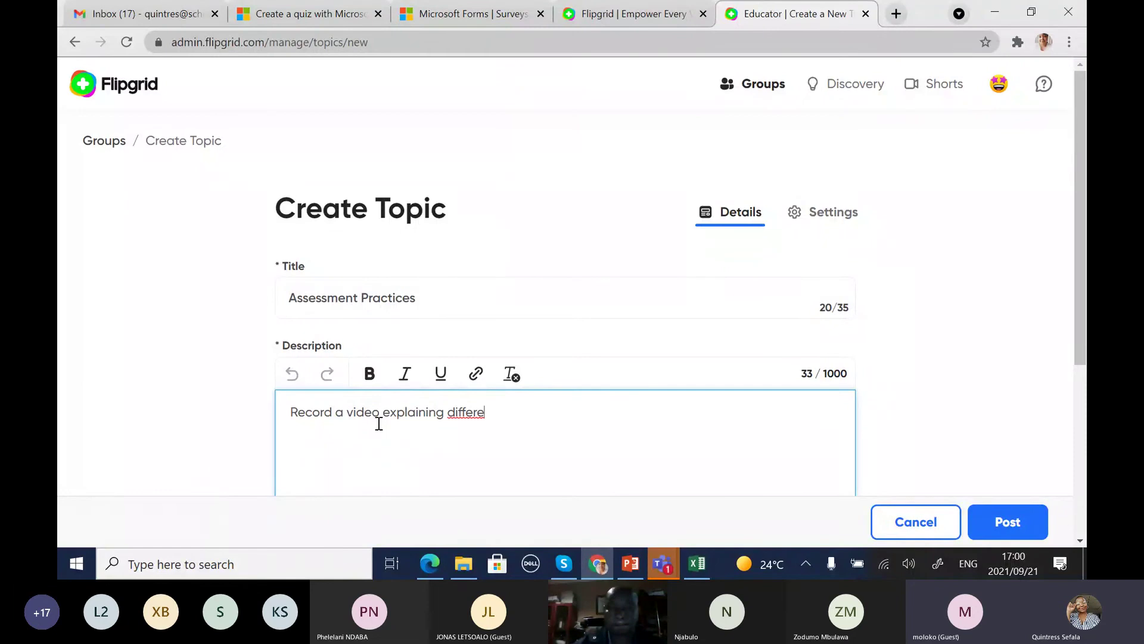
text(nt types of ass)
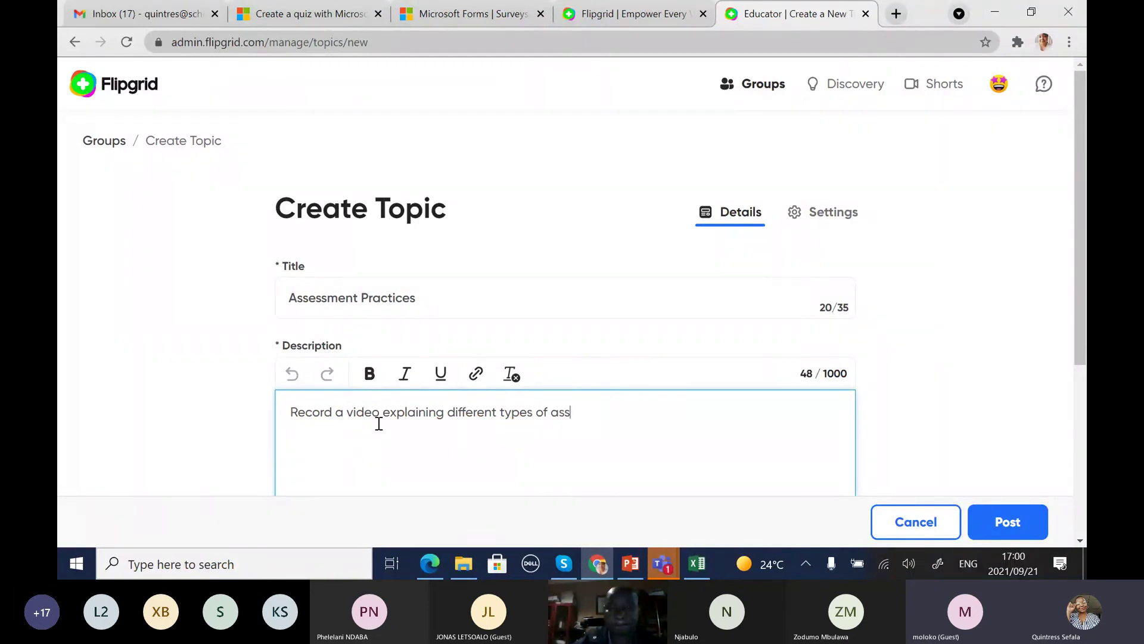
text(essment practices with)
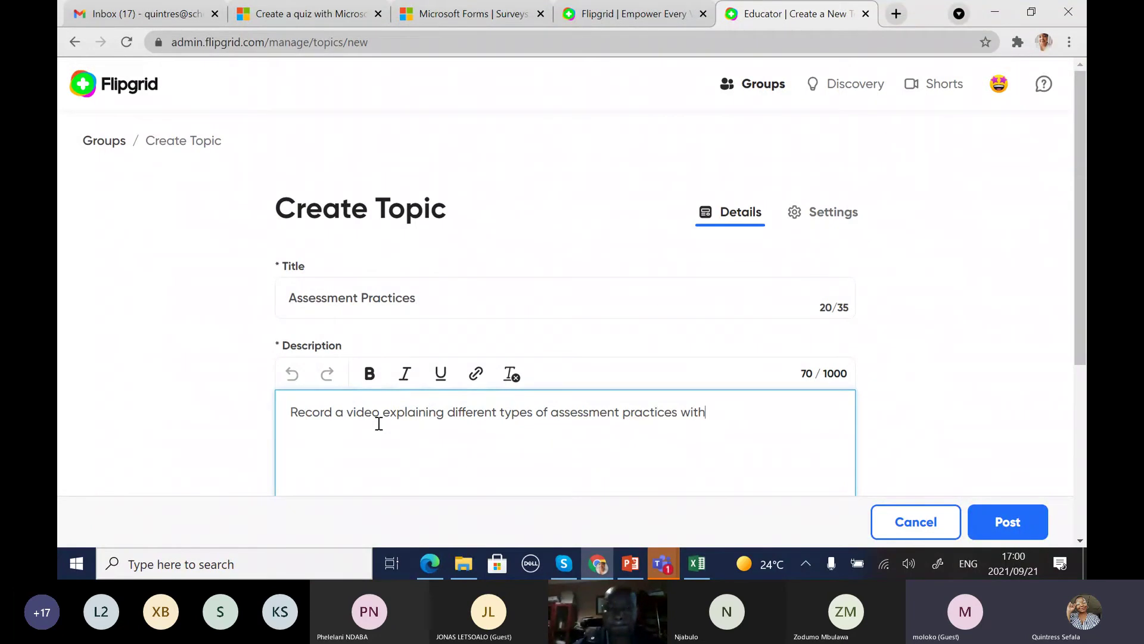
text( examples)
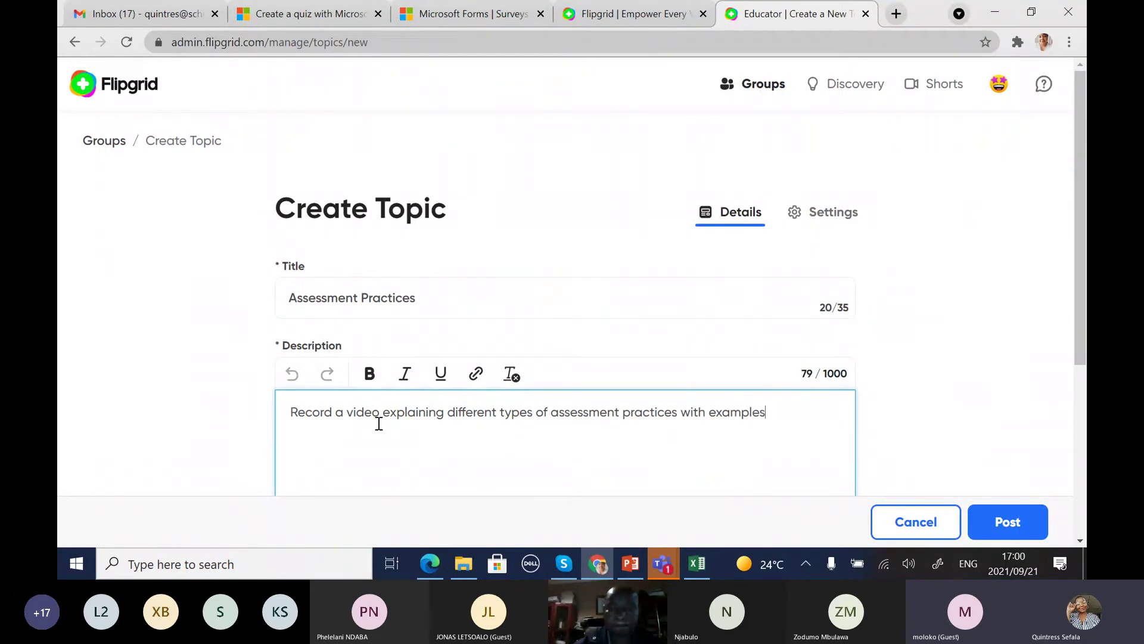
drag(1079, 266, 1082, 313)
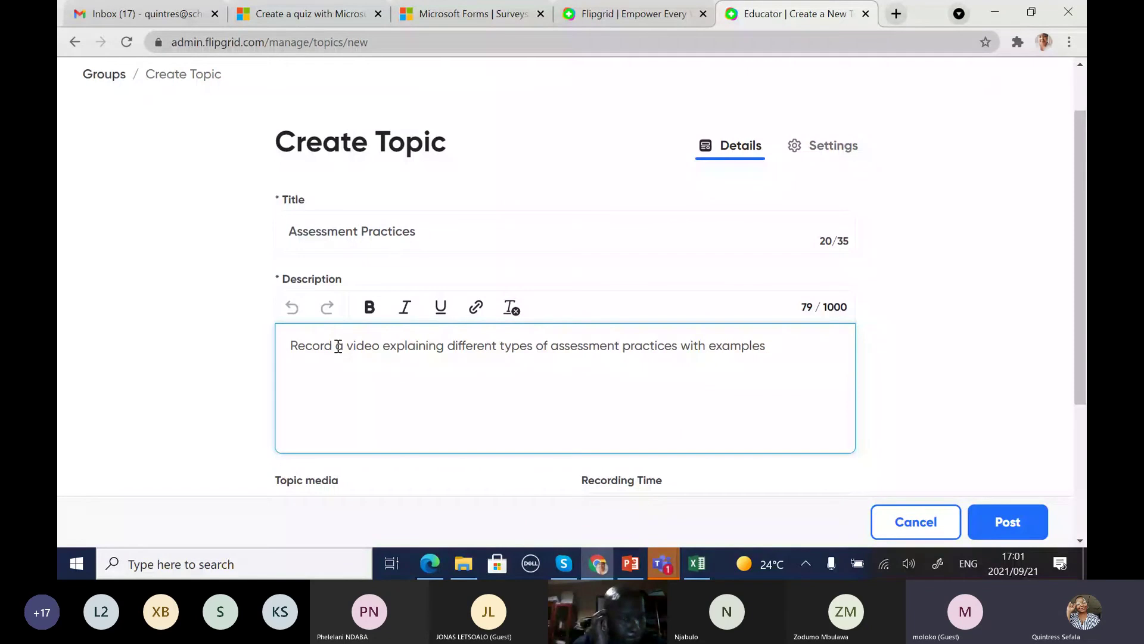
click(346, 346)
text(mini)
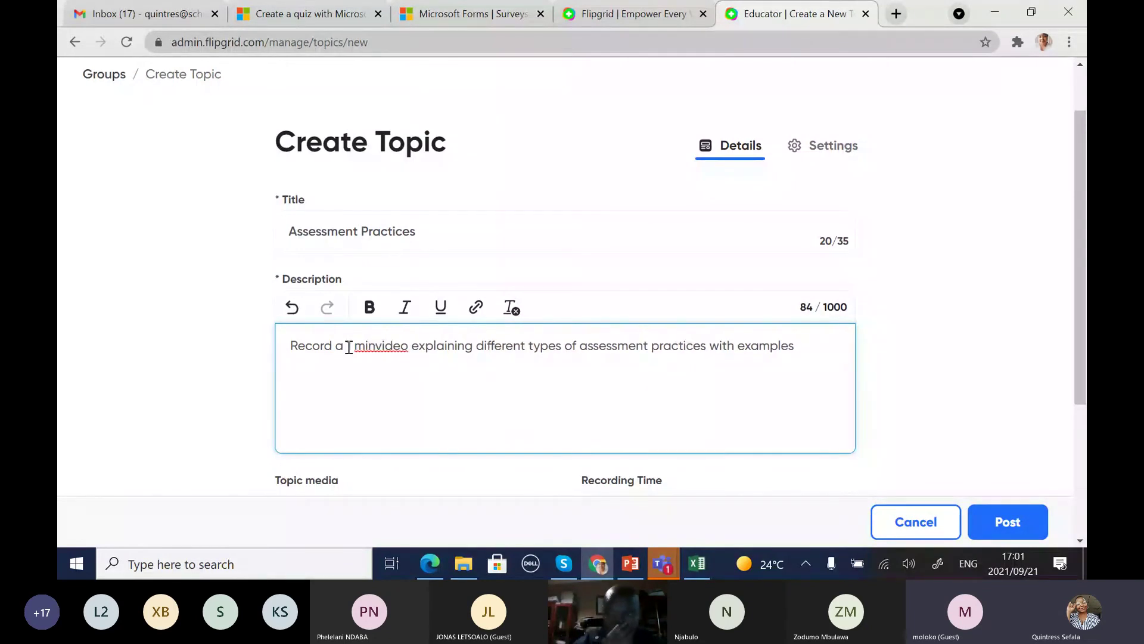
text(ute)
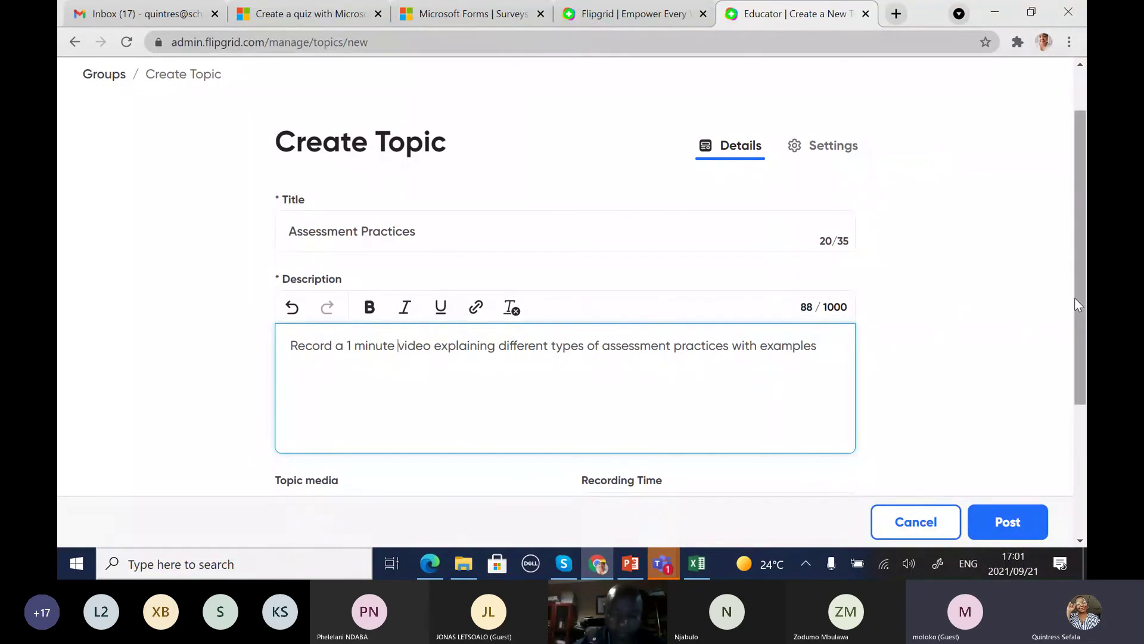
drag(1074, 298, 1073, 420)
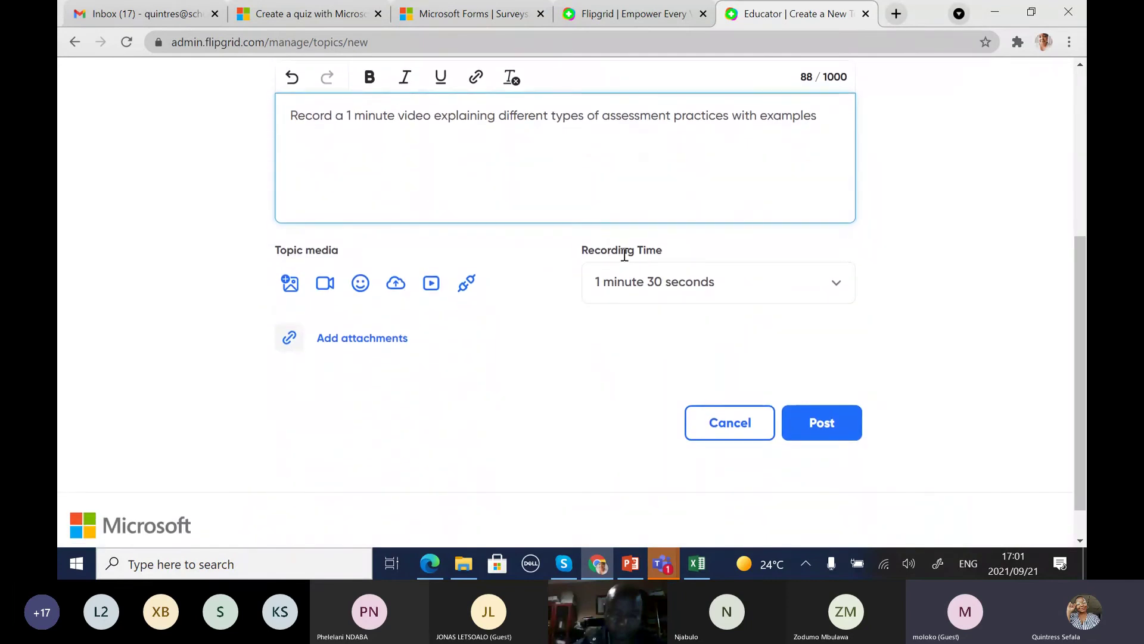
Choose 1 minute from the Recording Time dropdown
click(698, 290)
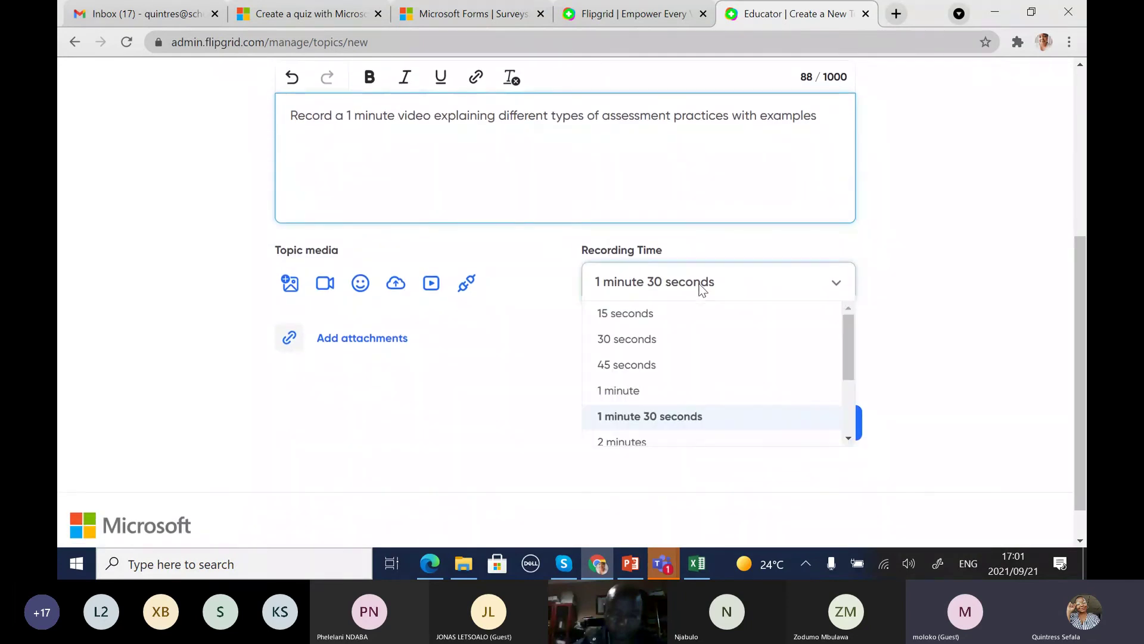
click(622, 389)
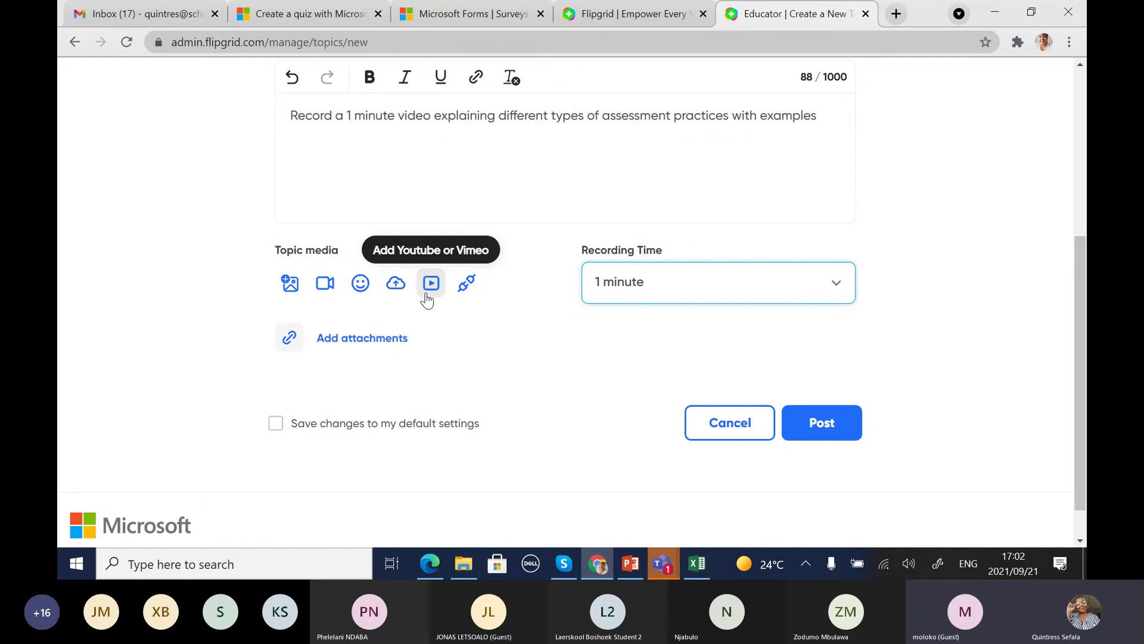
click(332, 346)
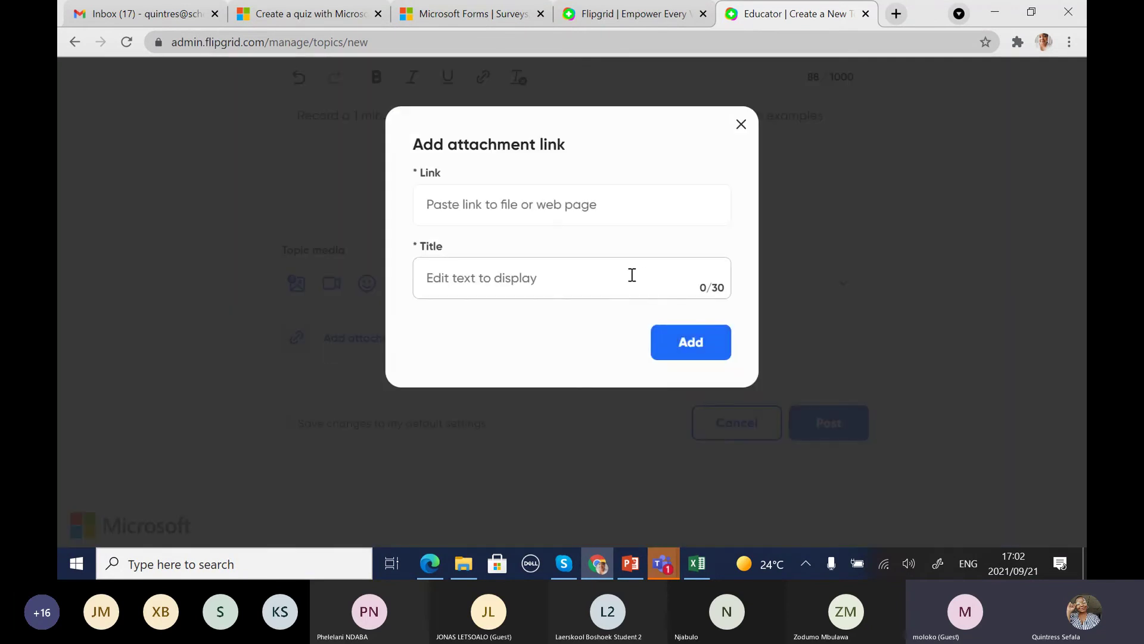
click(538, 210)
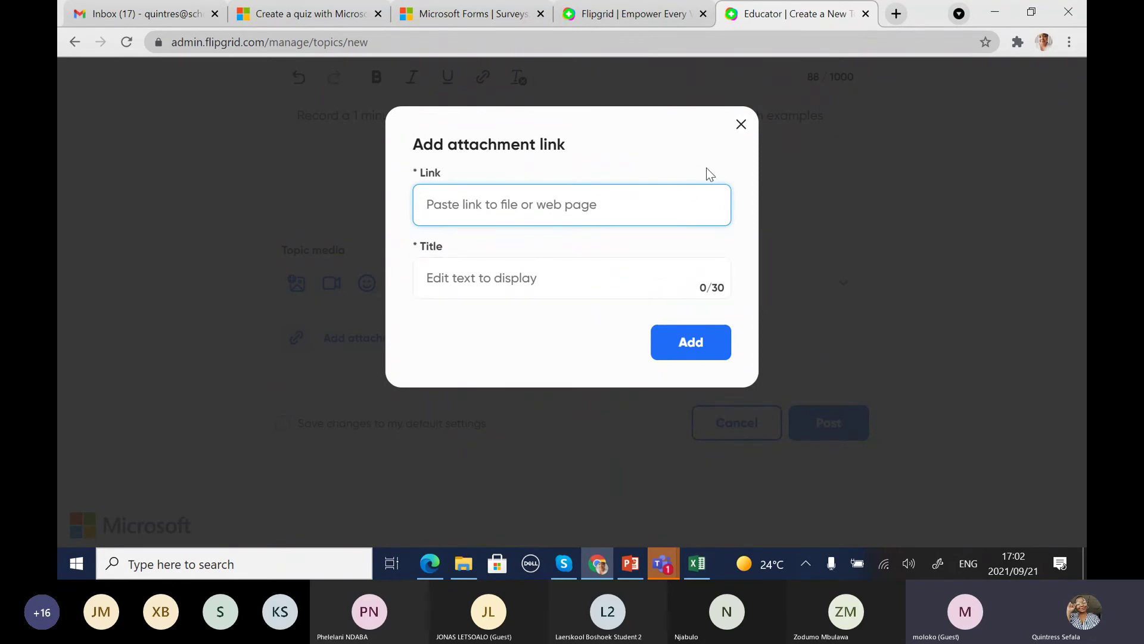
click(742, 126)
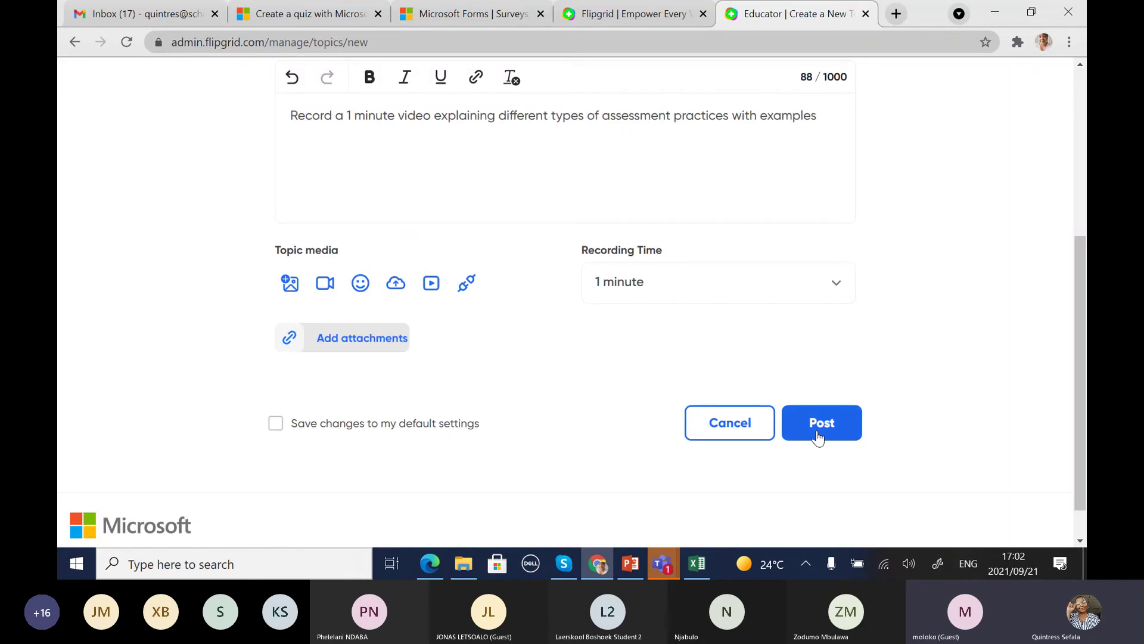
Post the topic, choosing Create new Group and naming the group 'English'
click(818, 437)
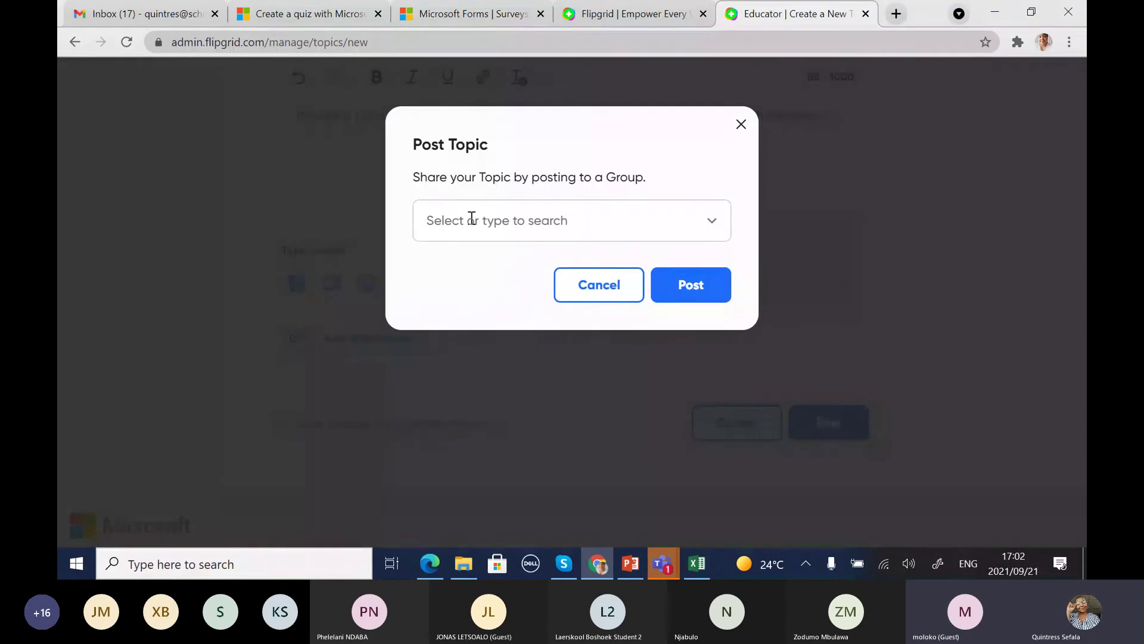
click(471, 218)
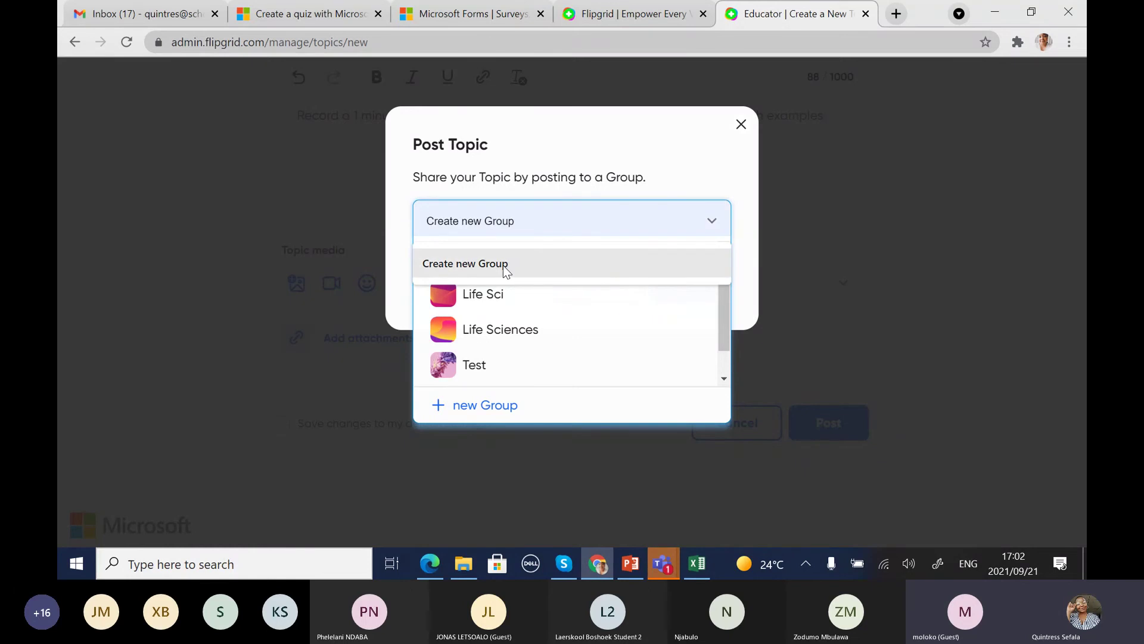
click(483, 267)
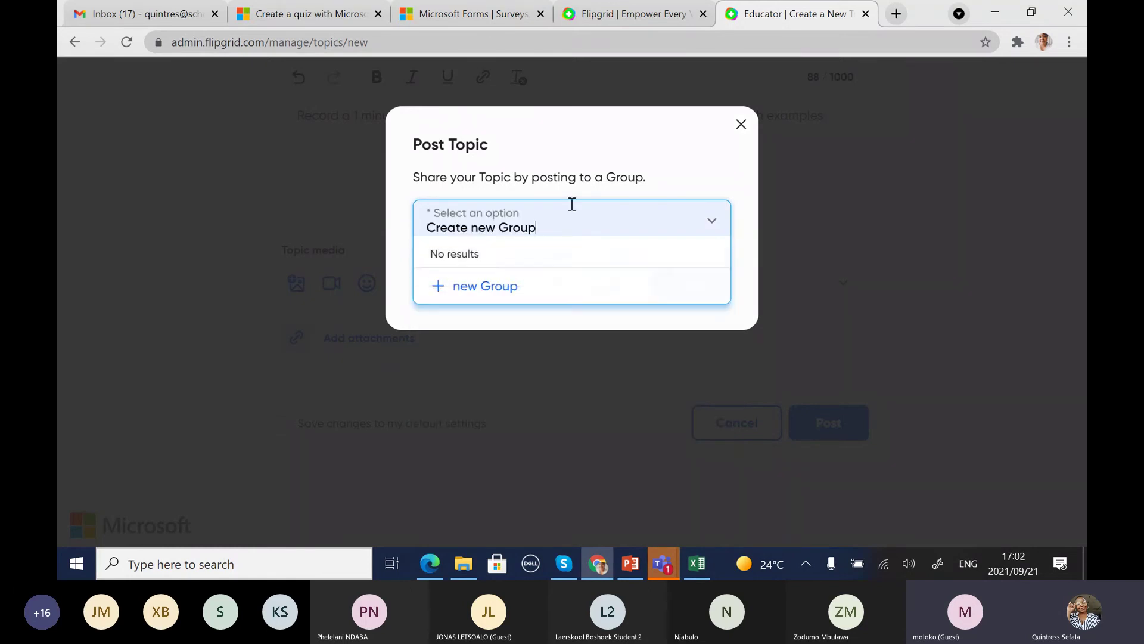
click(485, 286)
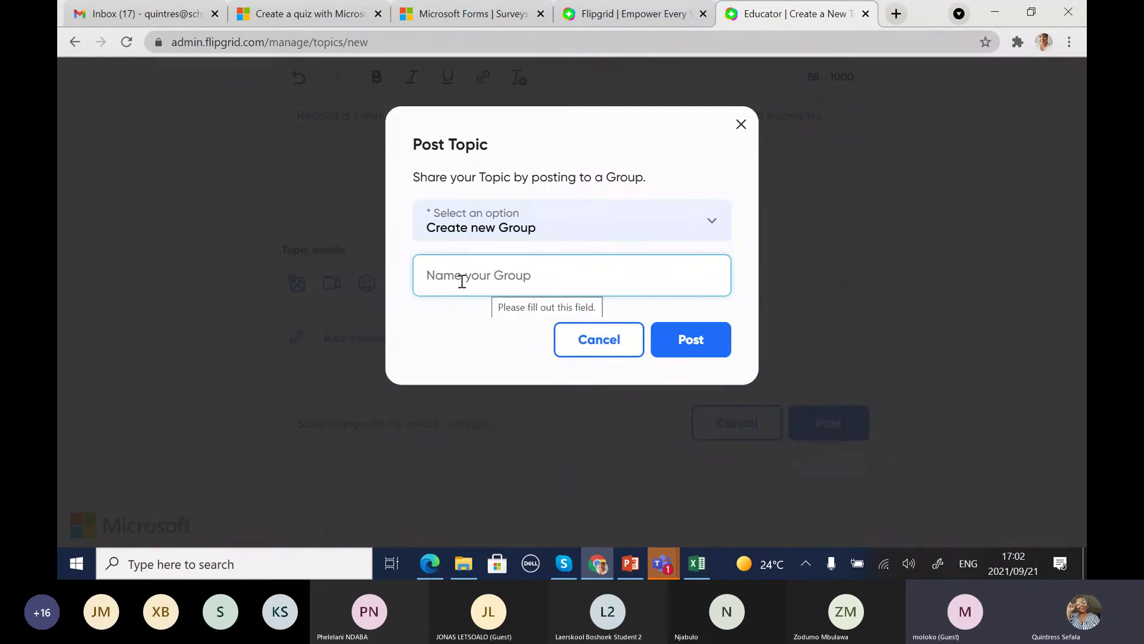
text(Engli)
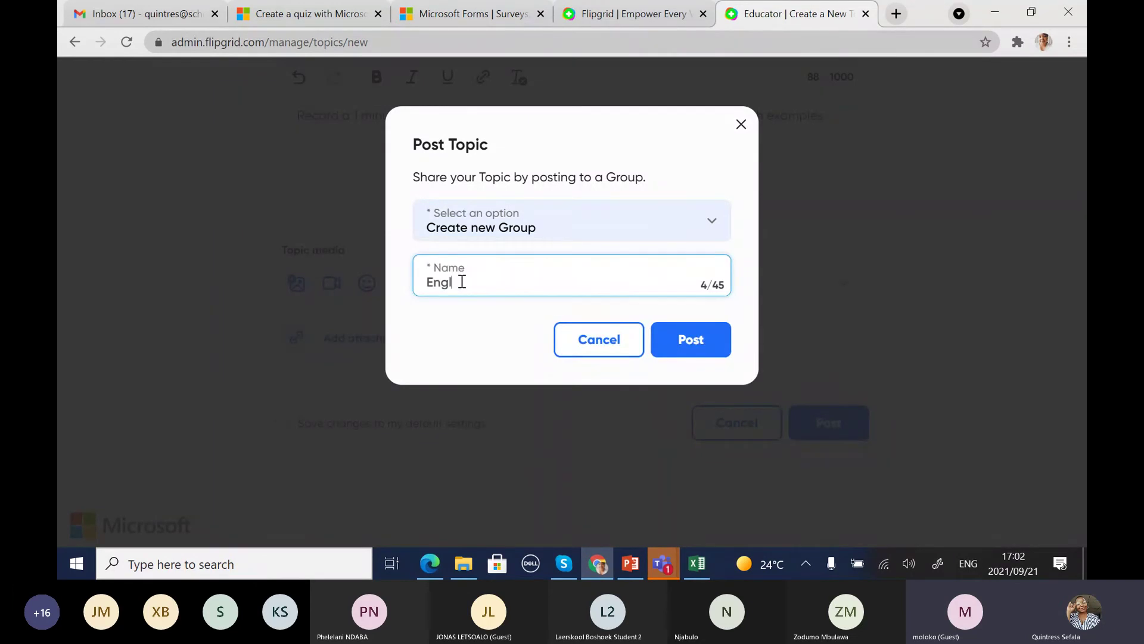
text(sh)
Confirm posting the topic into the new English group
click(675, 337)
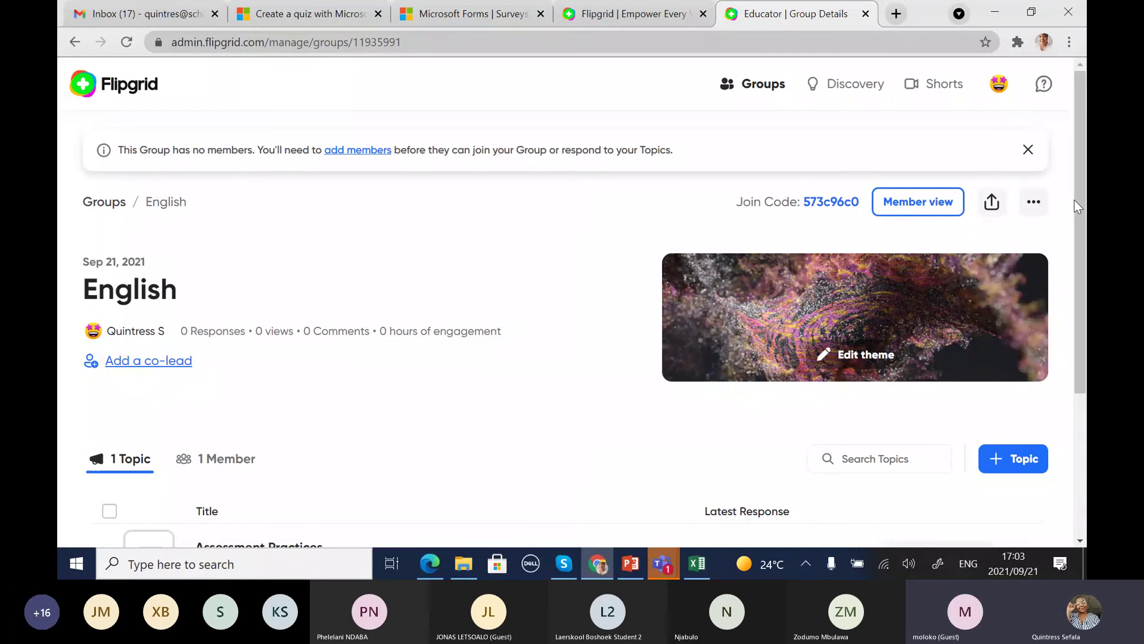
scroll(1077, 205, down, 5)
scroll(1078, 223, up, 3)
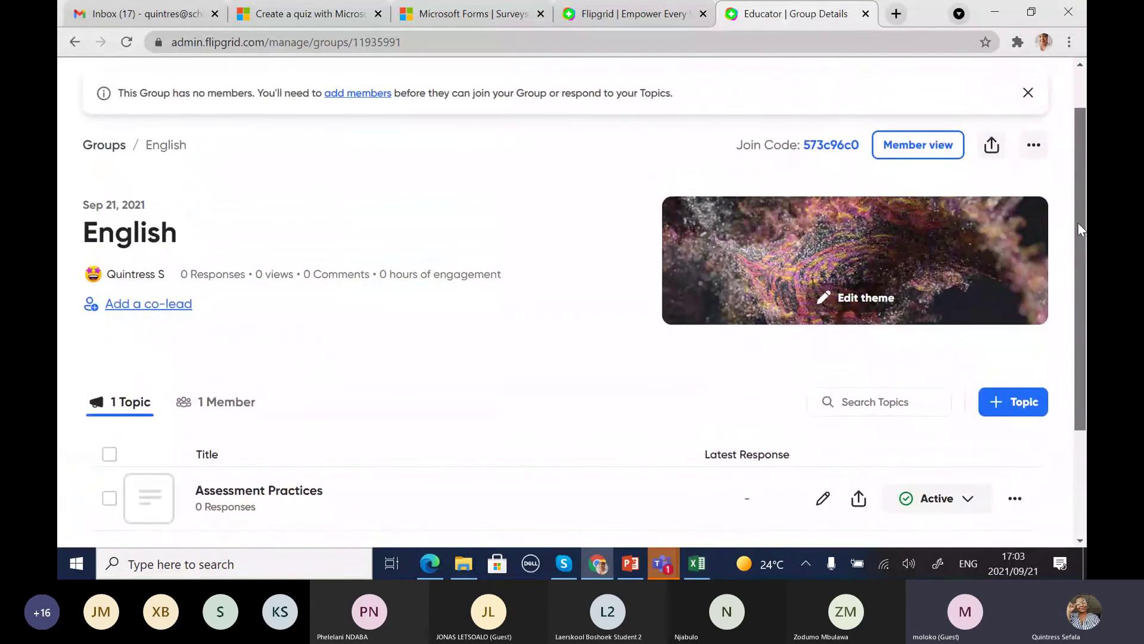
drag(1078, 233, 1082, 292)
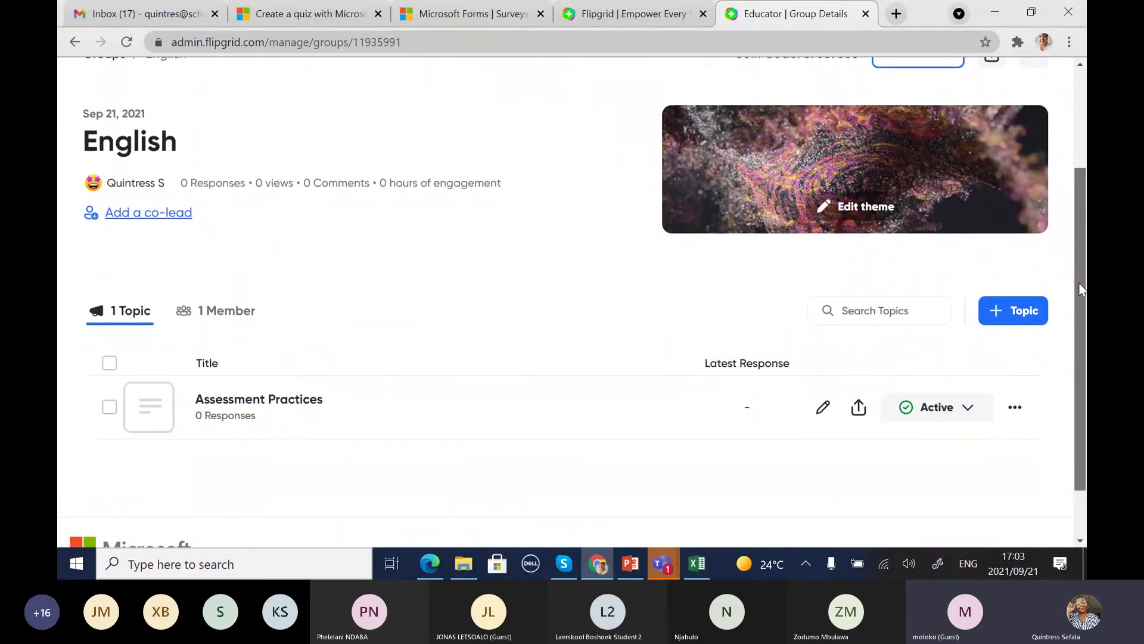
Review the English group's 1 member and 1 topic, then copy the group's join code
click(231, 317)
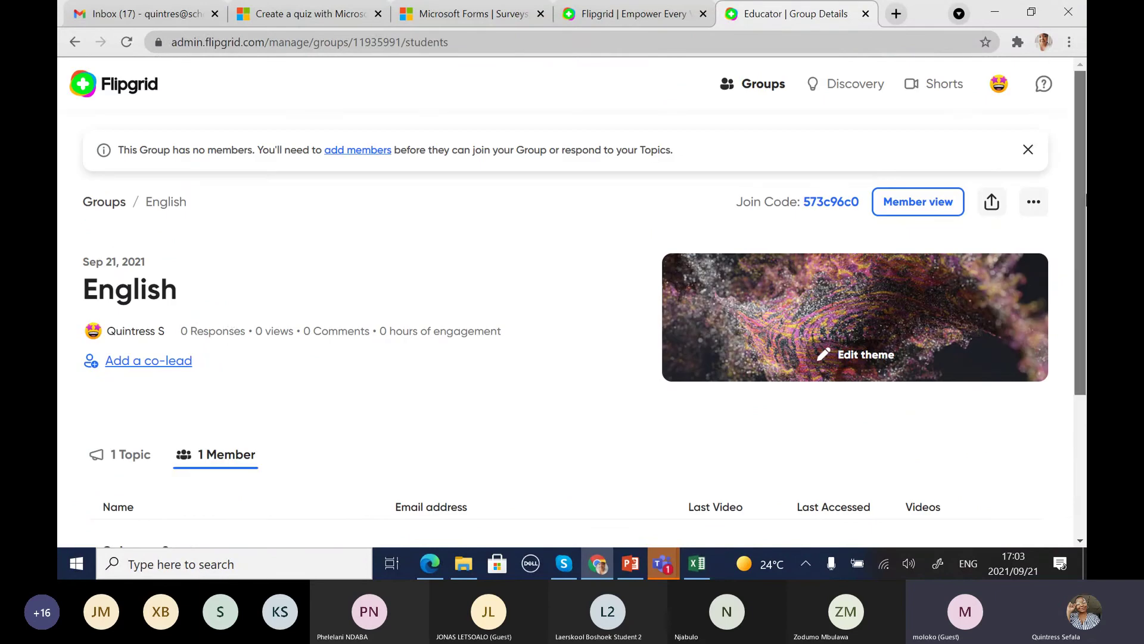
scroll(471, 369, down, 3)
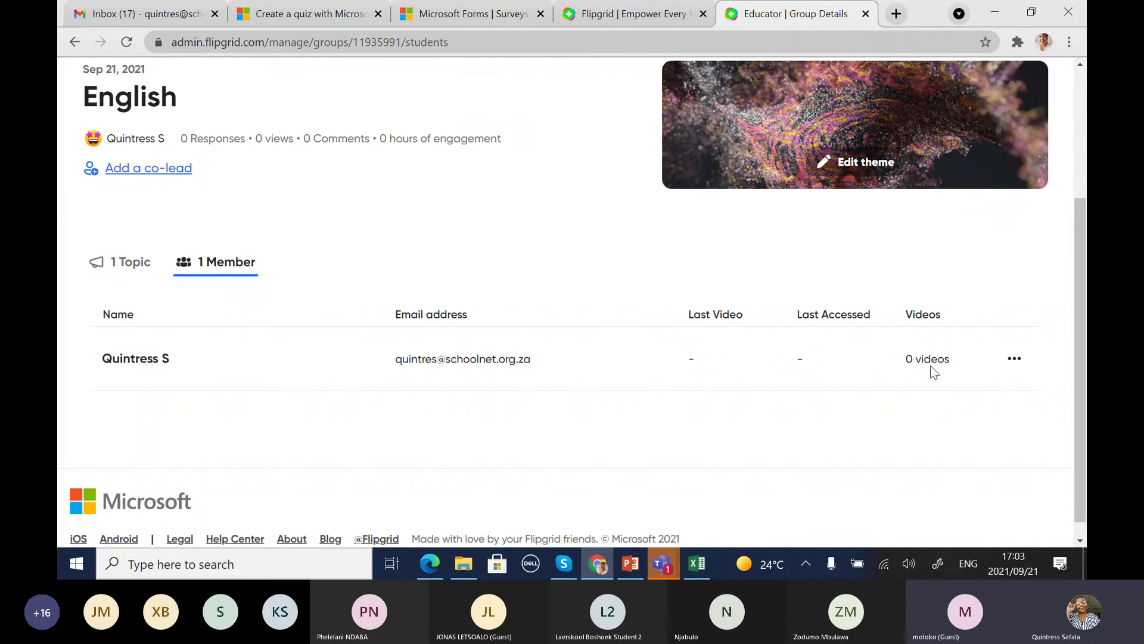
click(135, 265)
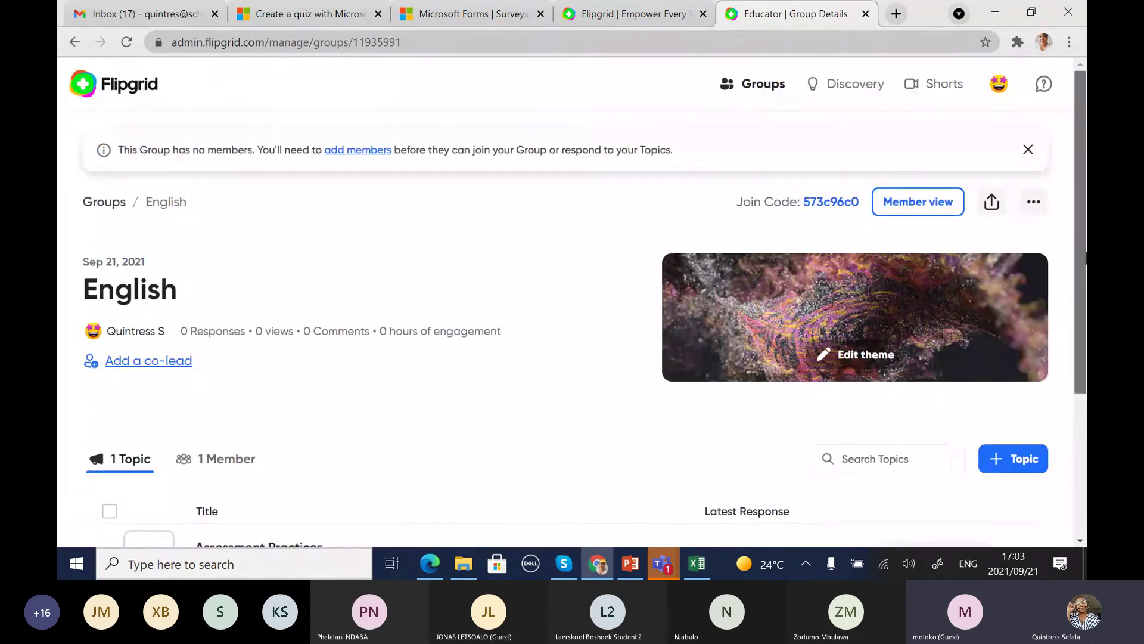
scroll(986, 399, down, 3)
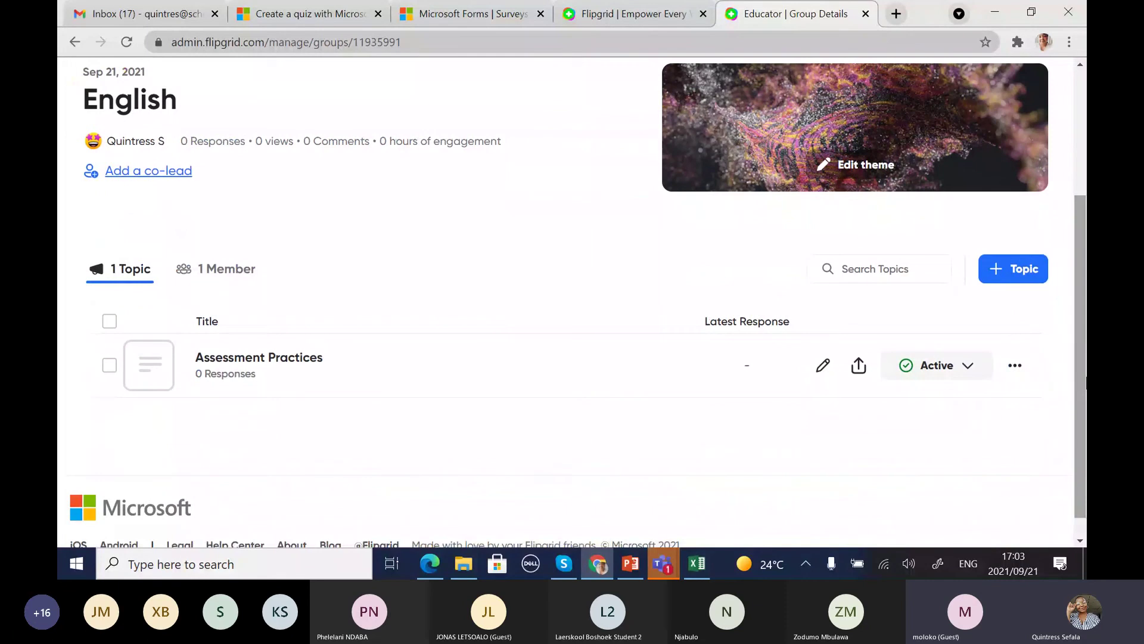
drag(1082, 358, 1084, 239)
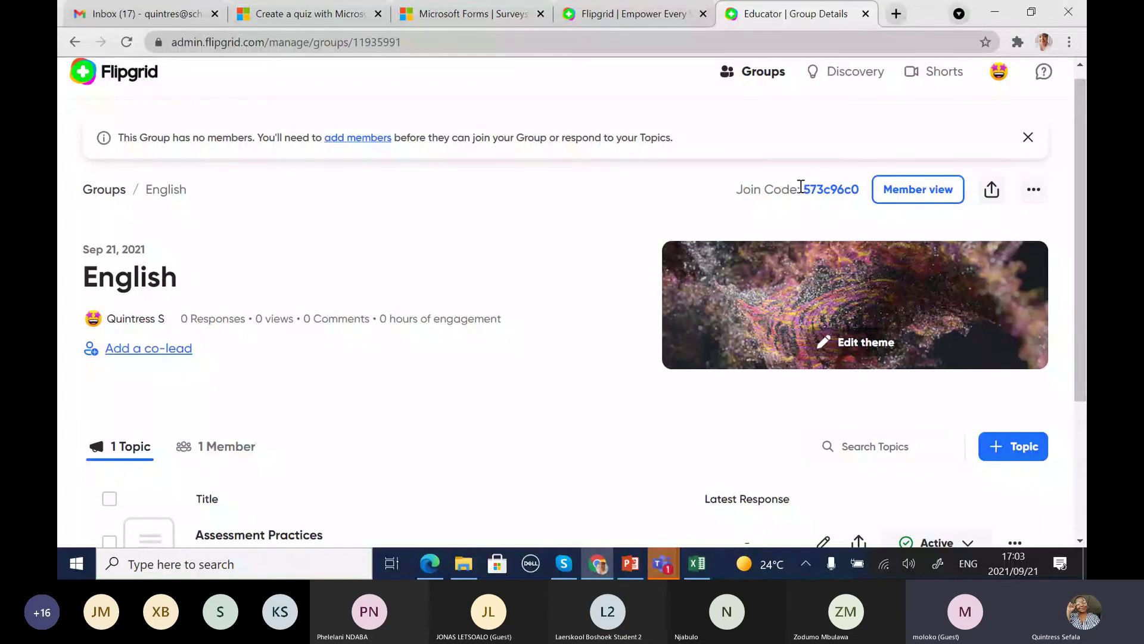
click(827, 193)
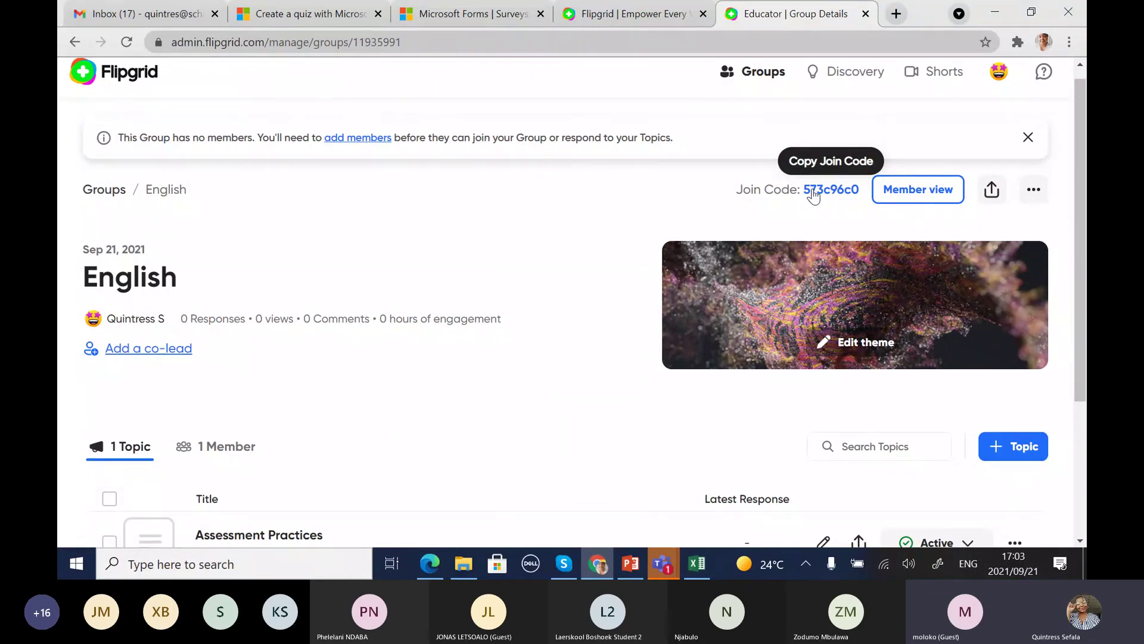
Paste the copied group join code into a new browser tab
click(895, 24)
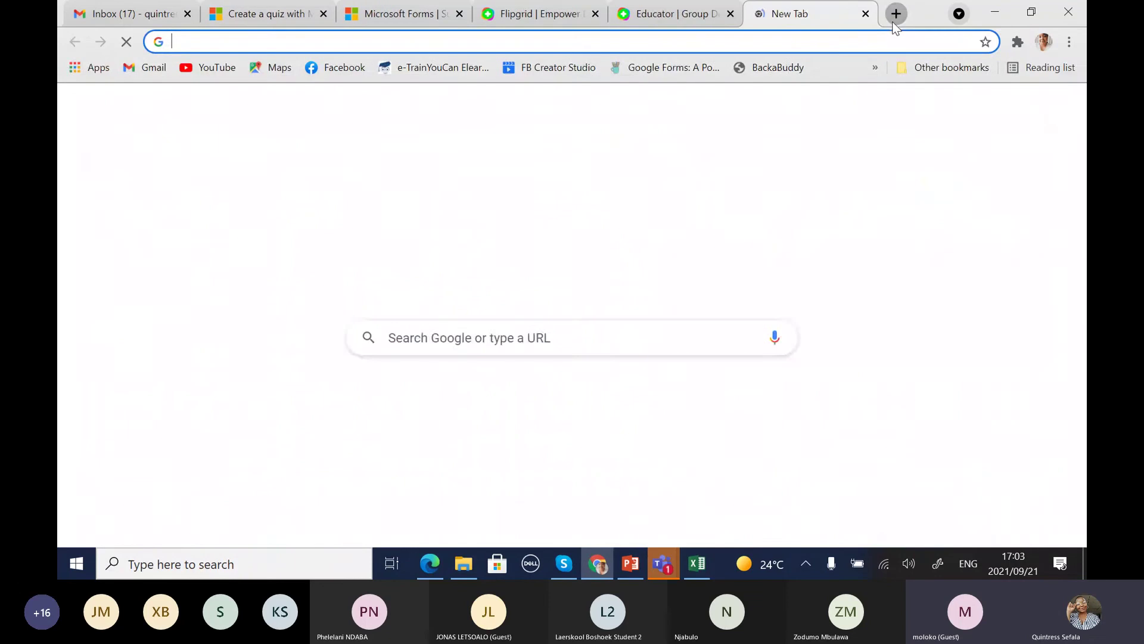
key(ctrl+v)
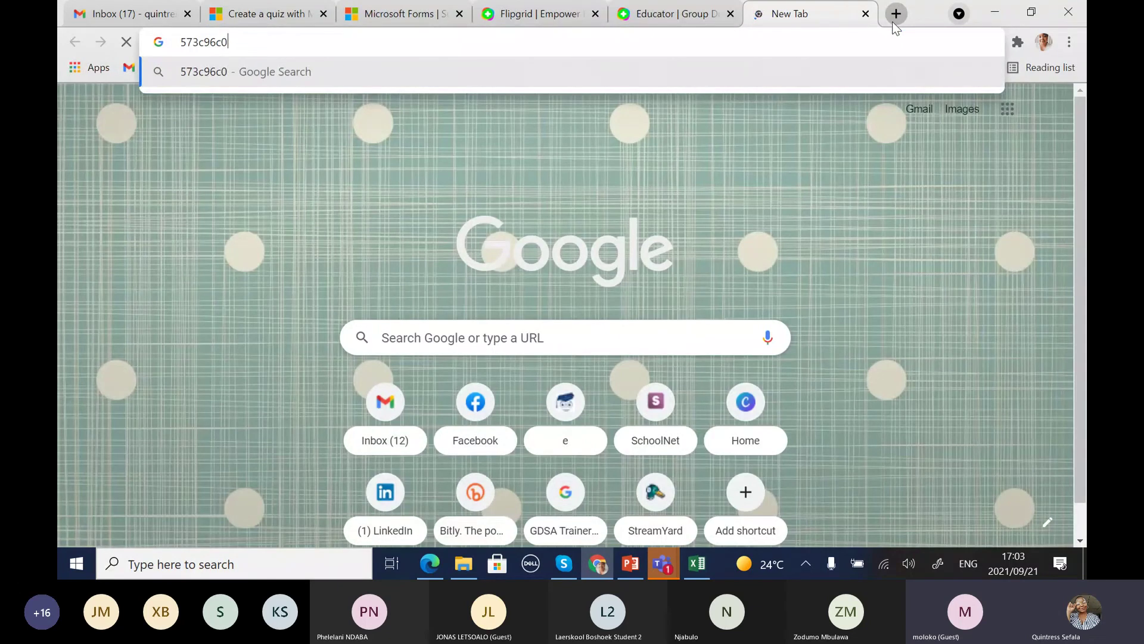
key(BackSpace)
key(BackSpace)
key(BackSpace)
key(BackSpace)
key(BackSpace)
key(BackSpace)
key(BackSpace)
key(BackSpace)
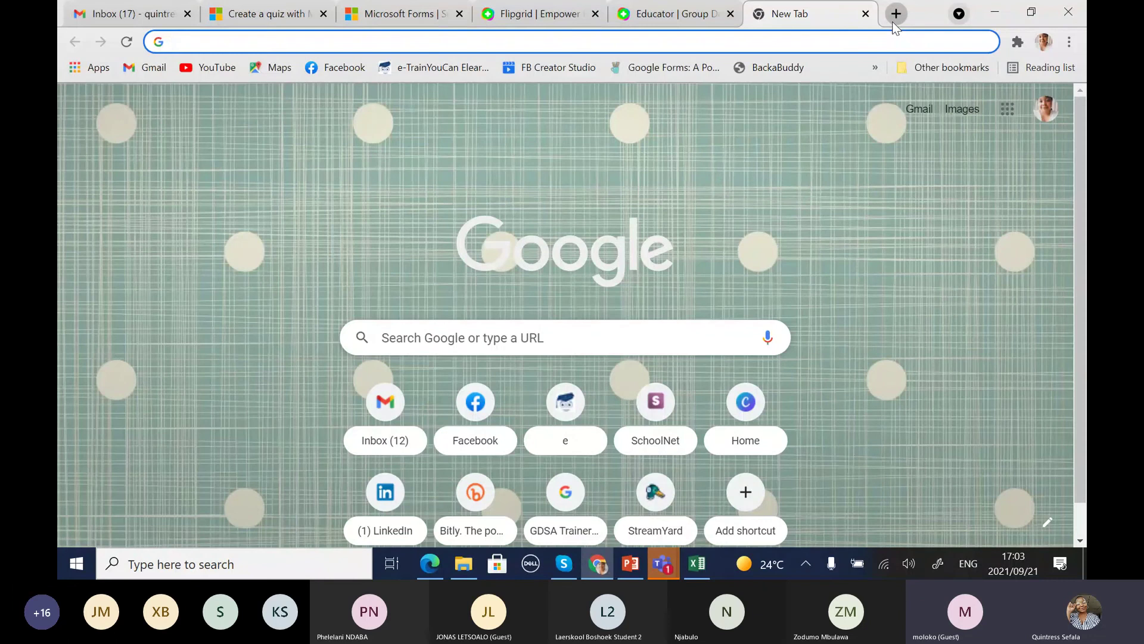
Open the Assessment Practices topic from the English group page and copy its join code
key(ctrl+shift+Tab)
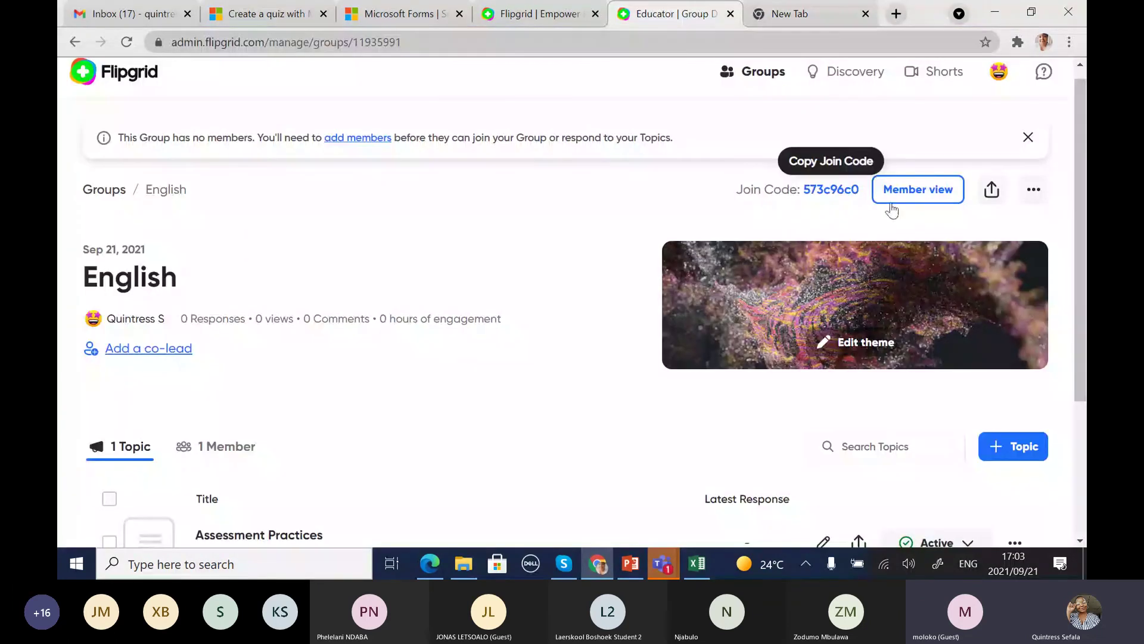
scroll(209, 386, down, 3)
click(210, 386)
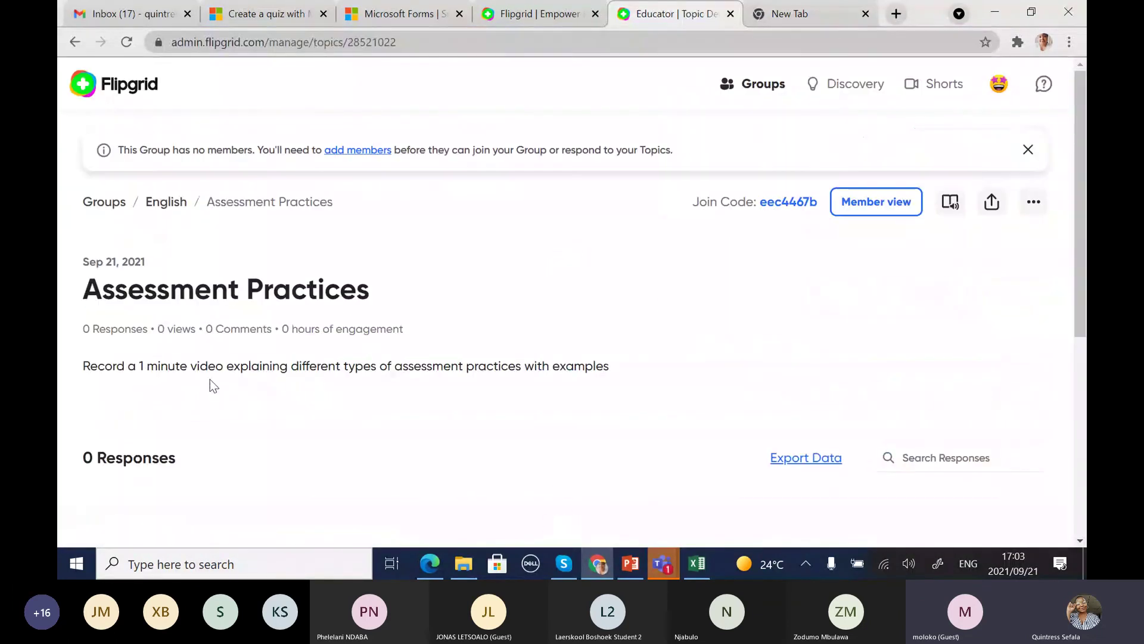
mouse_move(1080, 218)
mouse_down()
mouse_move(1085, 307)
mouse_move(1077, 234)
mouse_up()
click(1034, 170)
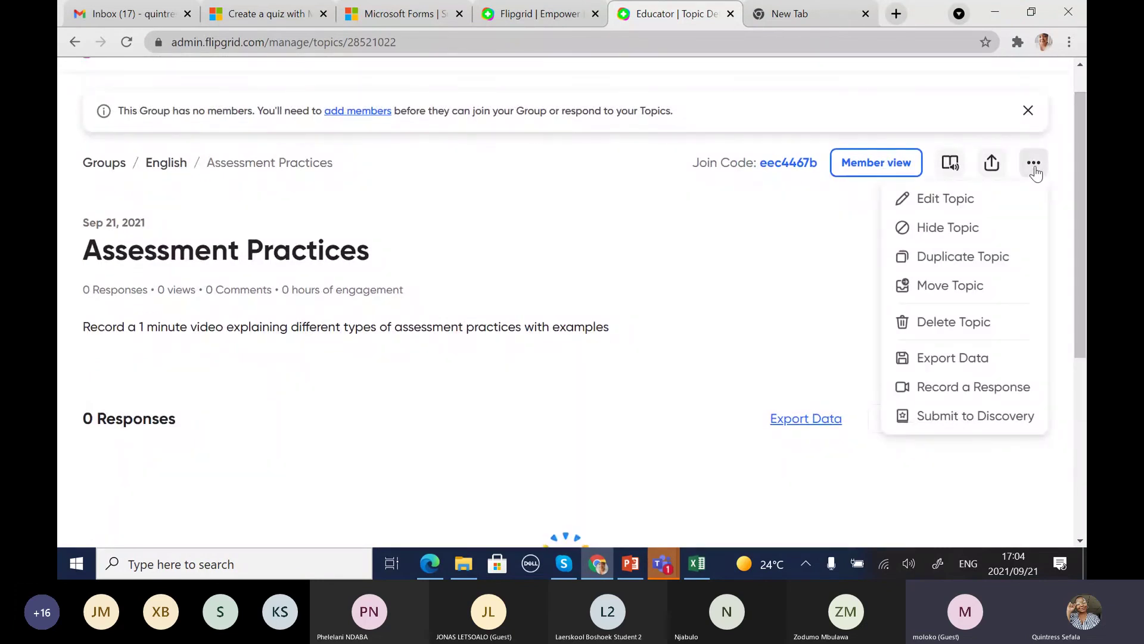
click(816, 236)
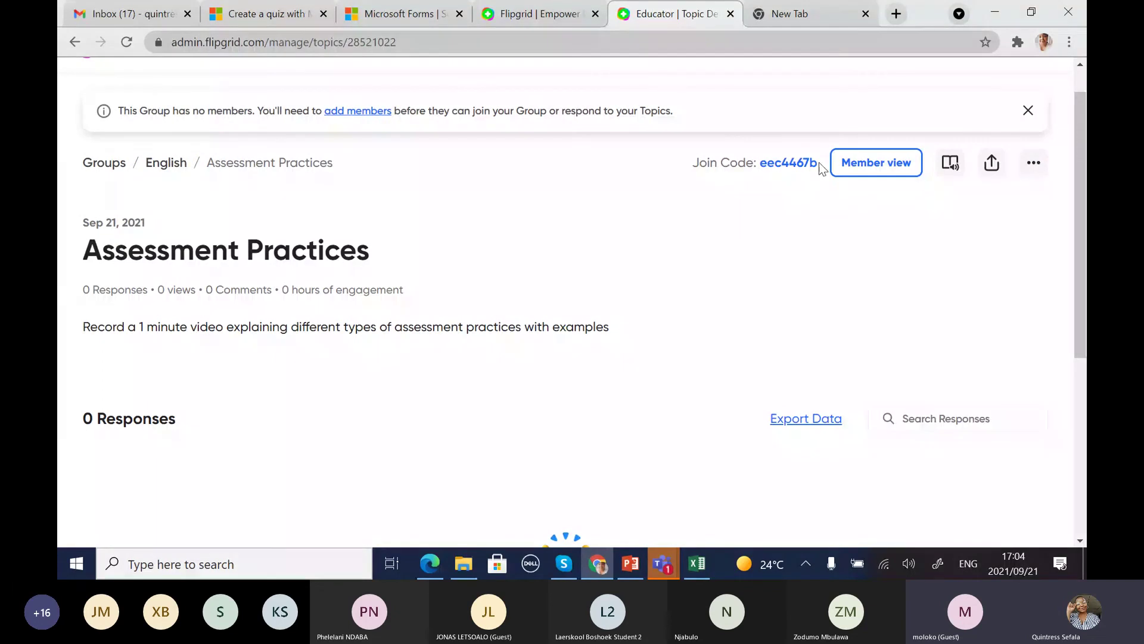
click(818, 164)
Go to the Flipgrid home page tab and select the group join code field
click(798, 14)
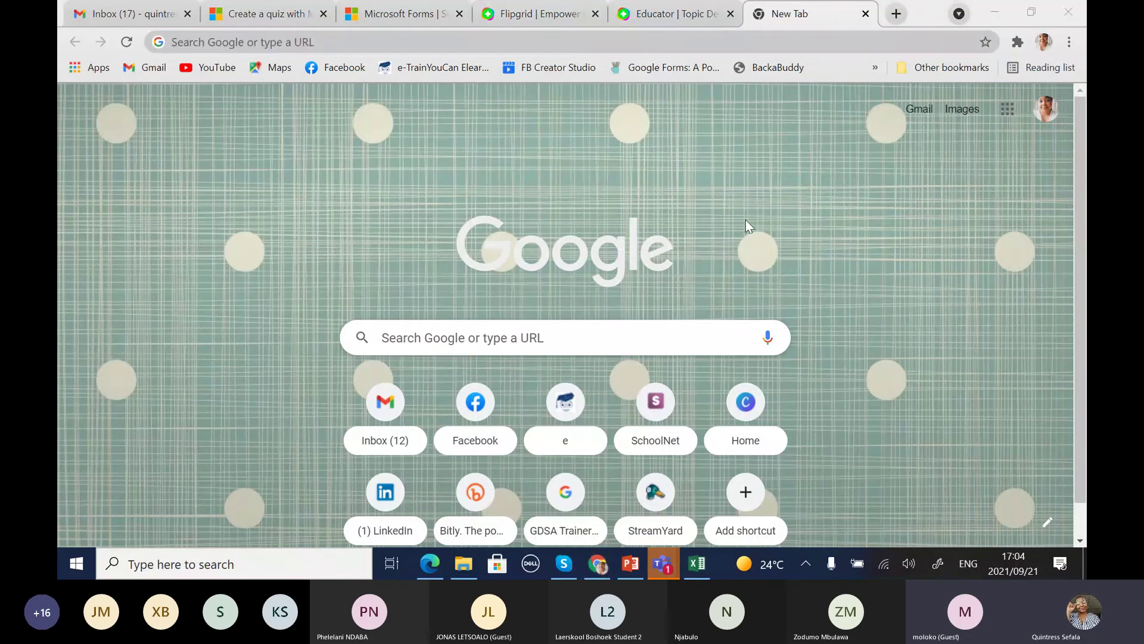
click(662, 170)
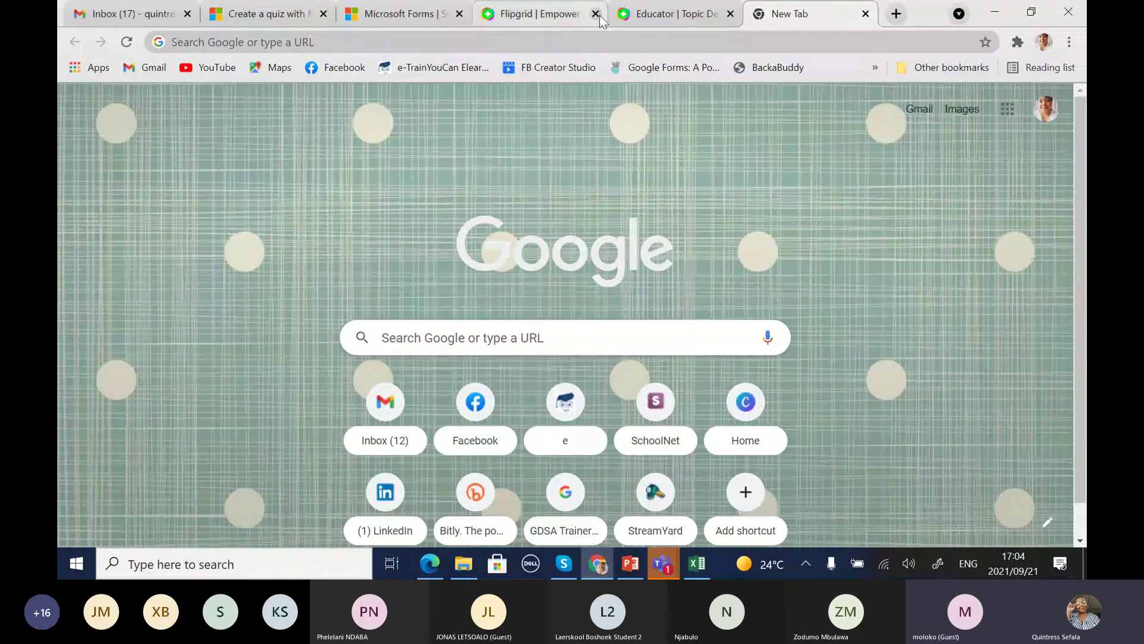
click(533, 14)
click(470, 470)
Enter the topic's join code to open Assessment Practices and start adding a response
key(ctrl+v)
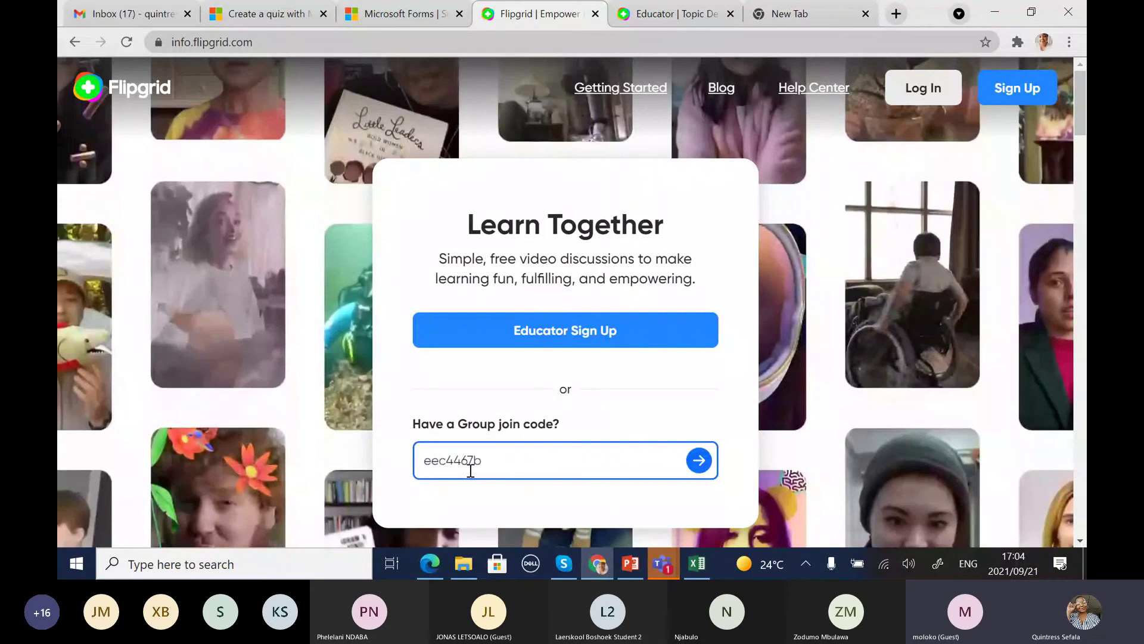
click(698, 460)
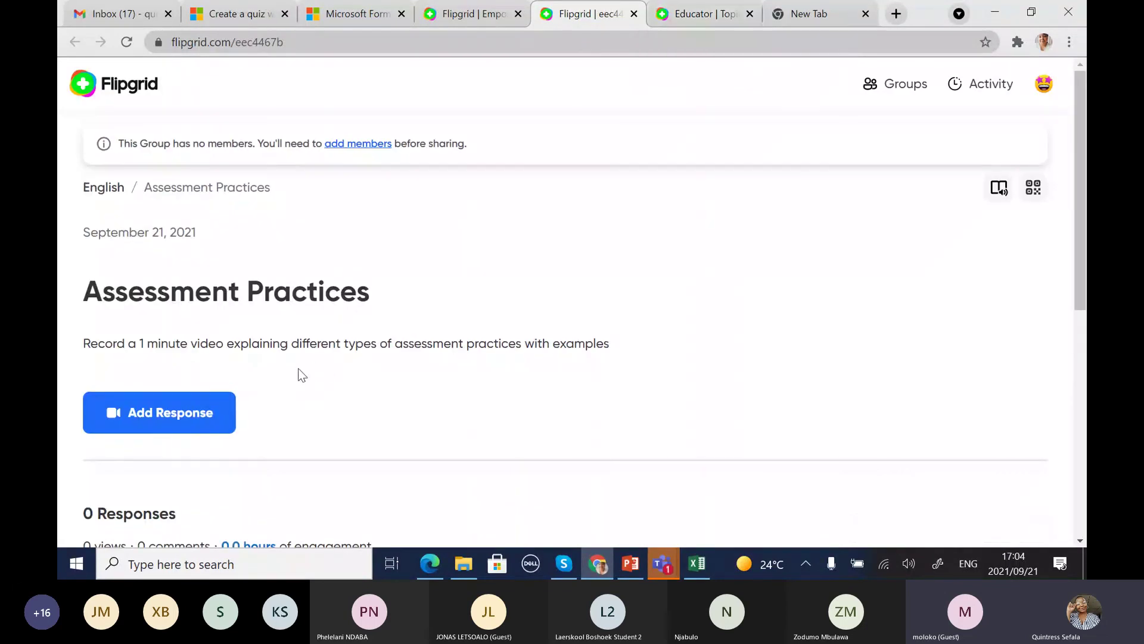
click(175, 418)
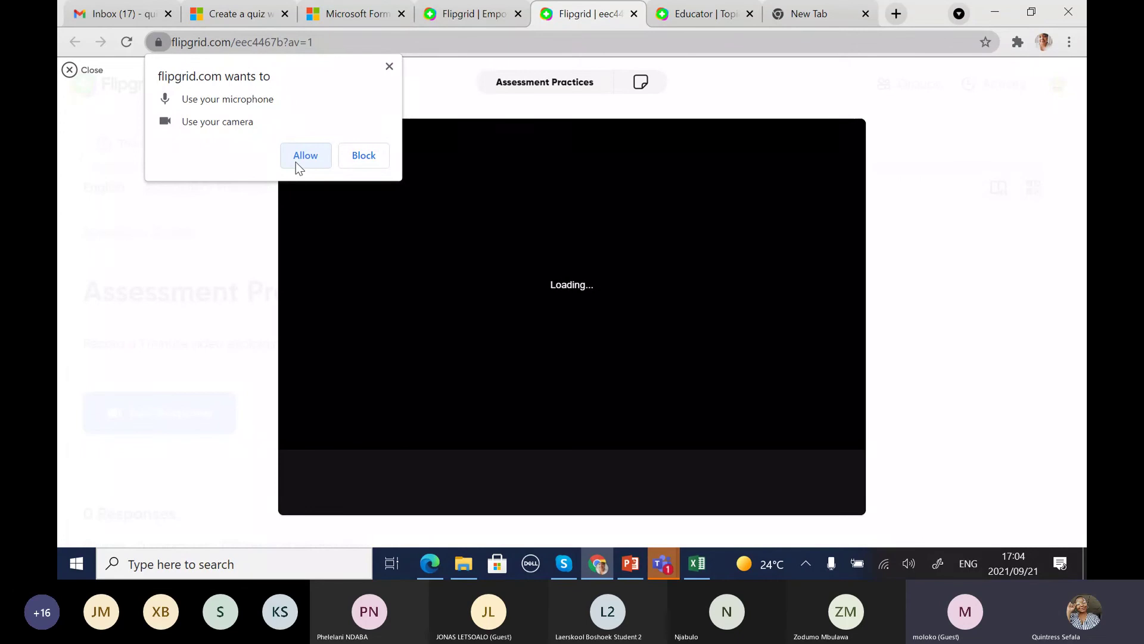
Allow camera and microphone, start recording, and apply the Rainbow Gumbo backdrop
click(298, 167)
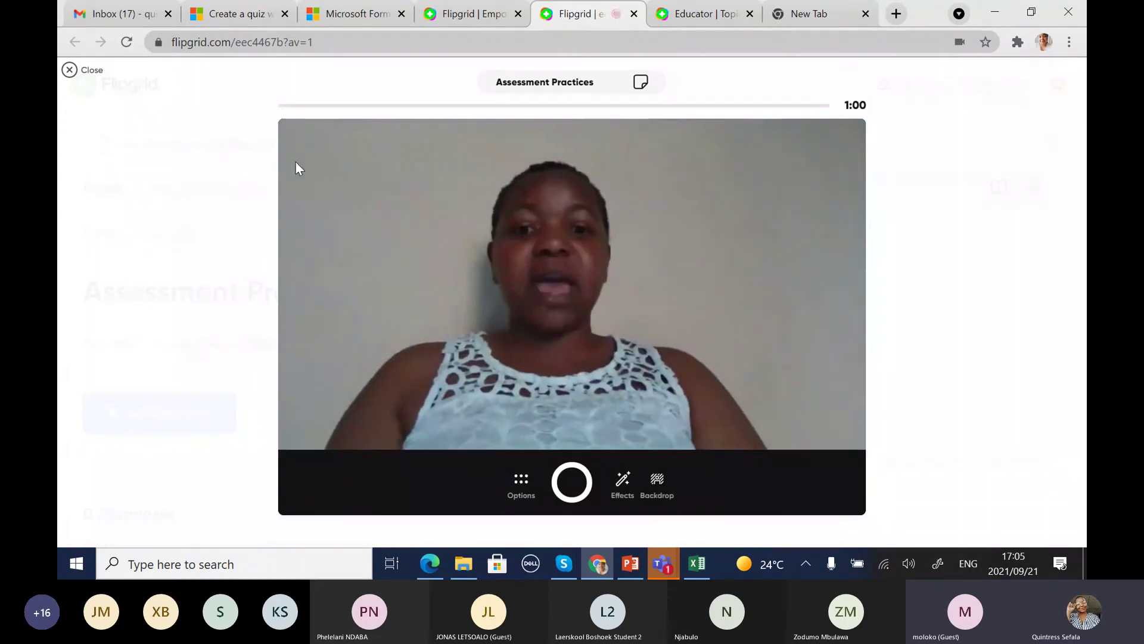
click(568, 484)
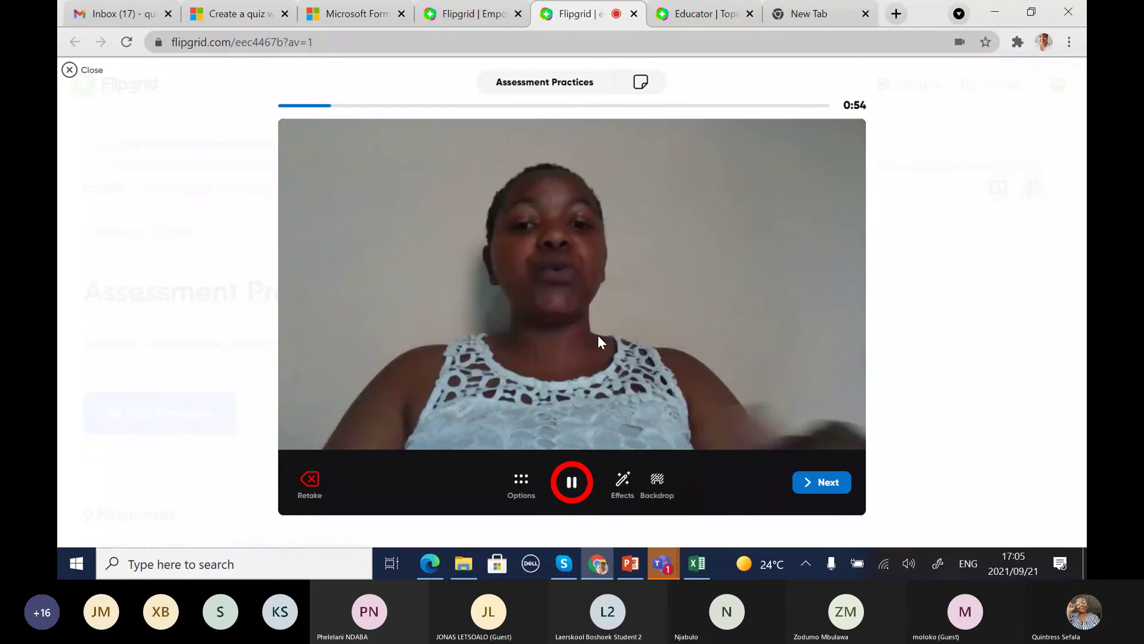
click(650, 499)
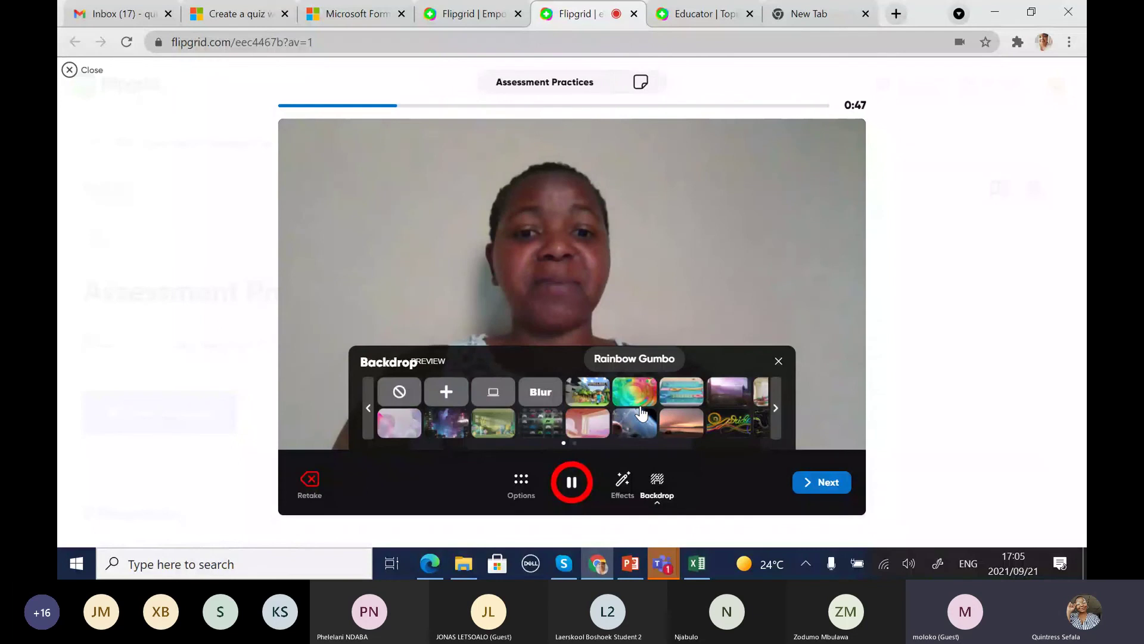
click(640, 405)
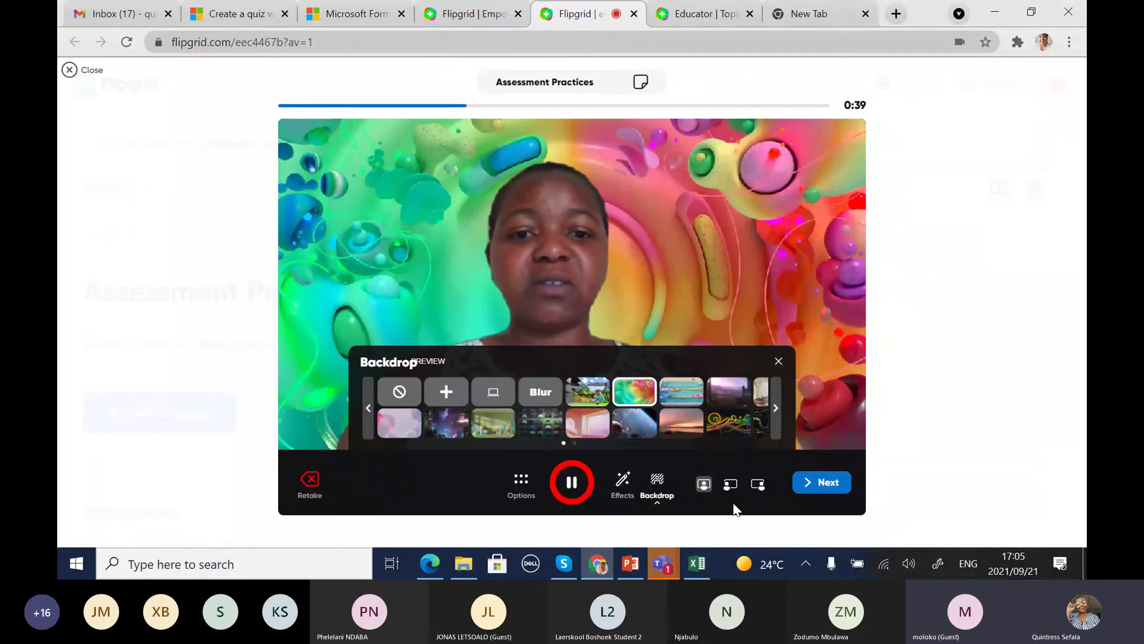
click(622, 484)
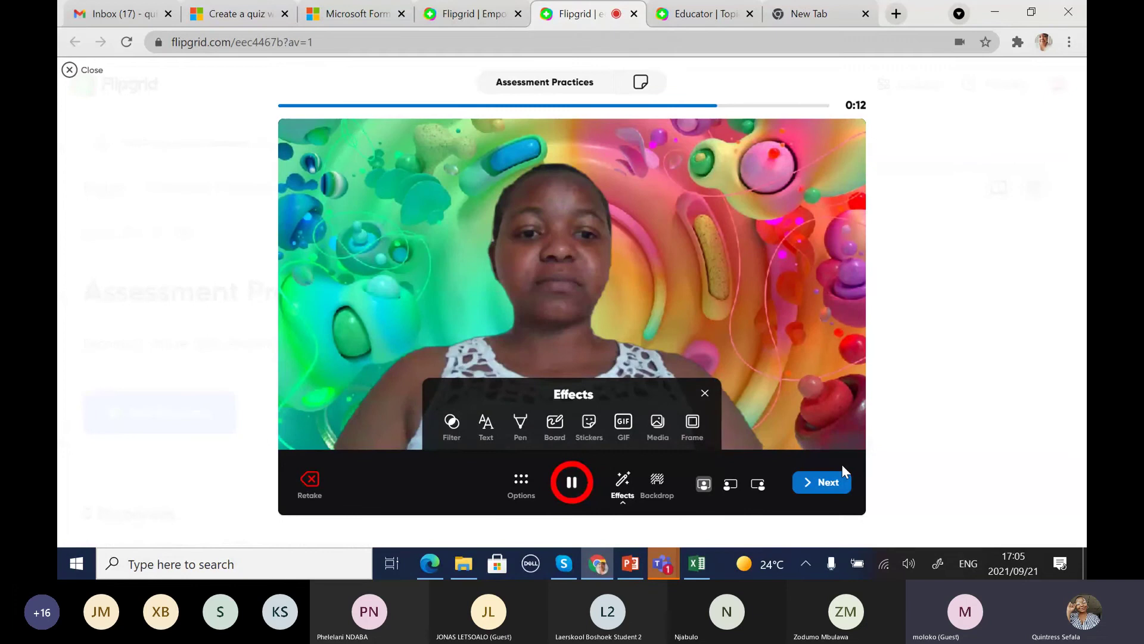
Stop recording, pause the preview, and submit the video response
click(803, 483)
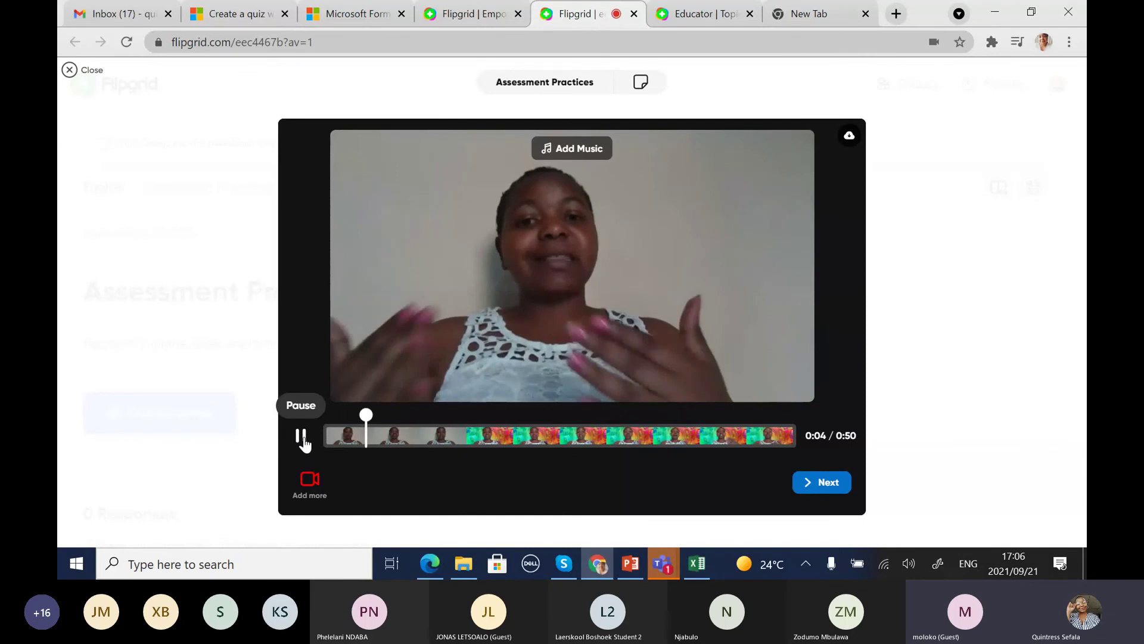
click(302, 438)
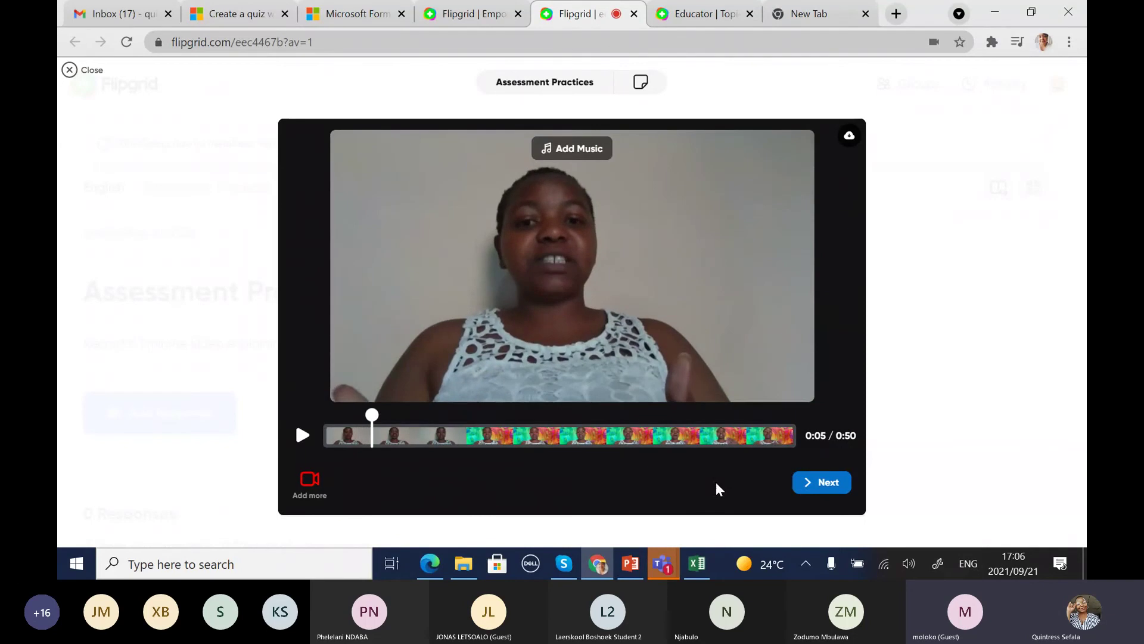
click(814, 483)
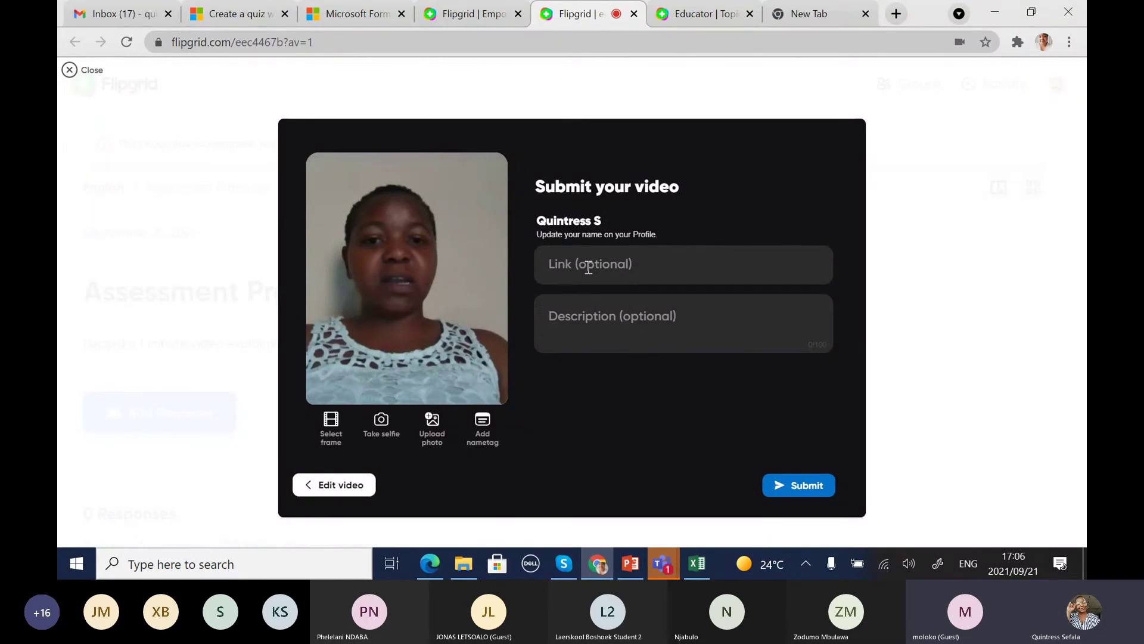
click(800, 489)
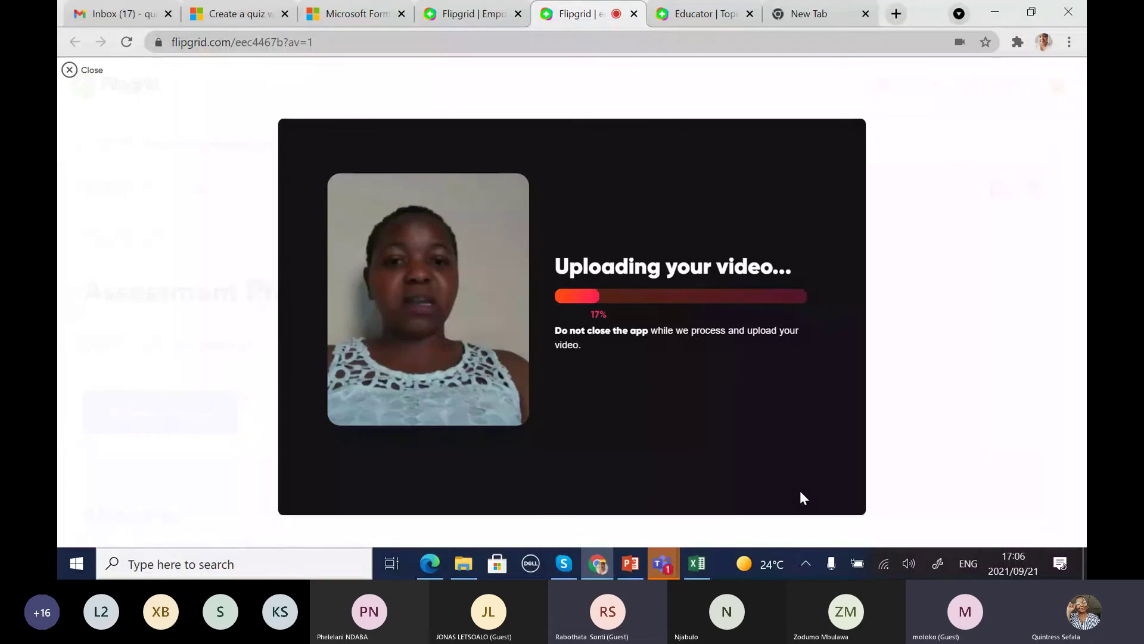
While uploading, check the educator view of the topic and the English group page
click(694, 14)
scroll(1079, 215, up, 1)
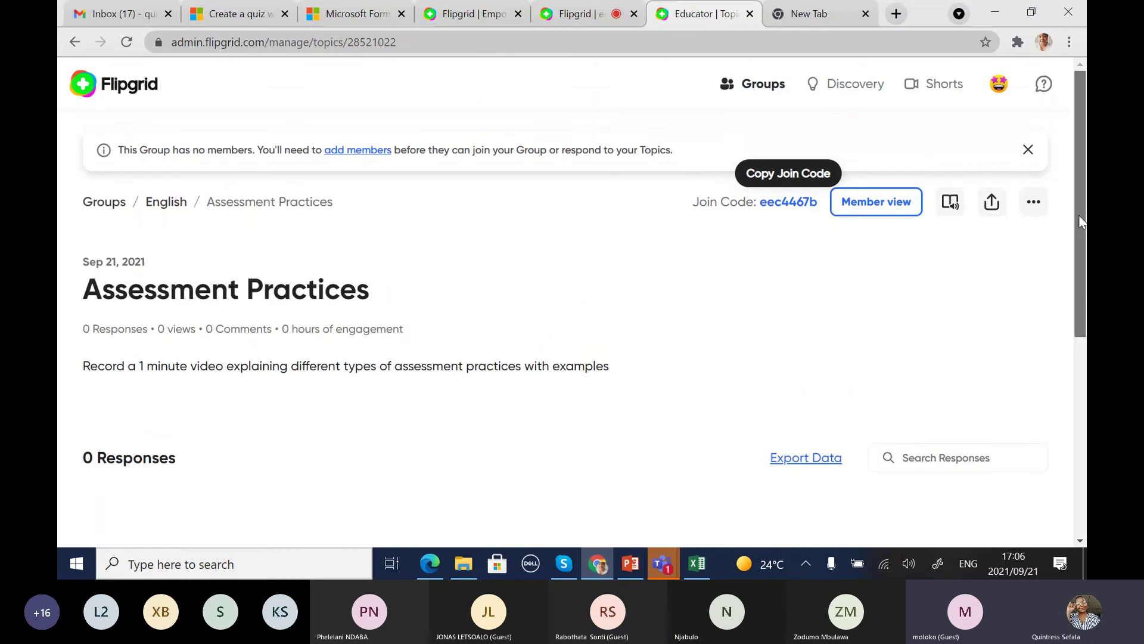
click(1028, 150)
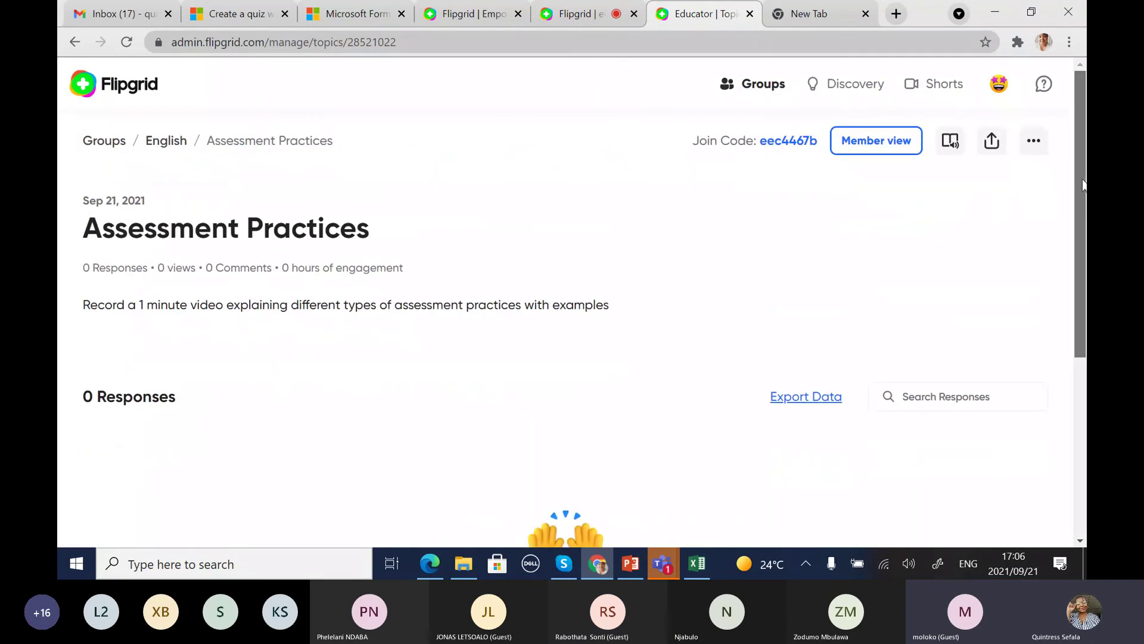
click(166, 141)
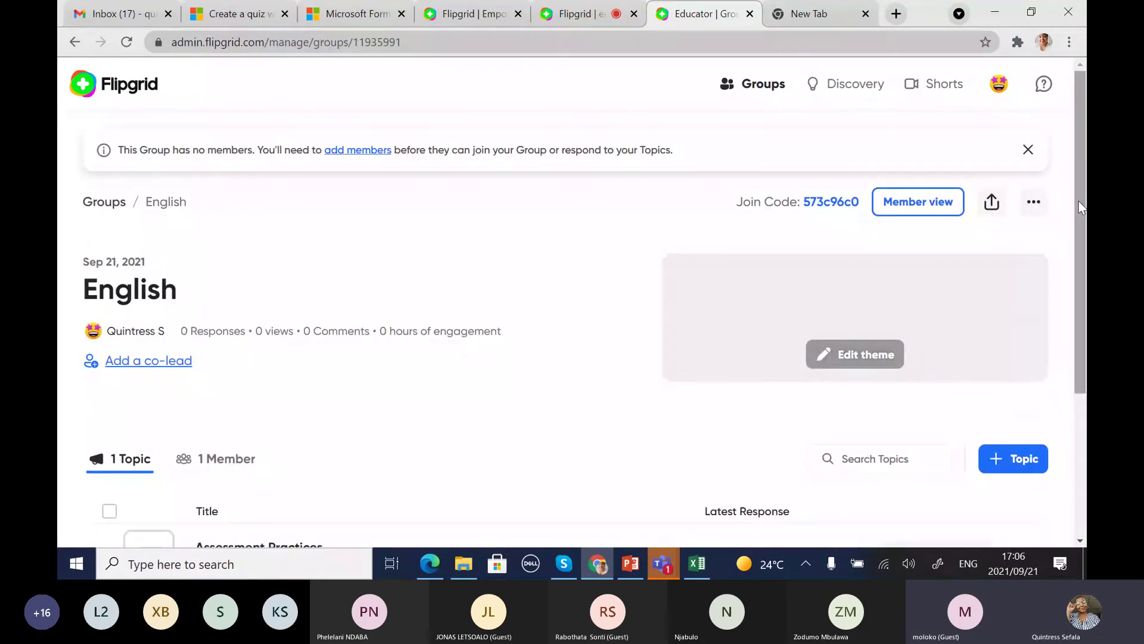
scroll(1079, 202, down, 3)
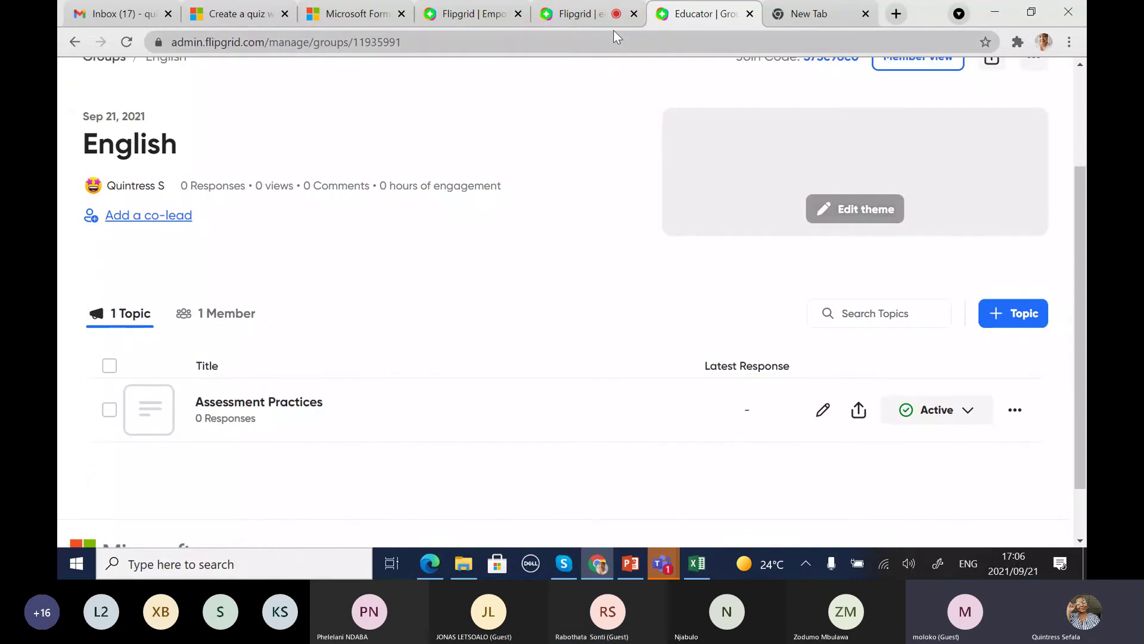
Return to the upload tab once the video posts and close the Success dialog with Done
click(597, 23)
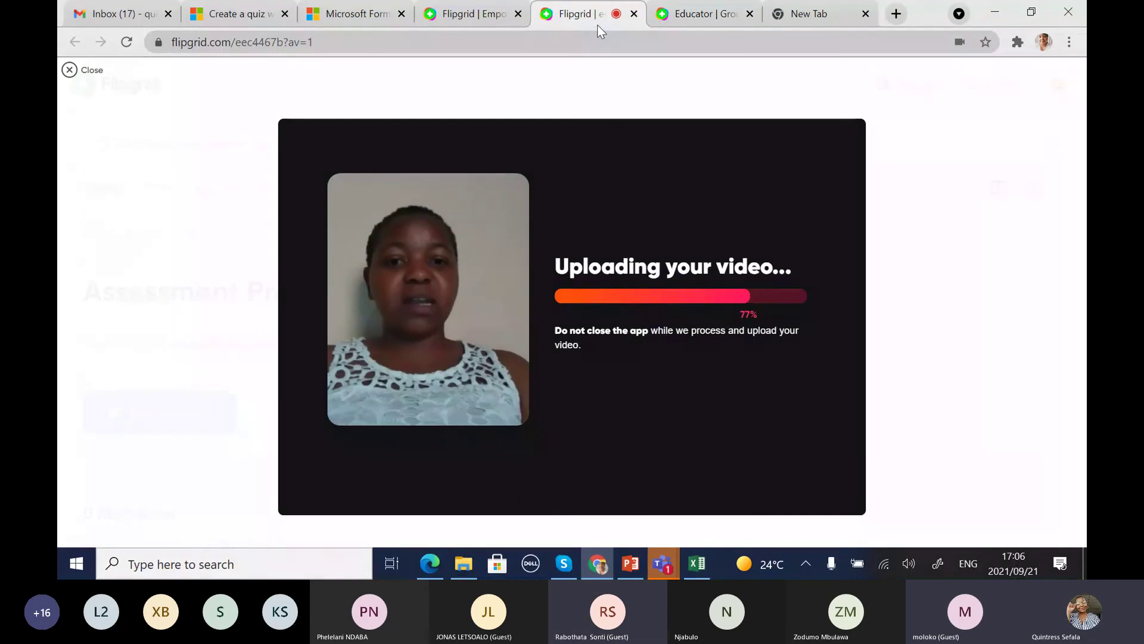
click(694, 16)
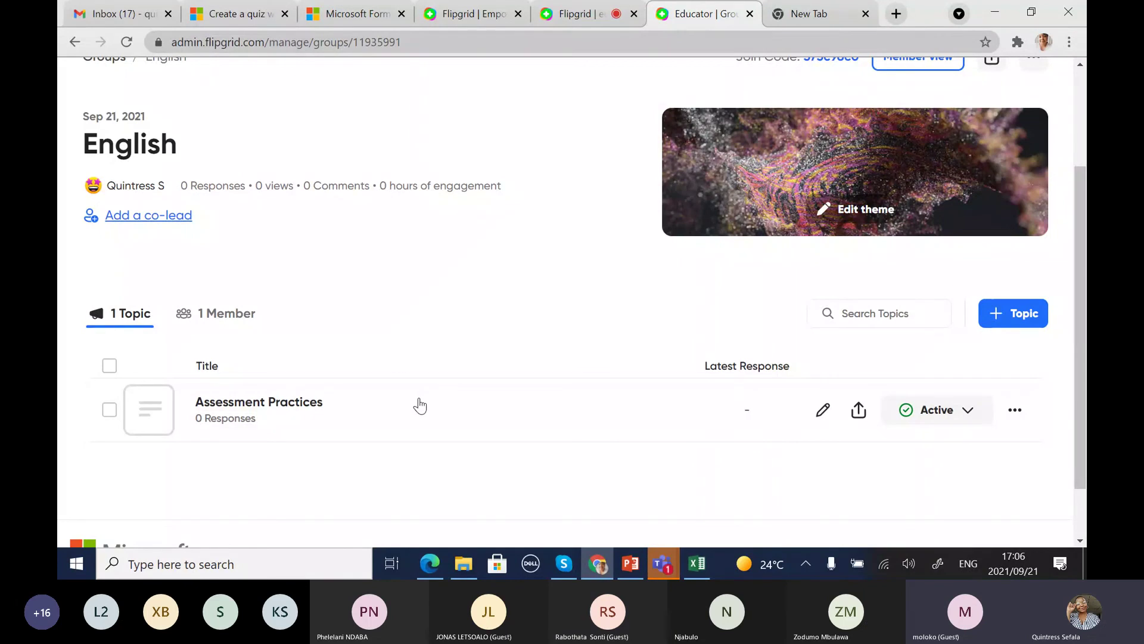
click(553, 16)
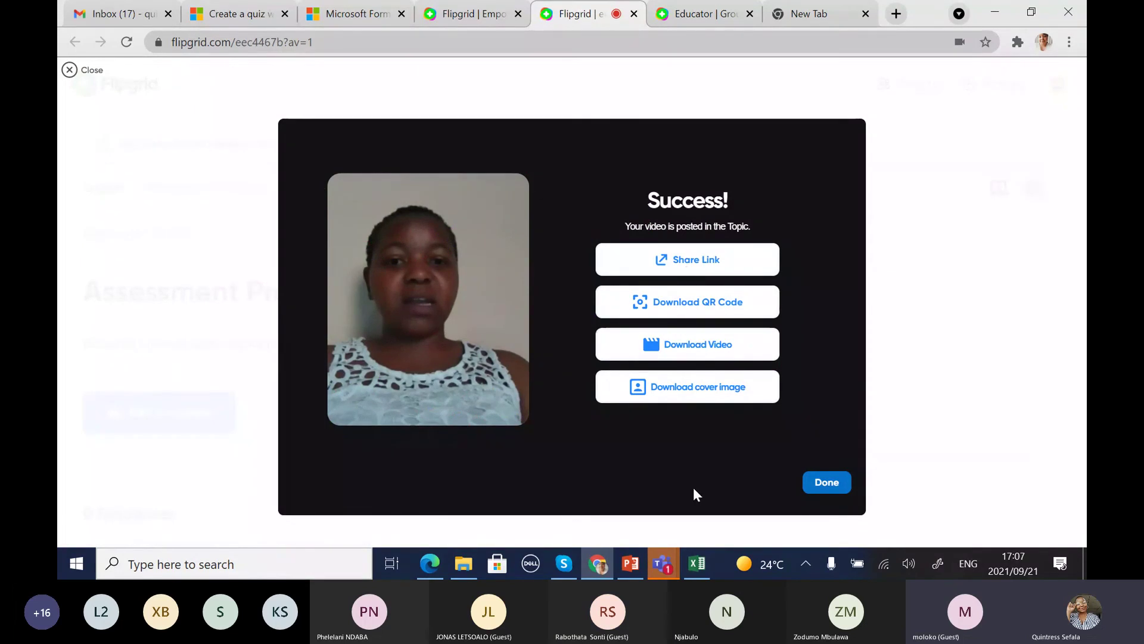
click(831, 481)
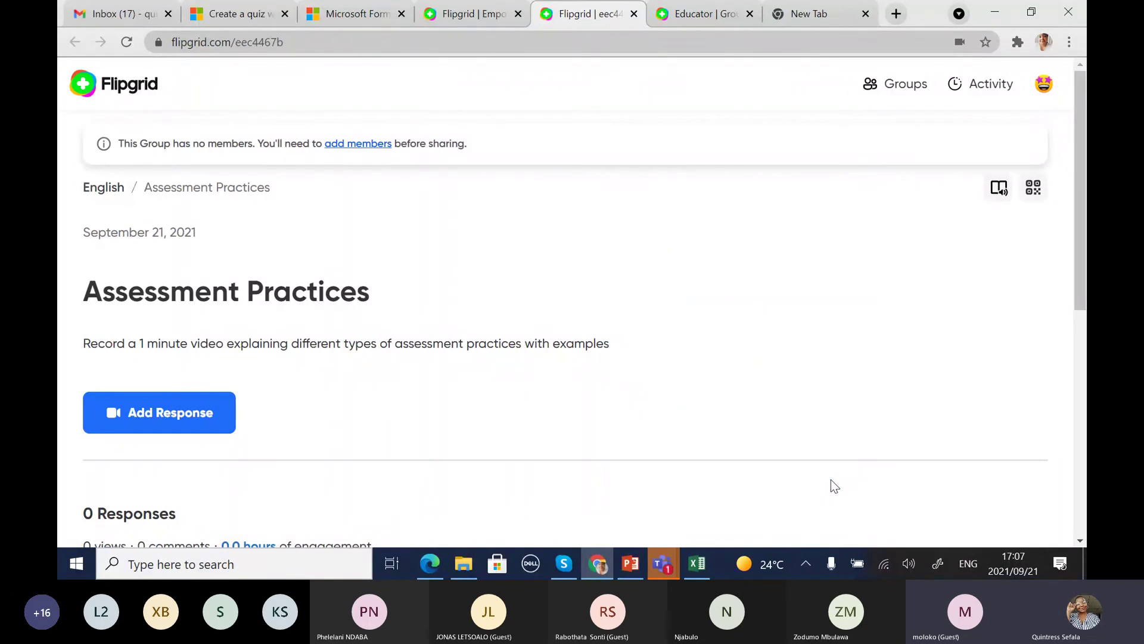
Reload the educator group page and open Assessment Practices to see its 1 listed response
click(715, 7)
click(124, 44)
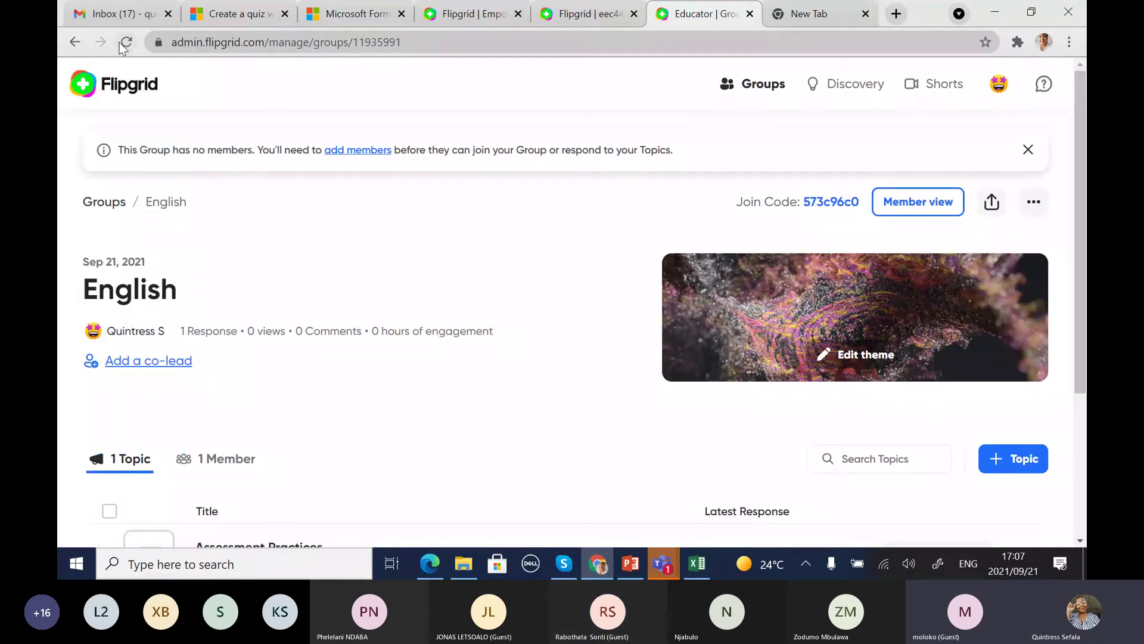
scroll(1084, 185, down, 3)
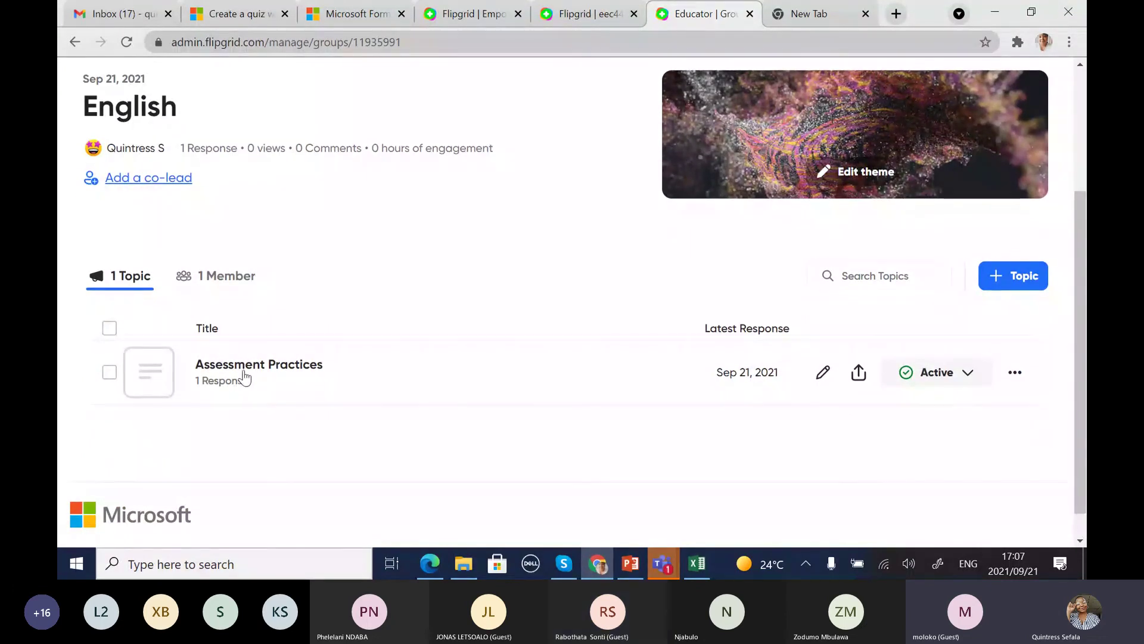
click(240, 380)
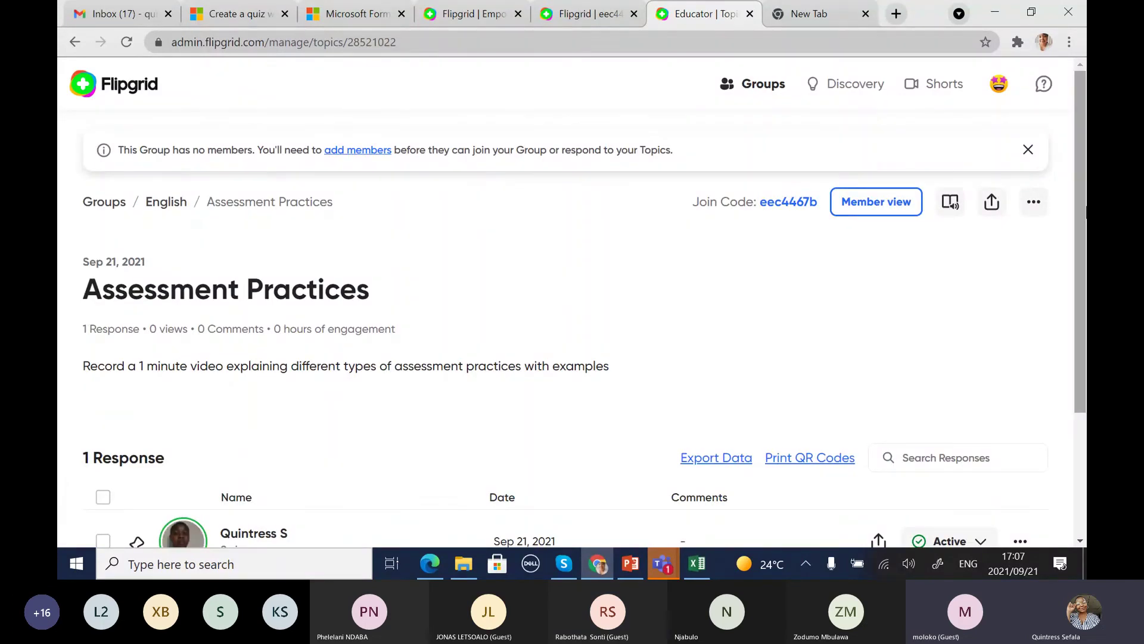
scroll(155, 373, down, 3)
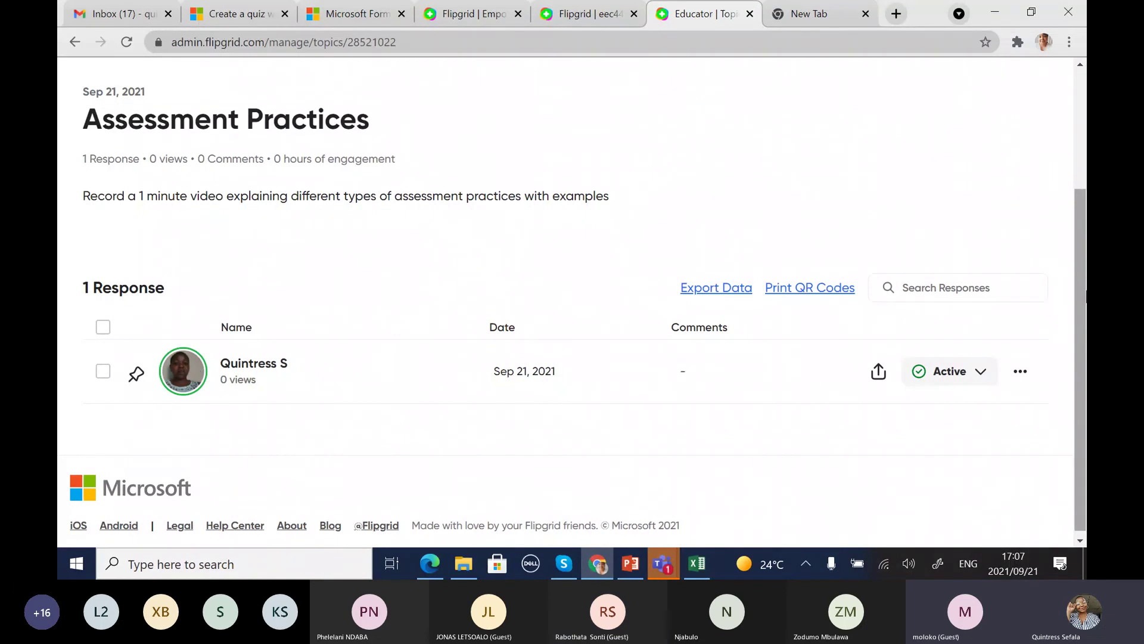
drag(1084, 295, 1086, 190)
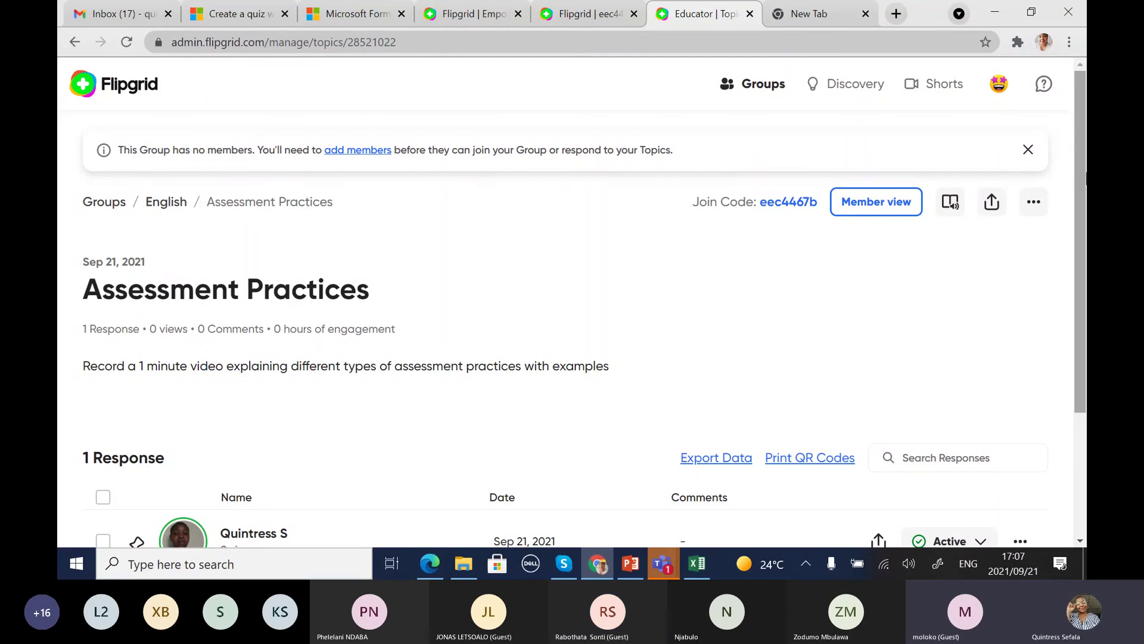
drag(1086, 188, 1086, 296)
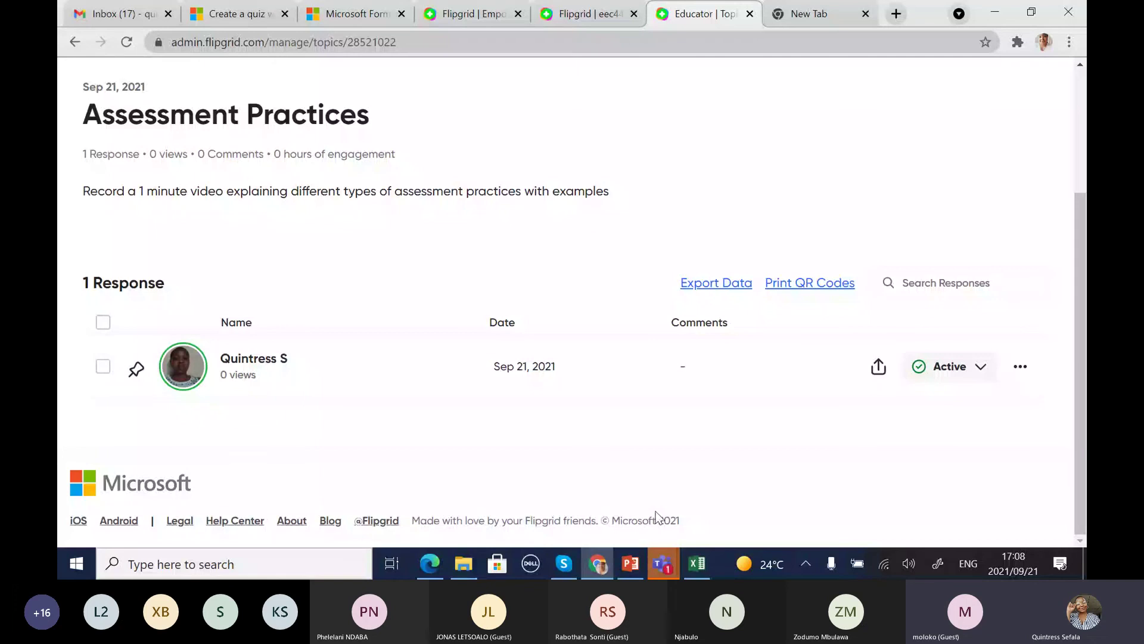
Bring PowerPoint back from the Flipgrid demo slide 26 to slide 27, 'Session Recap & Questions'
click(631, 563)
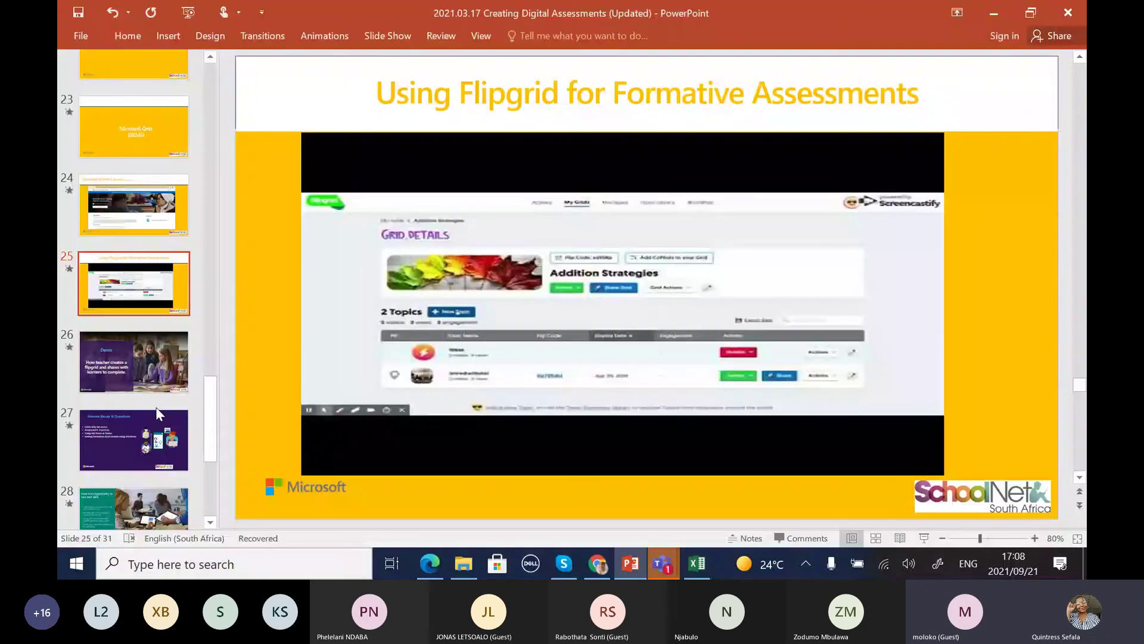
click(149, 373)
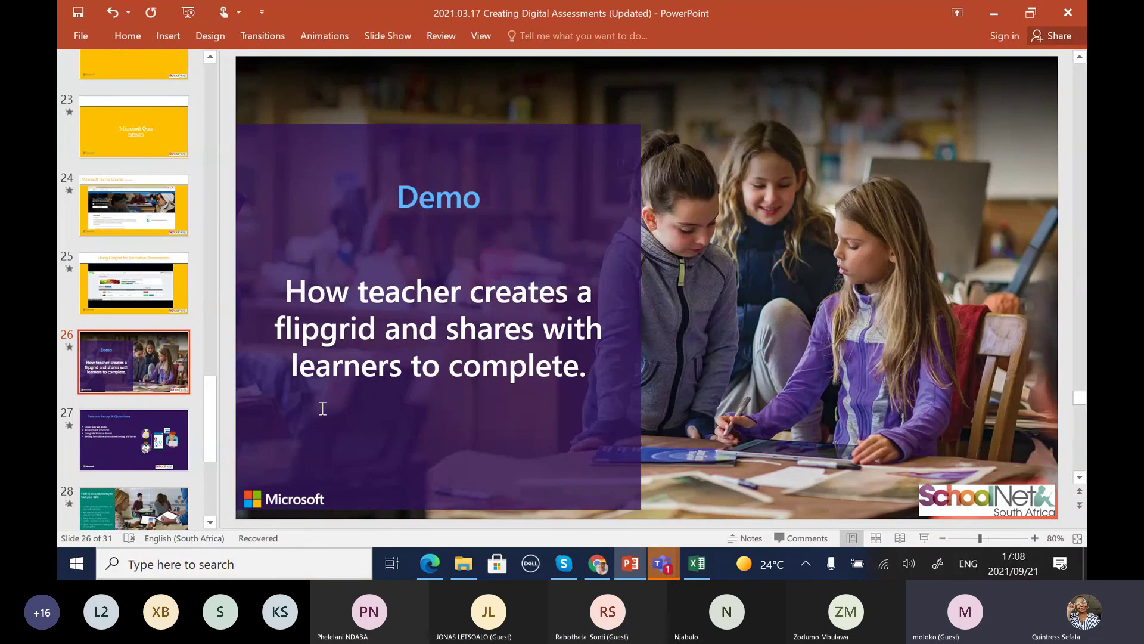
key(Down)
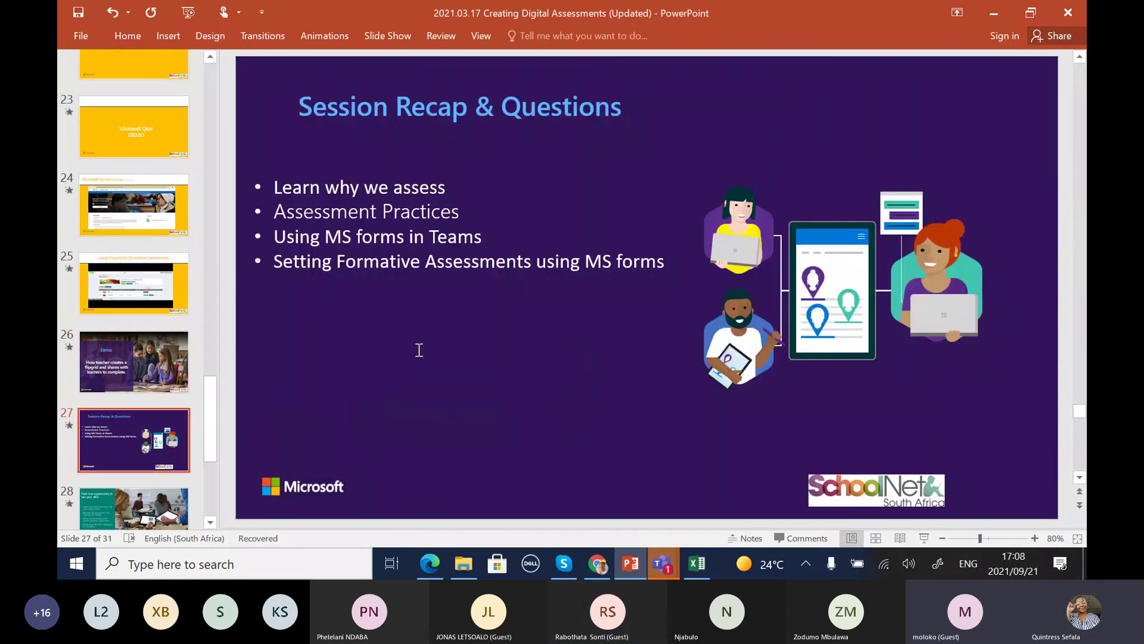